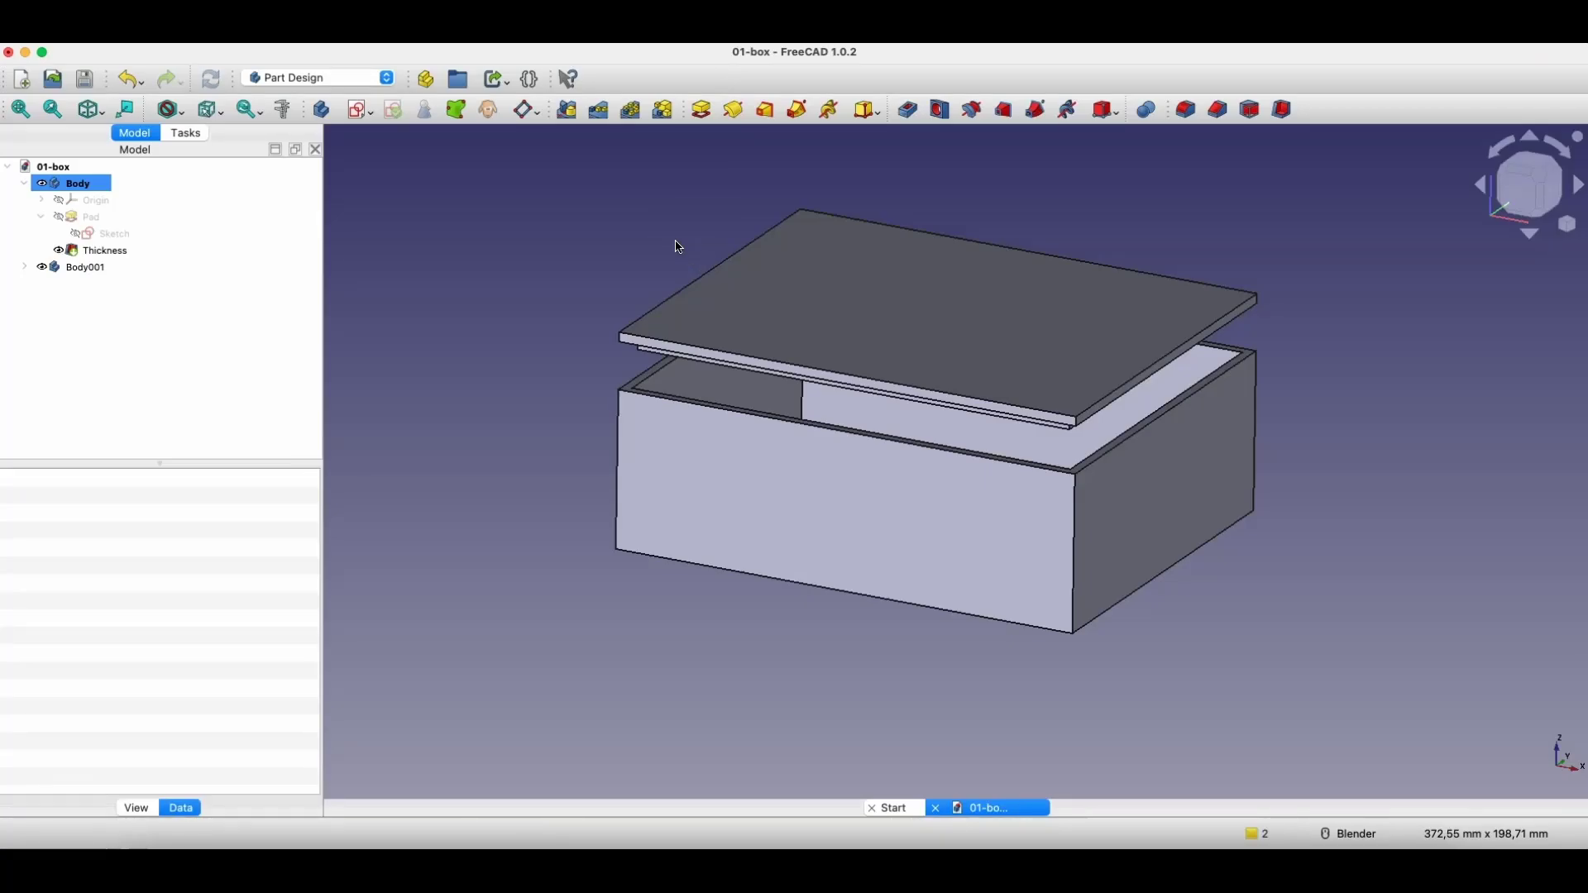
- Change the box sketch's 150 mm width dimension to 200 mm and close the sketch
mouse_move(776, 553)
middle_down()
mouse_move(769, 511)
mouse_move(768, 552)
middle_up()
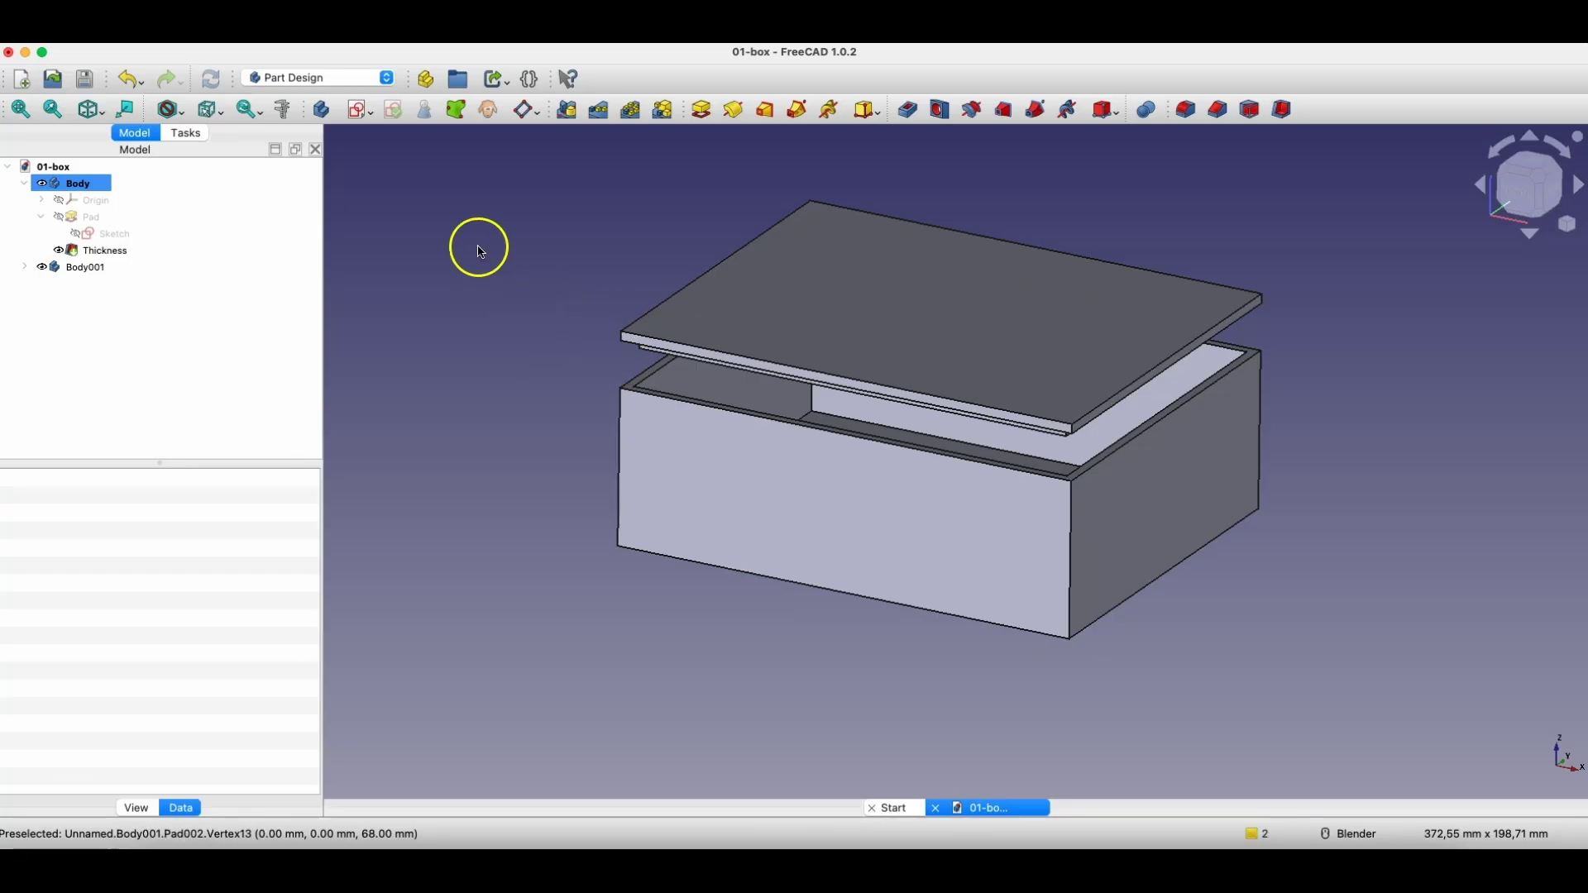
double_click(114, 235)
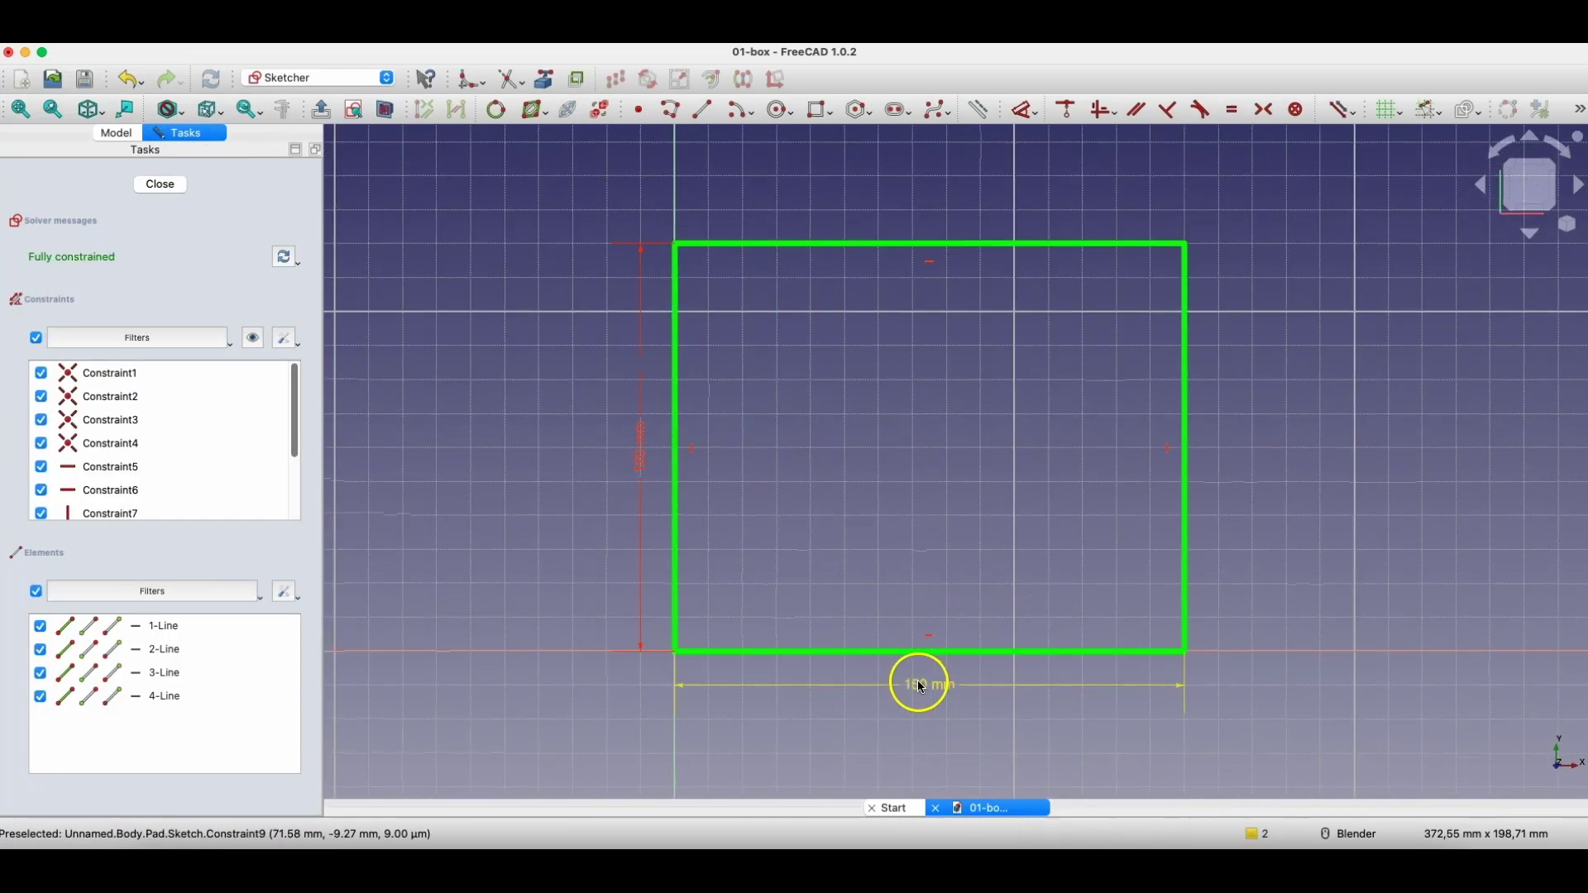
double_click(916, 682)
text(5)
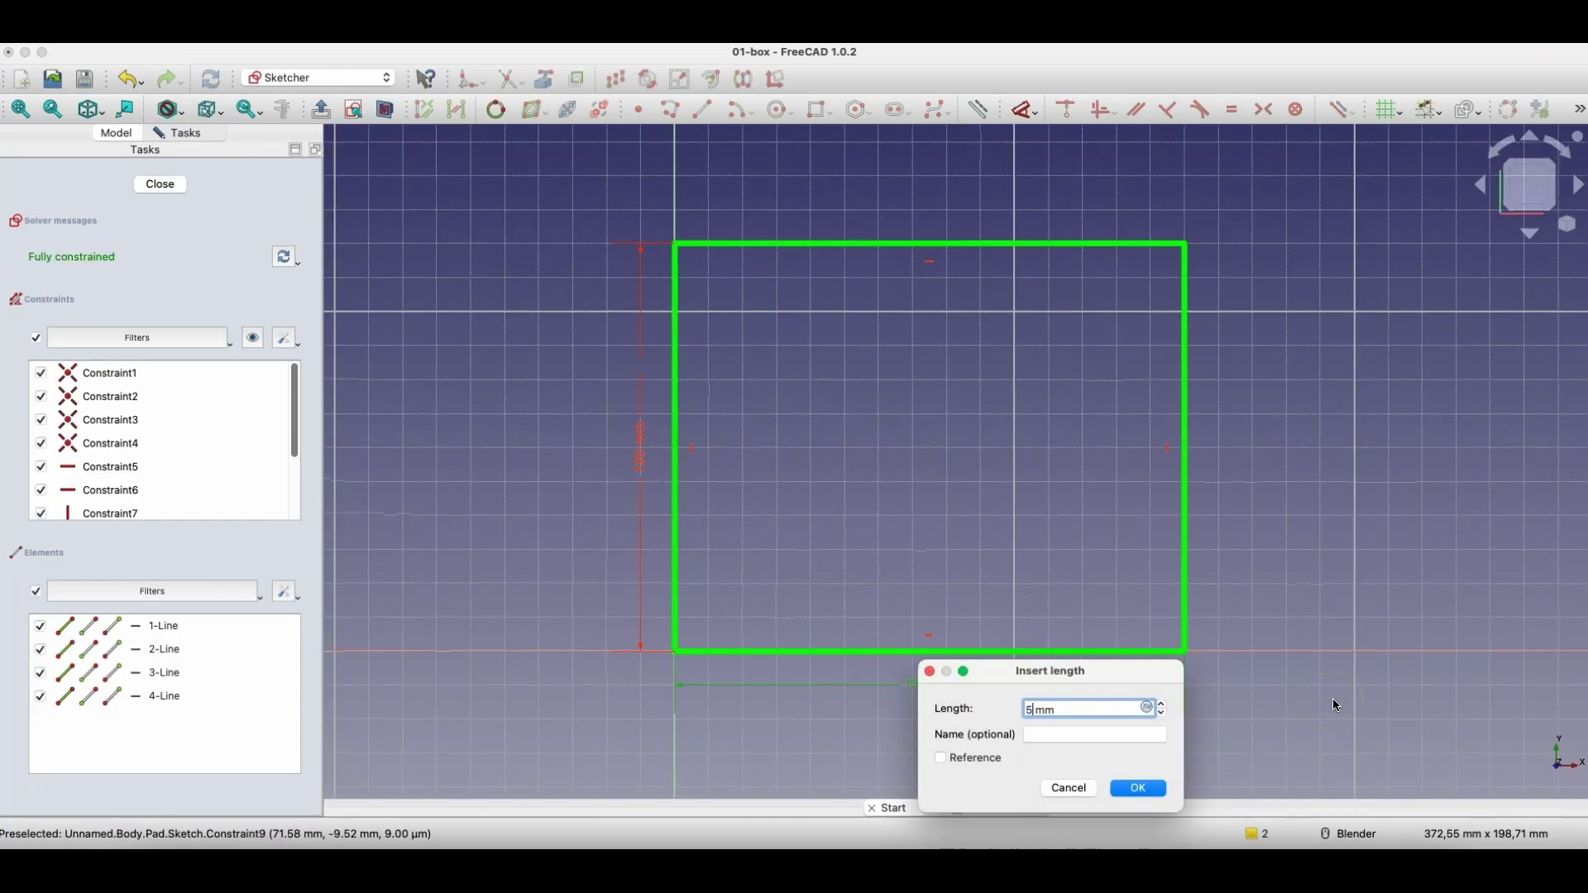
text(200)
key(Return)
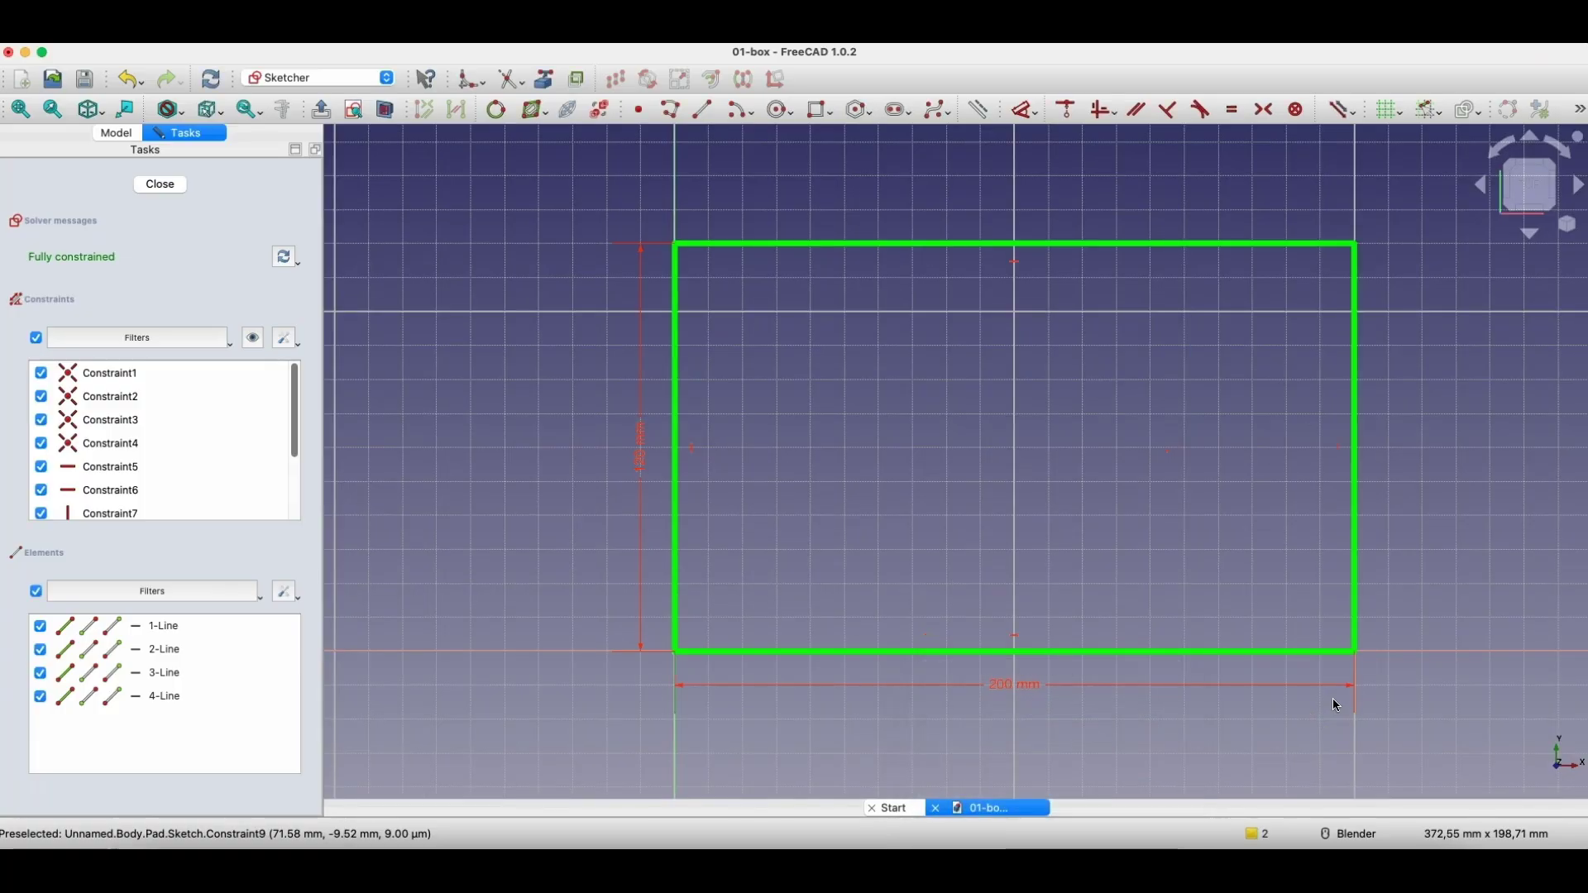
click(779, 212)
- Select the box body and the lid body Body001 to check they widened
click(144, 189)
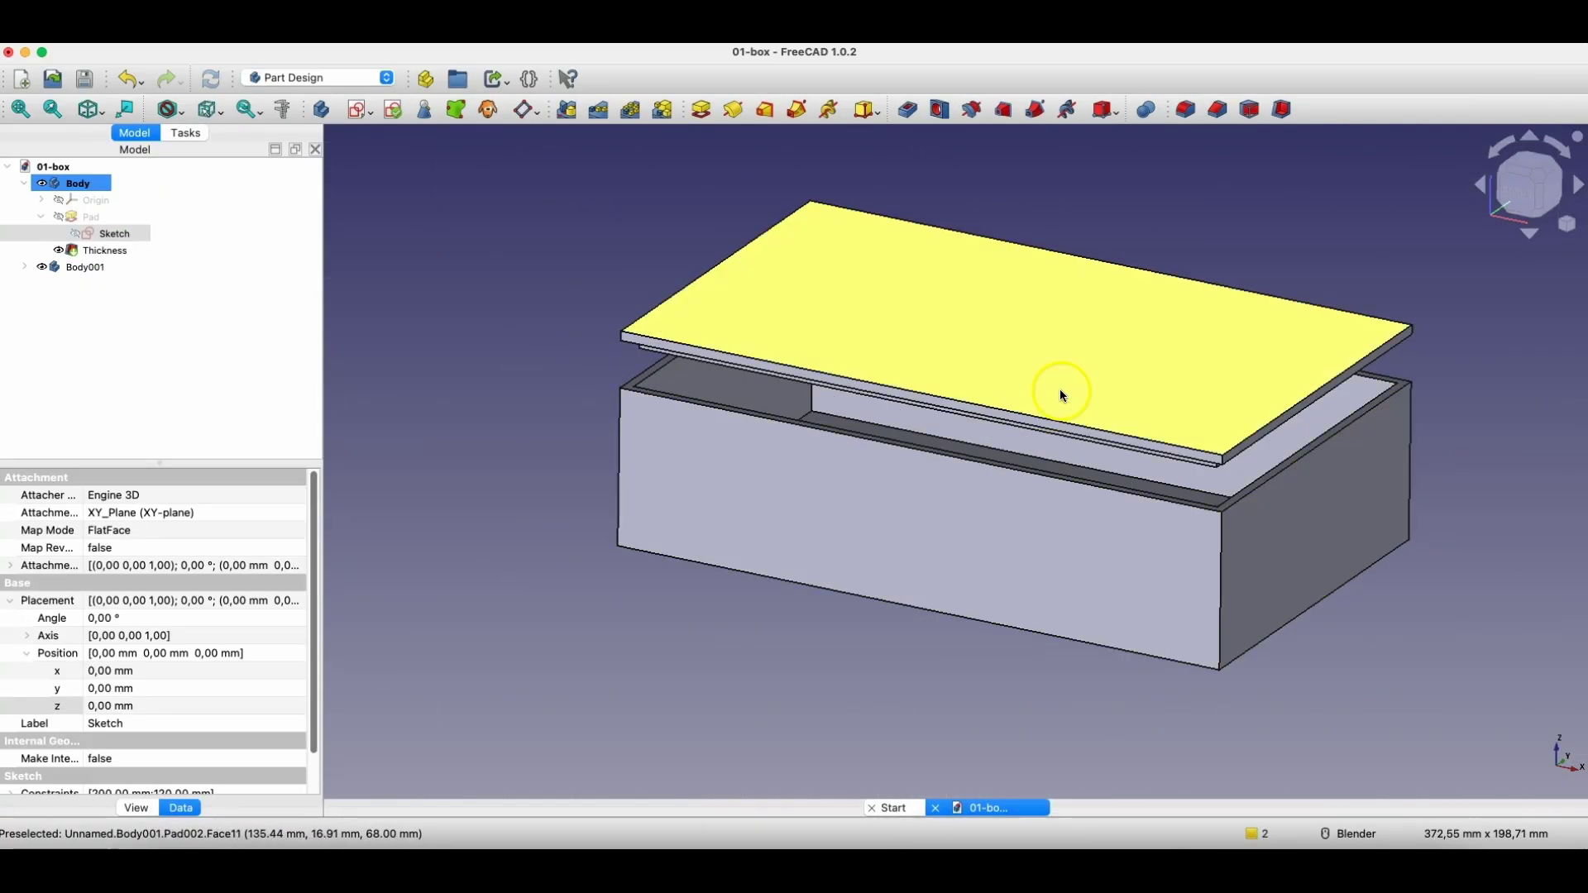
click(76, 183)
click(75, 268)
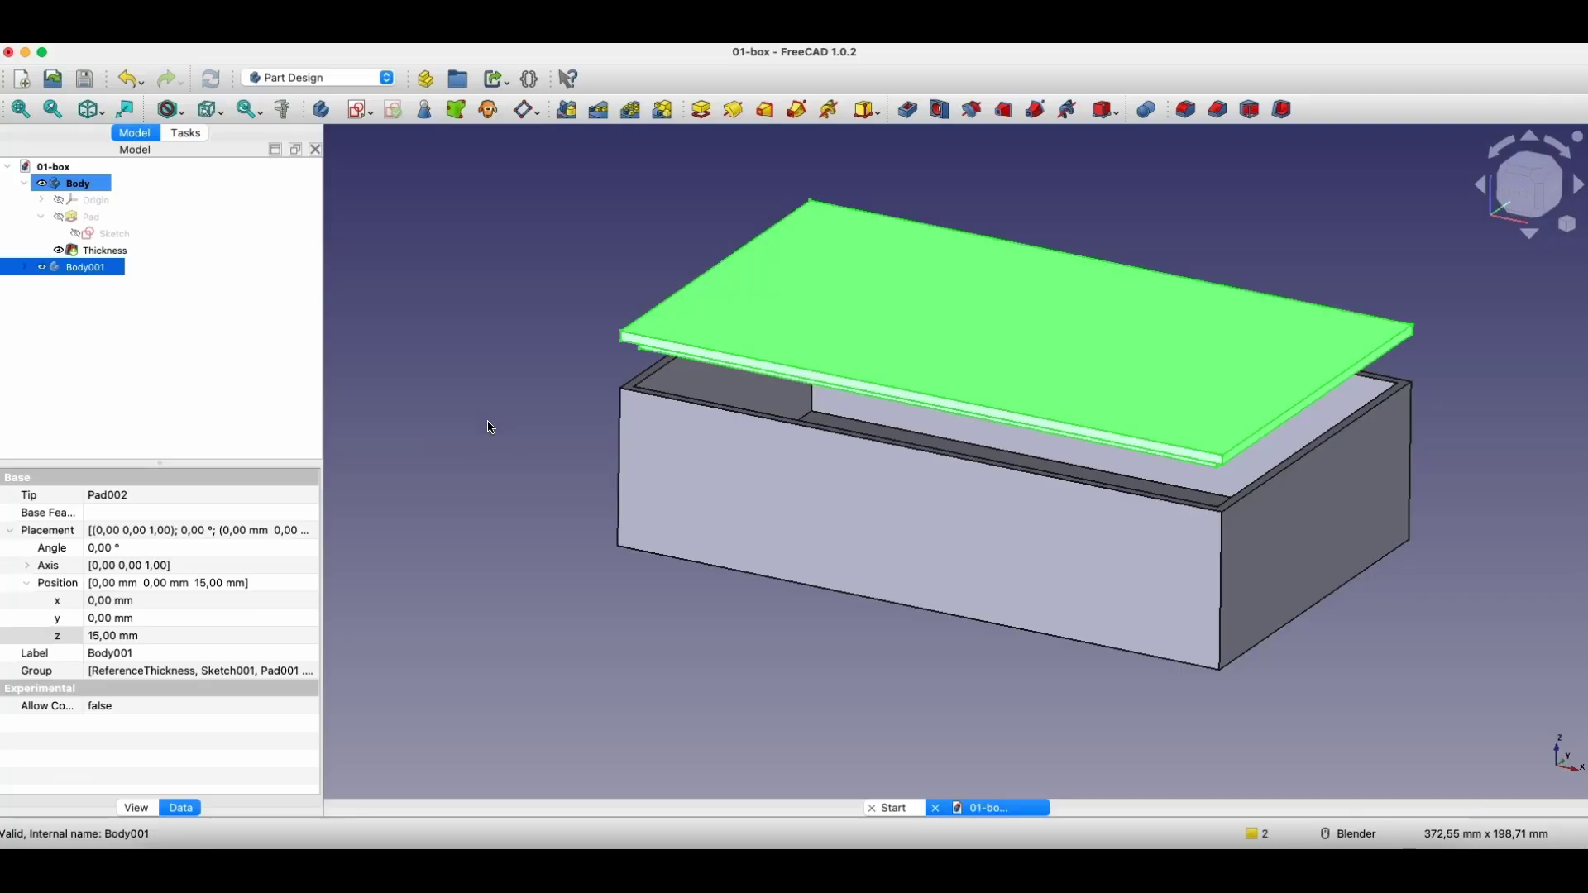
- Close 01-box without saving and start a new parametric part document
click(935, 808)
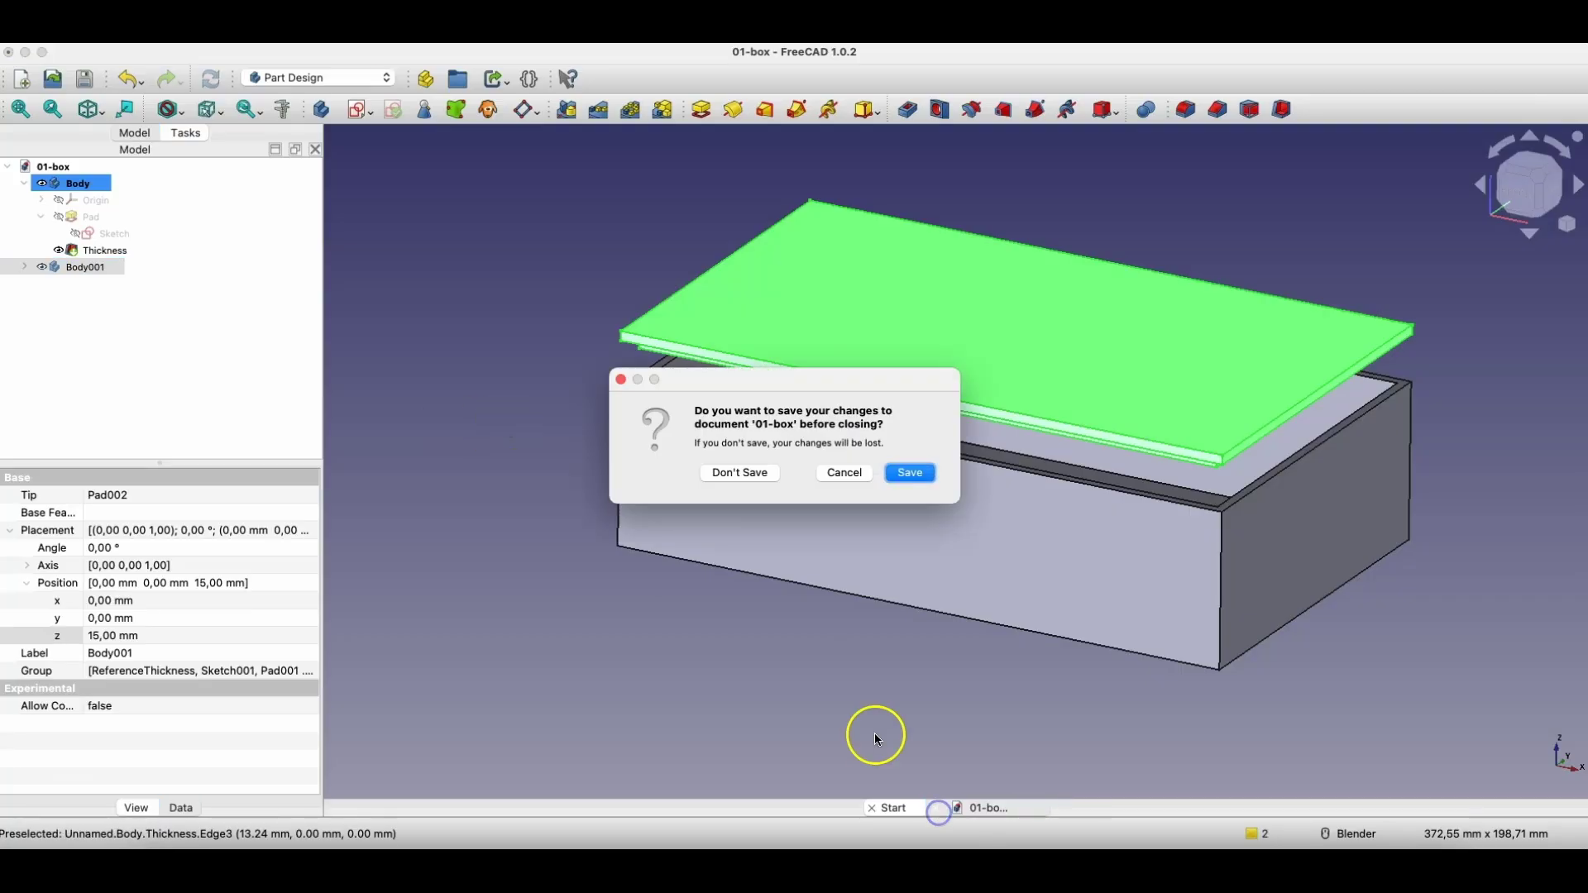
click(749, 473)
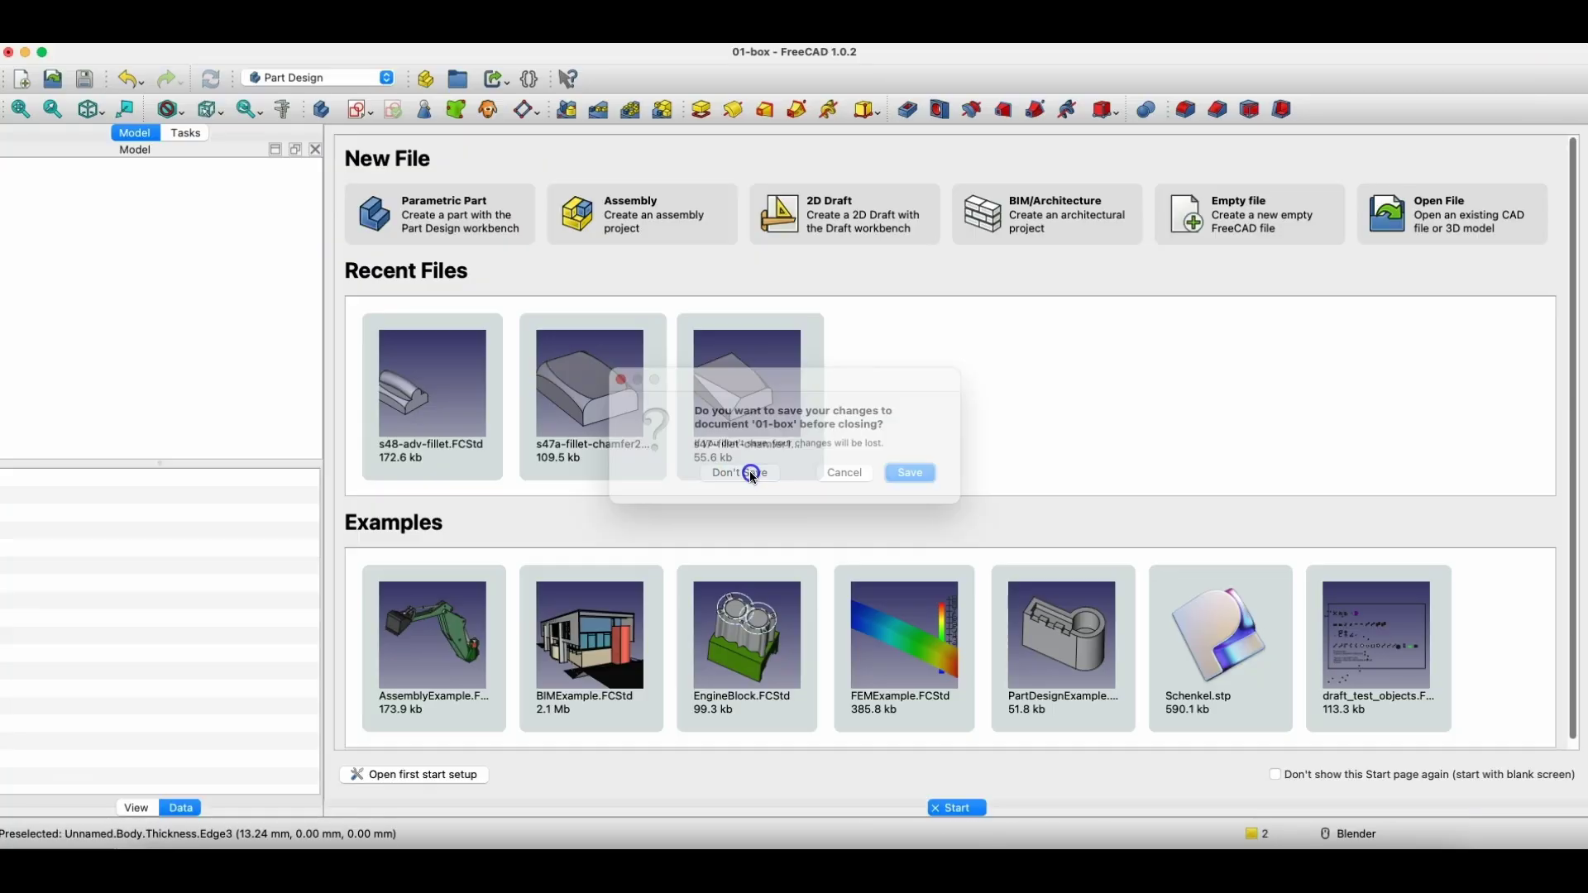
click(433, 218)
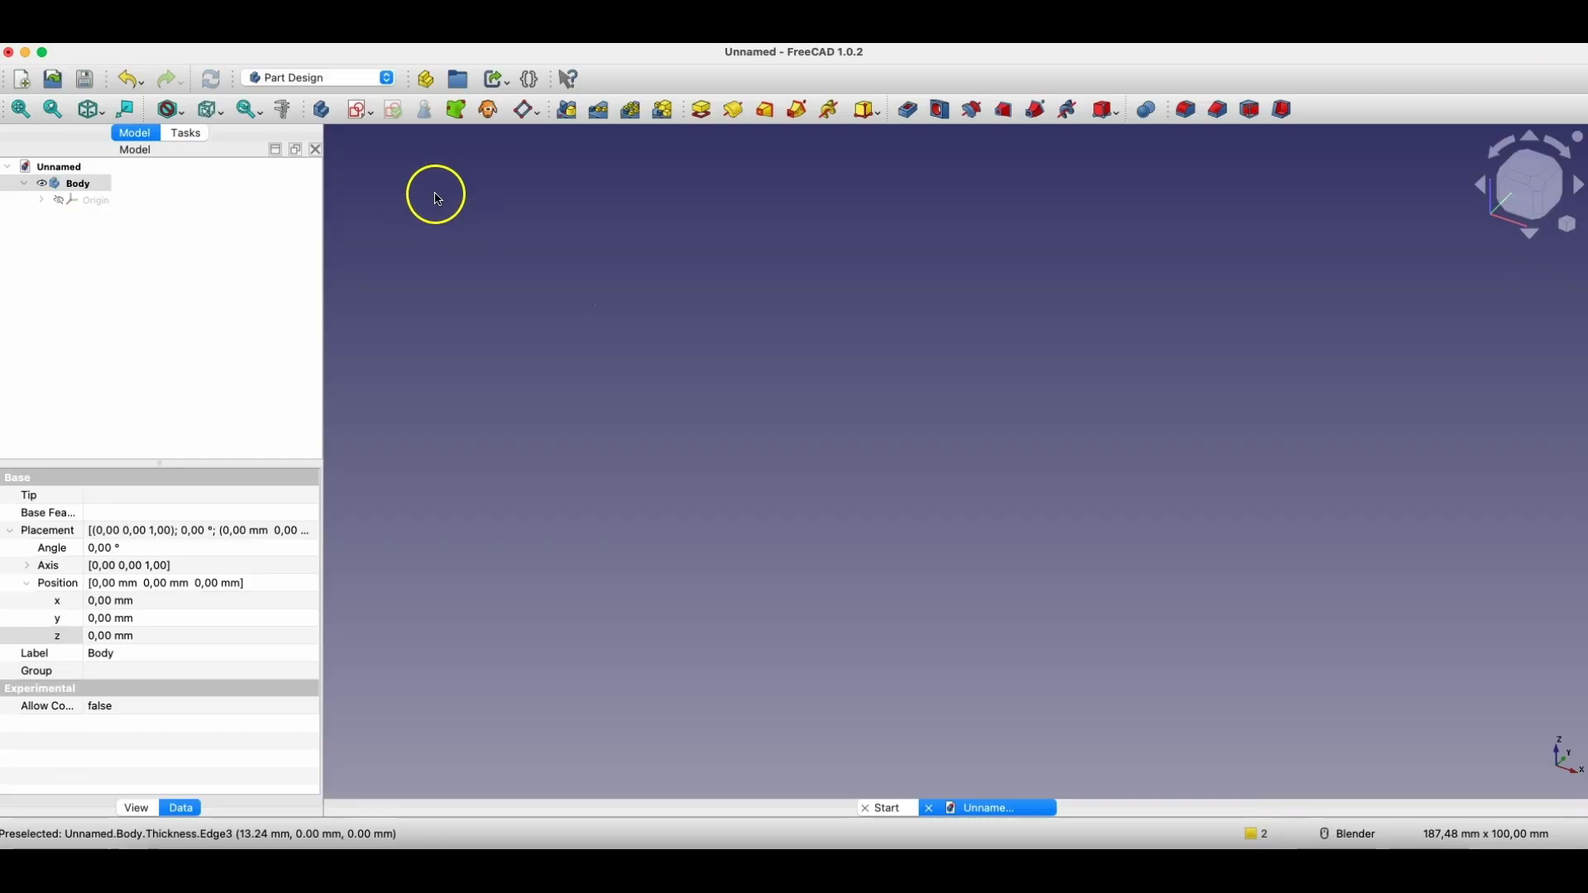
- Sketch a 100 × 70 mm centered rectangle at the origin on the XY plane
click(360, 110)
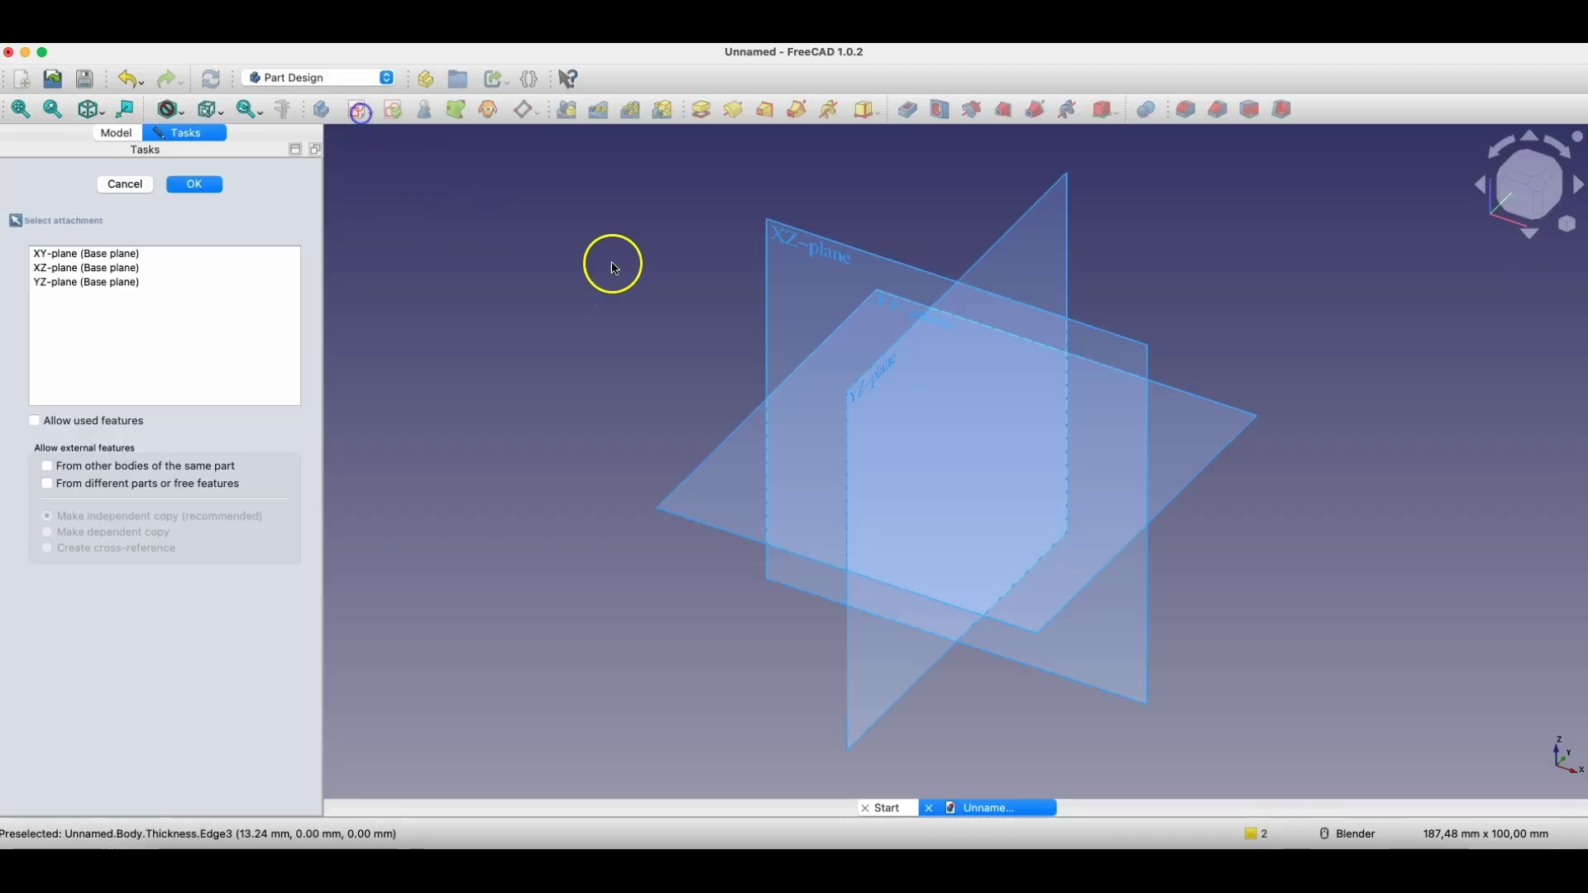
click(875, 297)
click(823, 116)
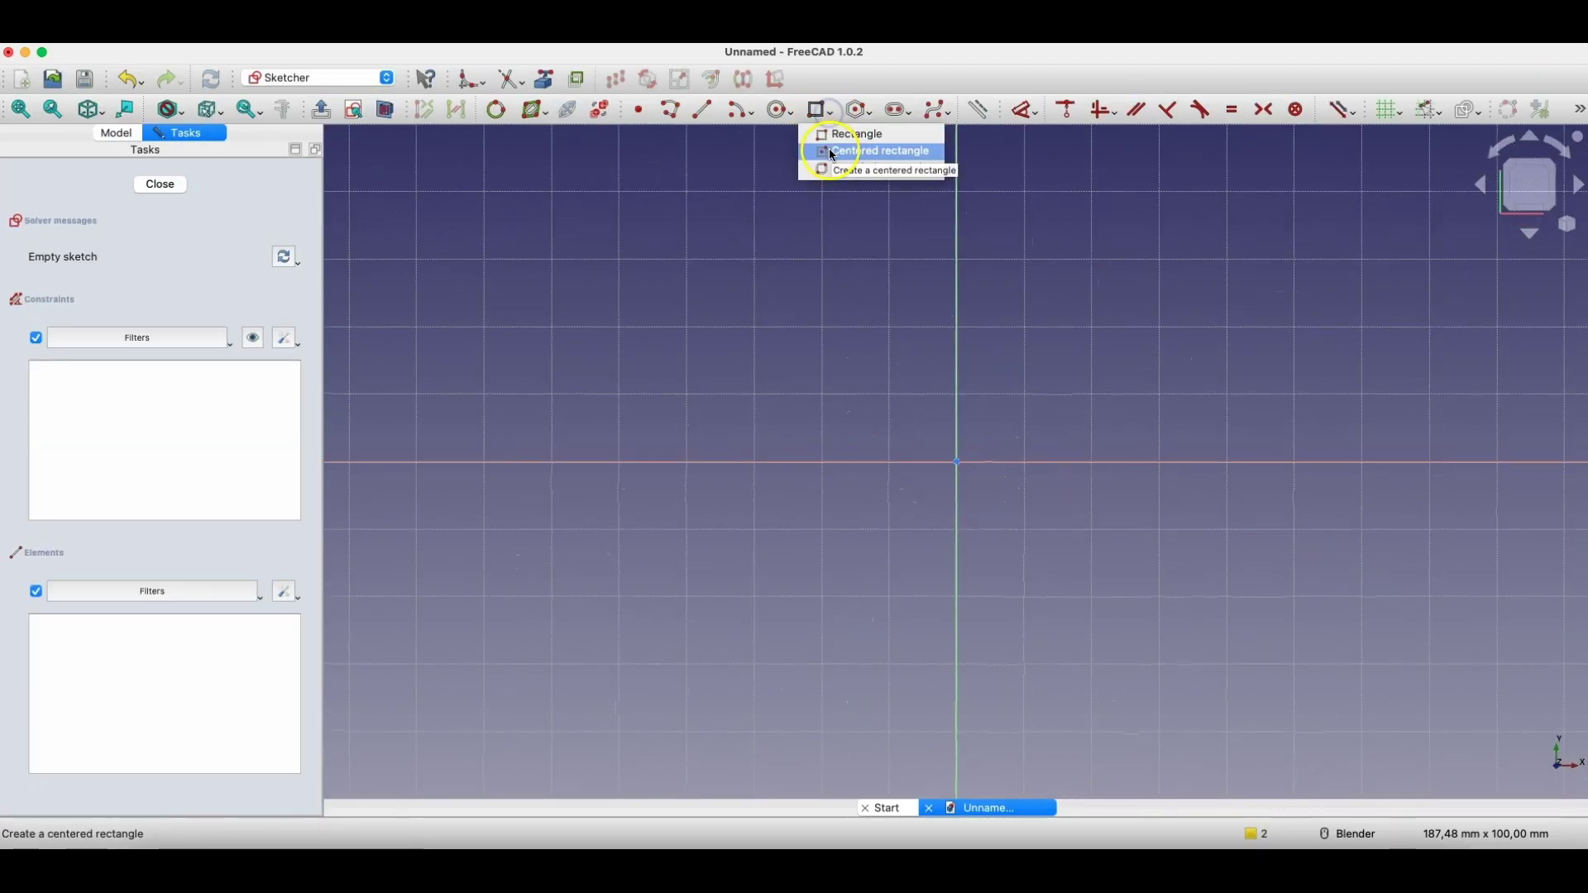
click(858, 158)
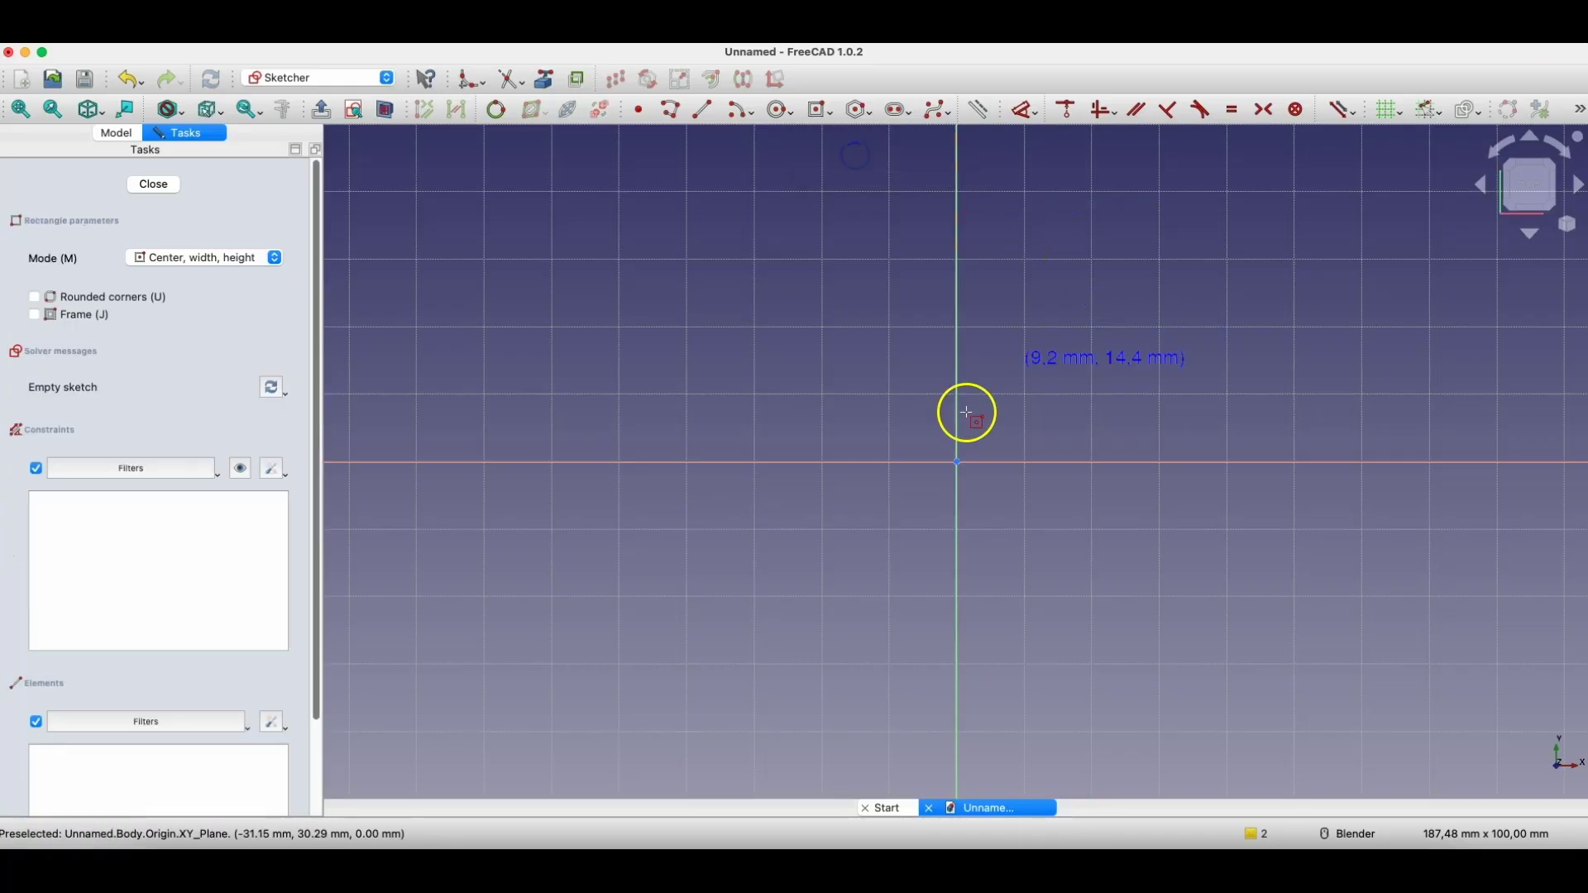
click(956, 464)
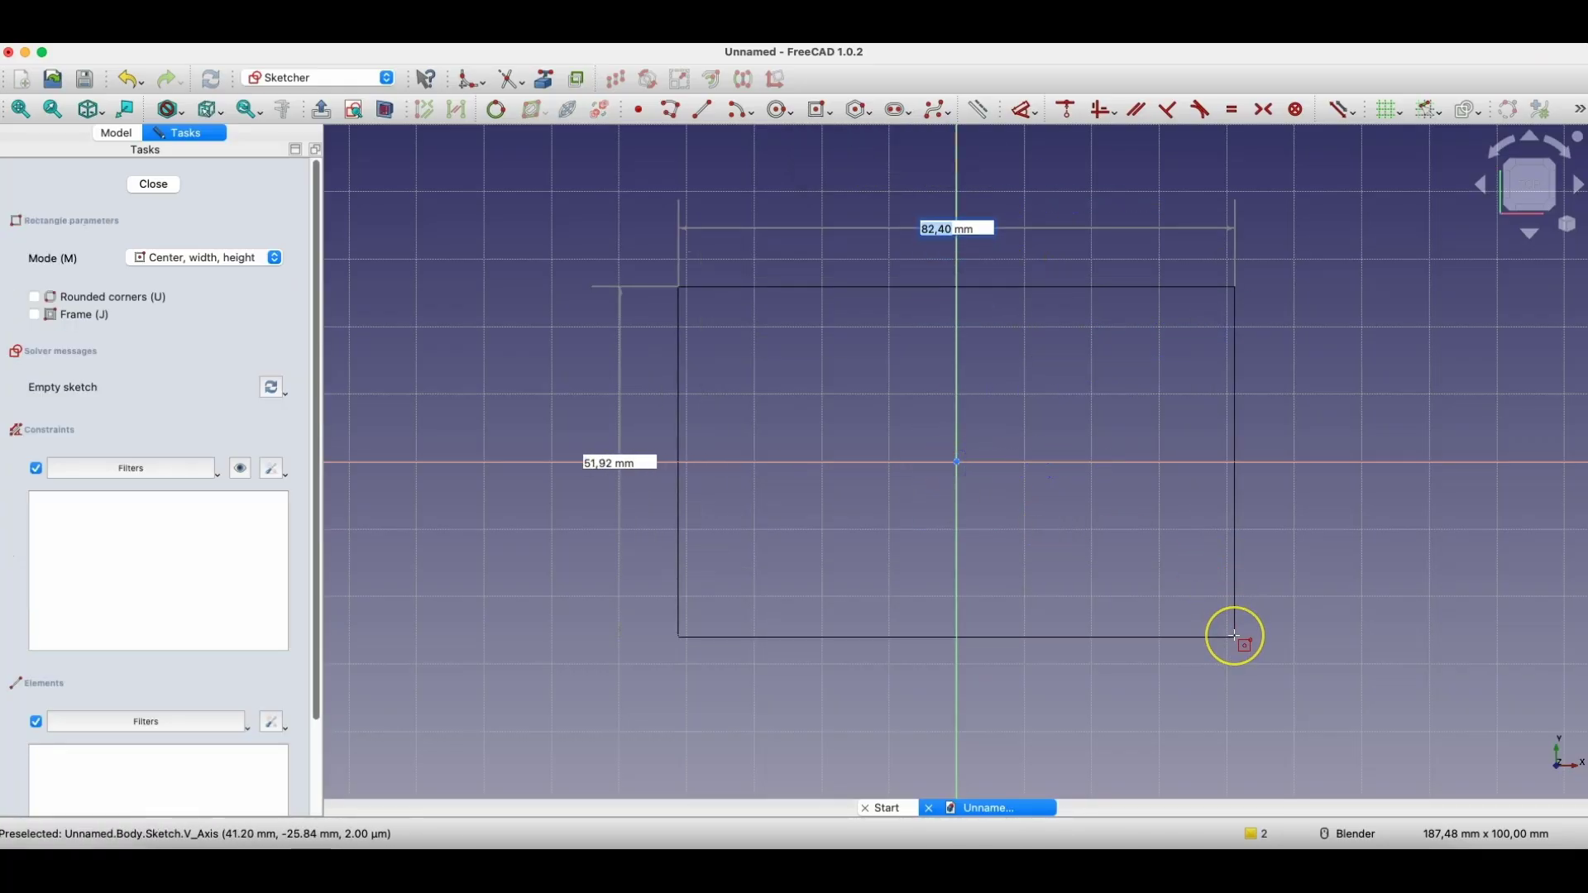
text(100)
key(Tab)
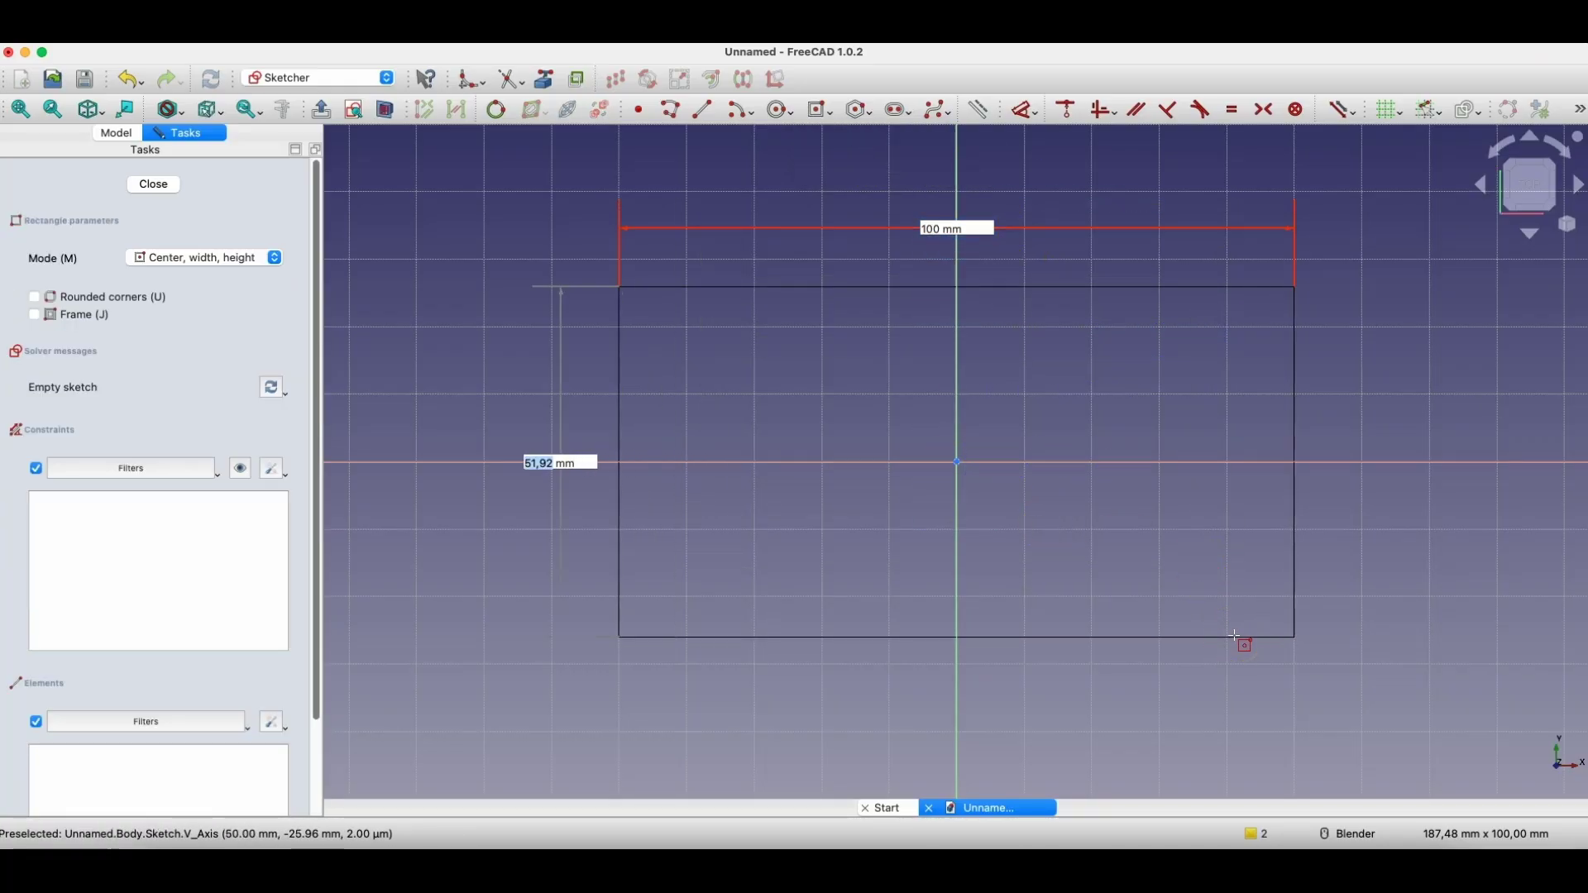
text(70)
key(Return)
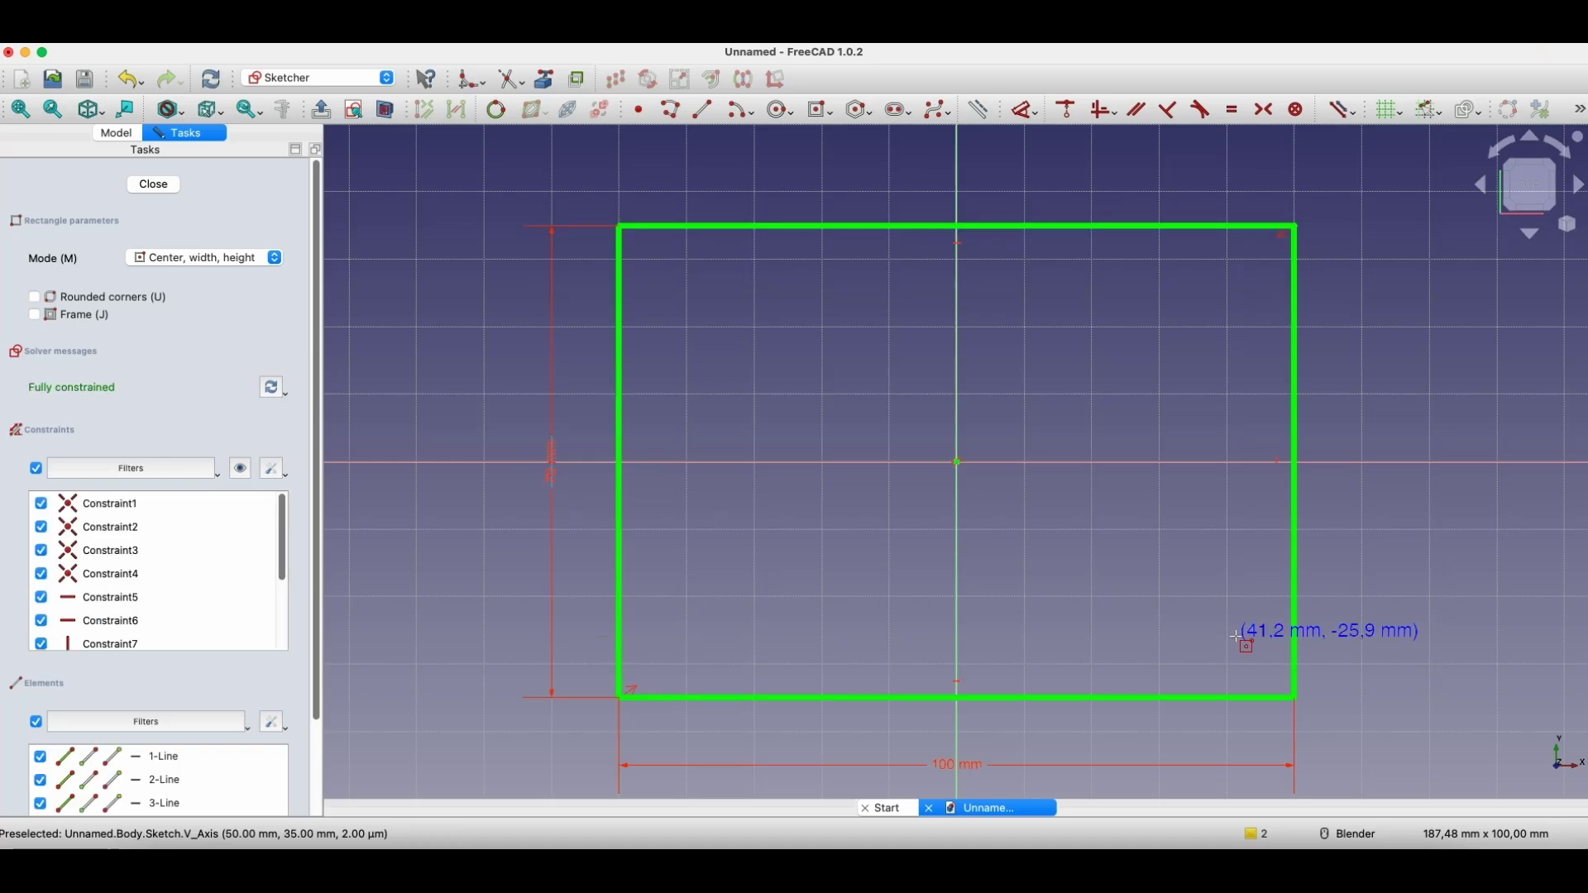
- Pad the rectangle sketch 30 mm into a solid block
click(147, 185)
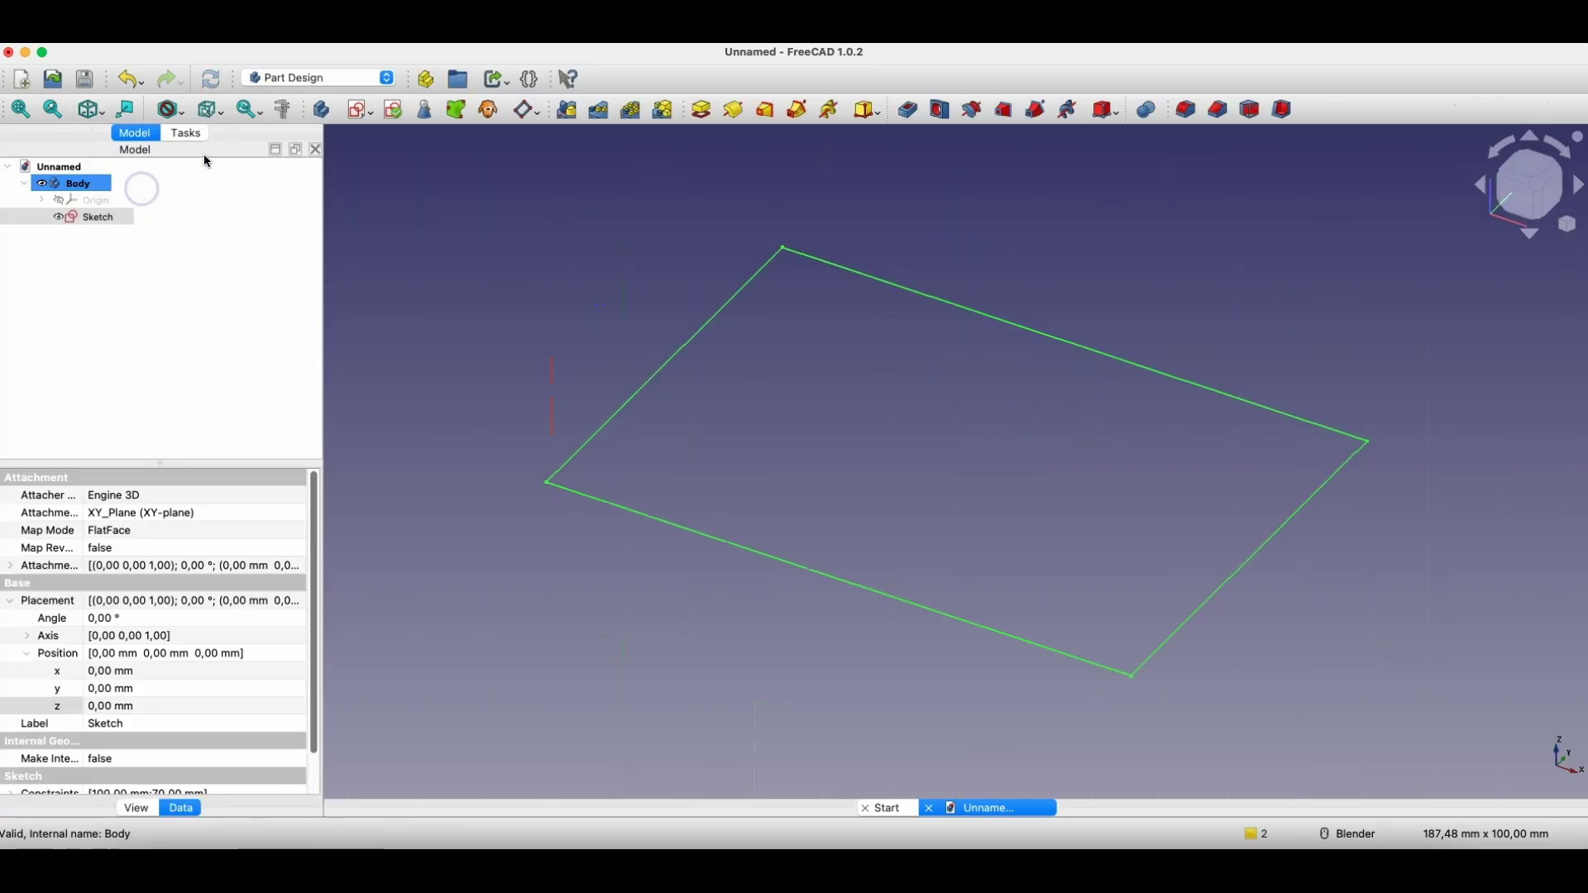
click(701, 109)
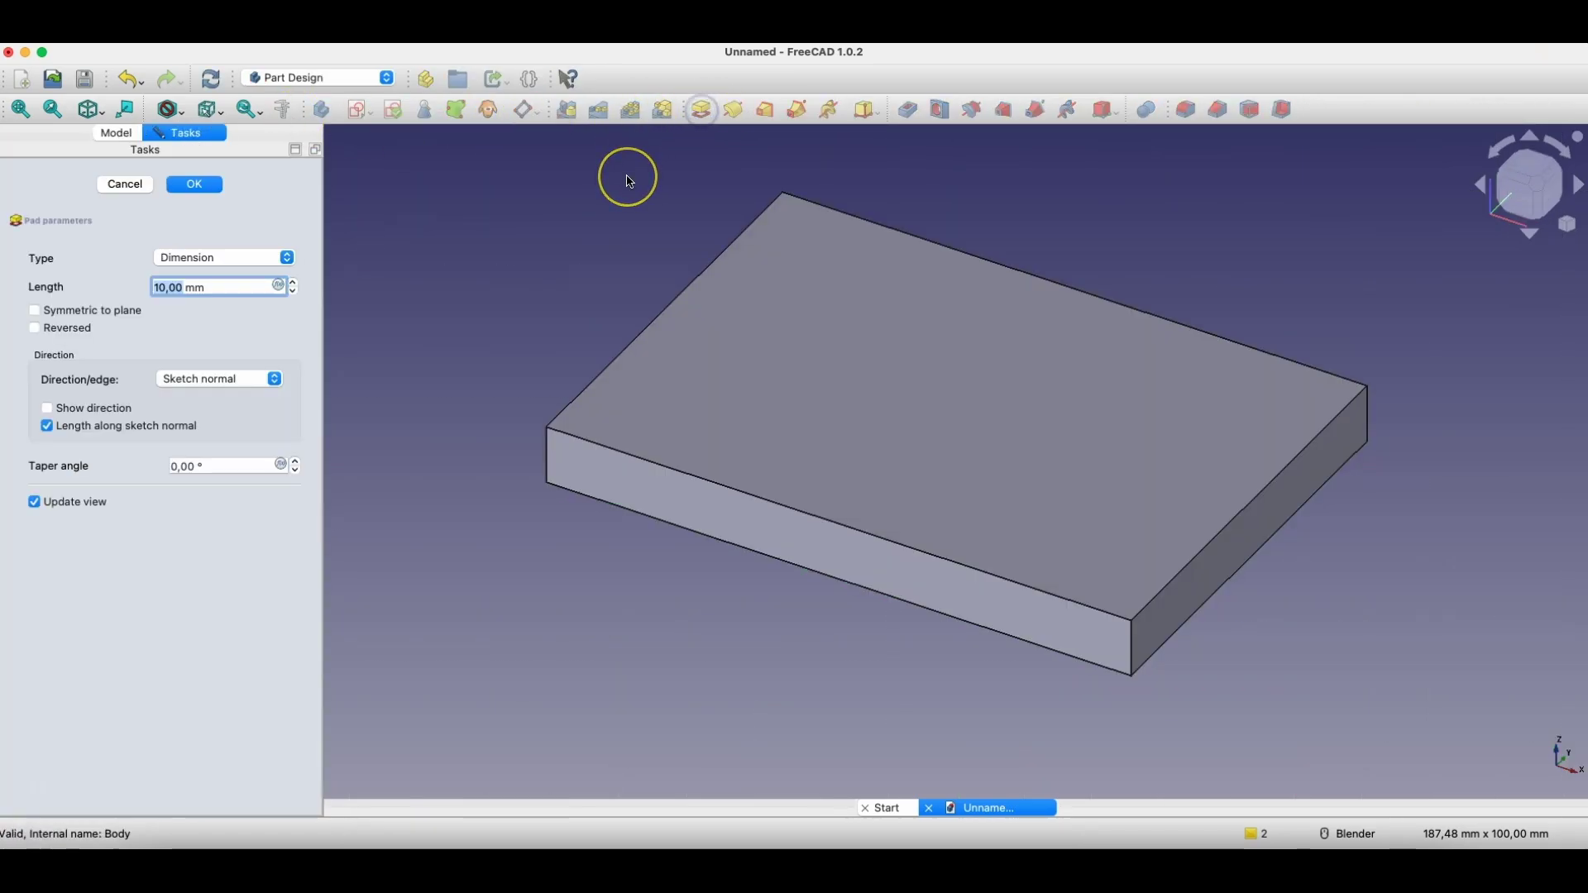
text(30)
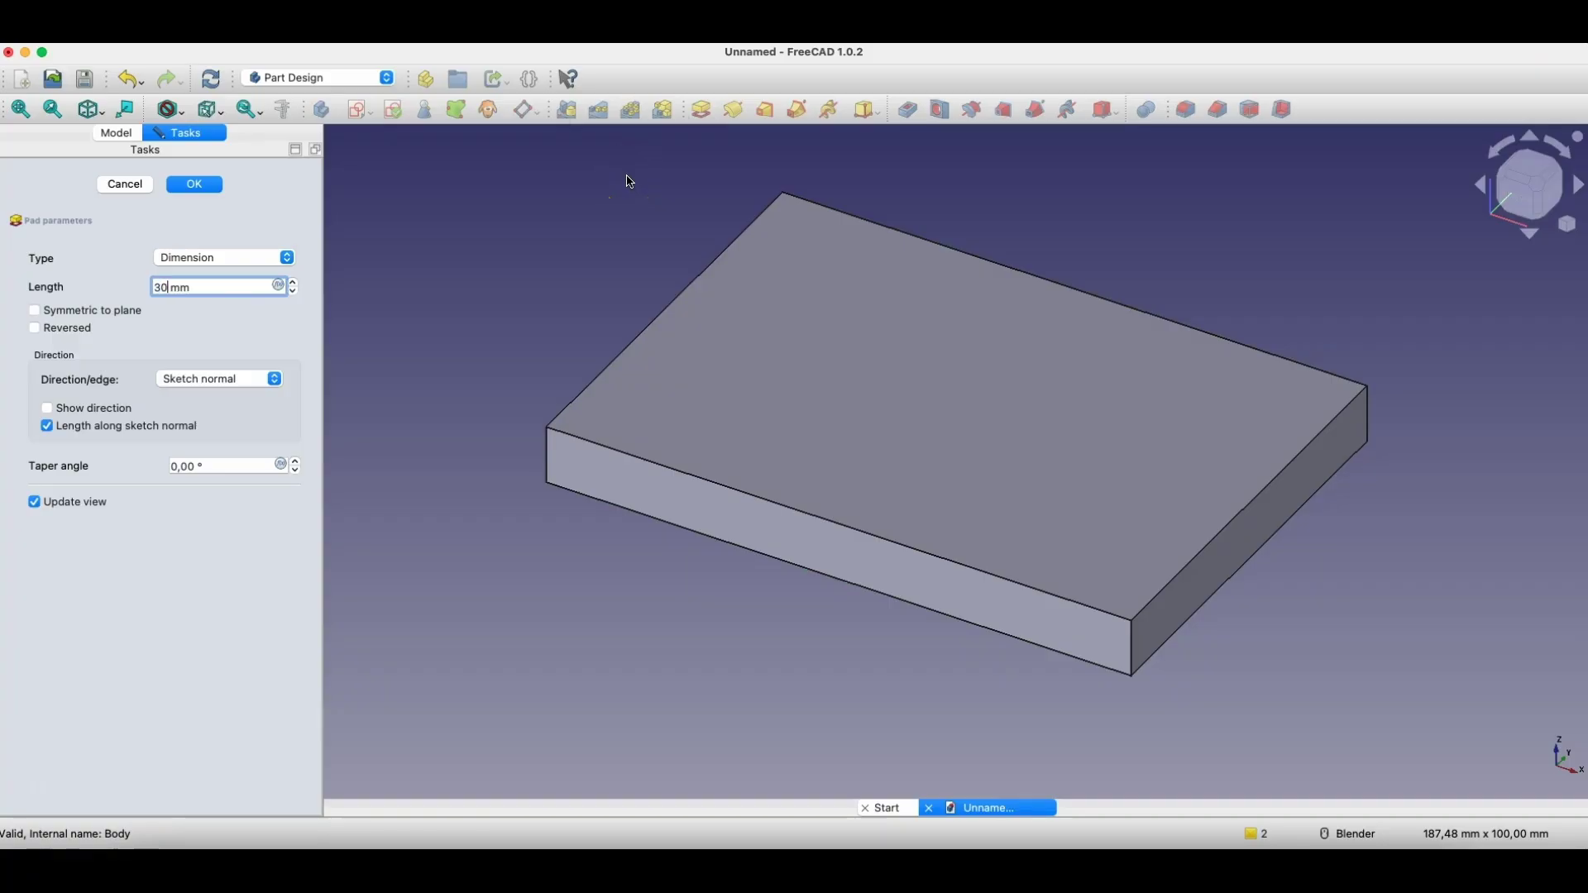
click(96, 287)
click(183, 189)
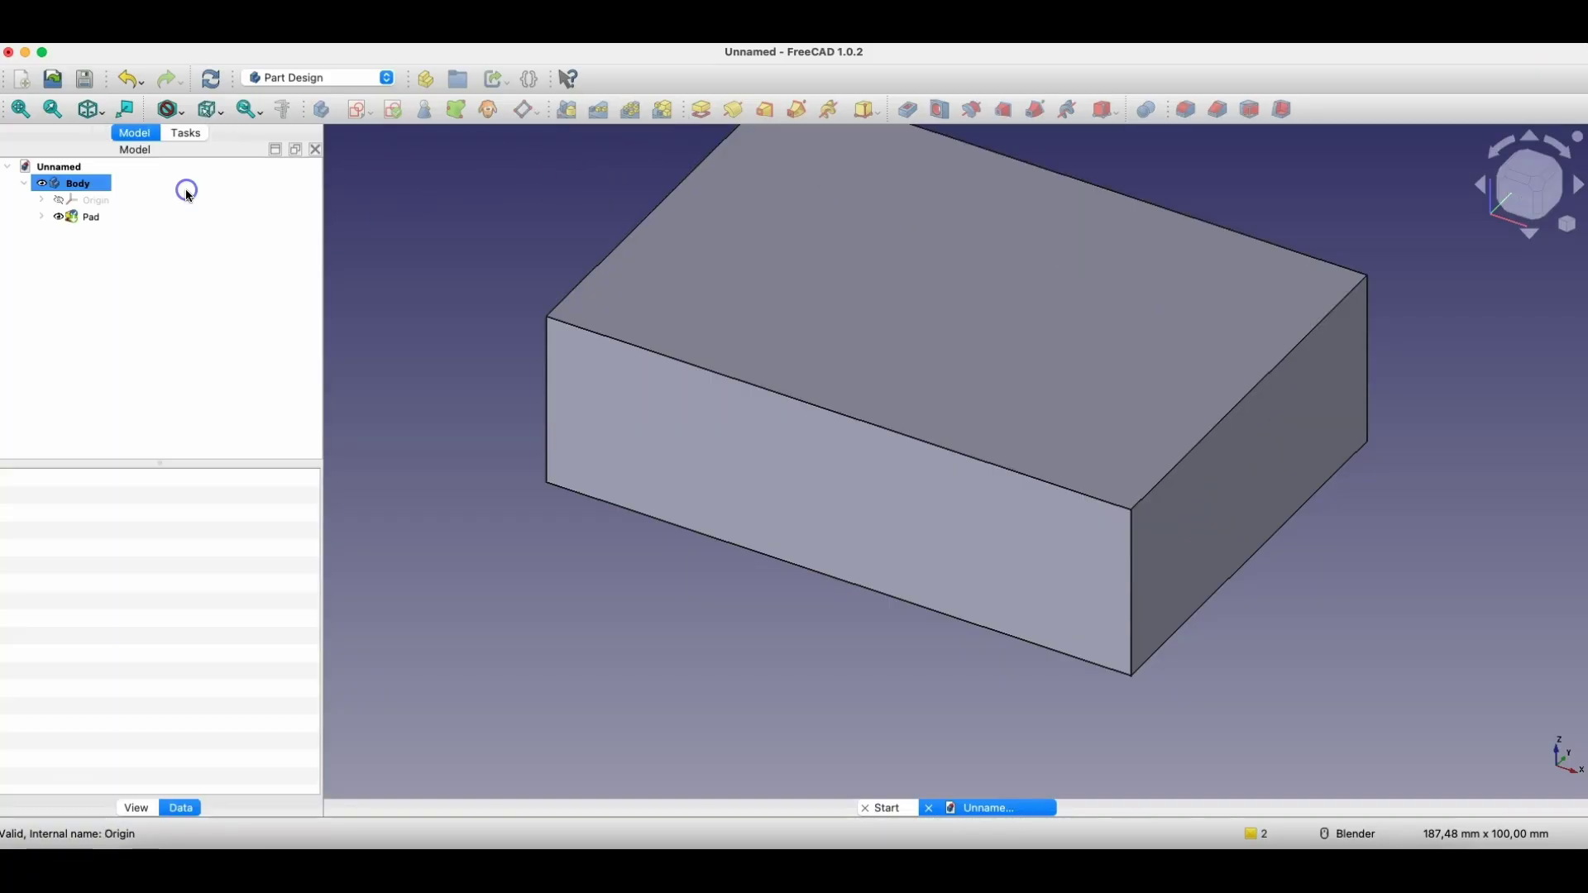
- Hollow the block with a 3 mm Thickness, removing the top face
click(823, 276)
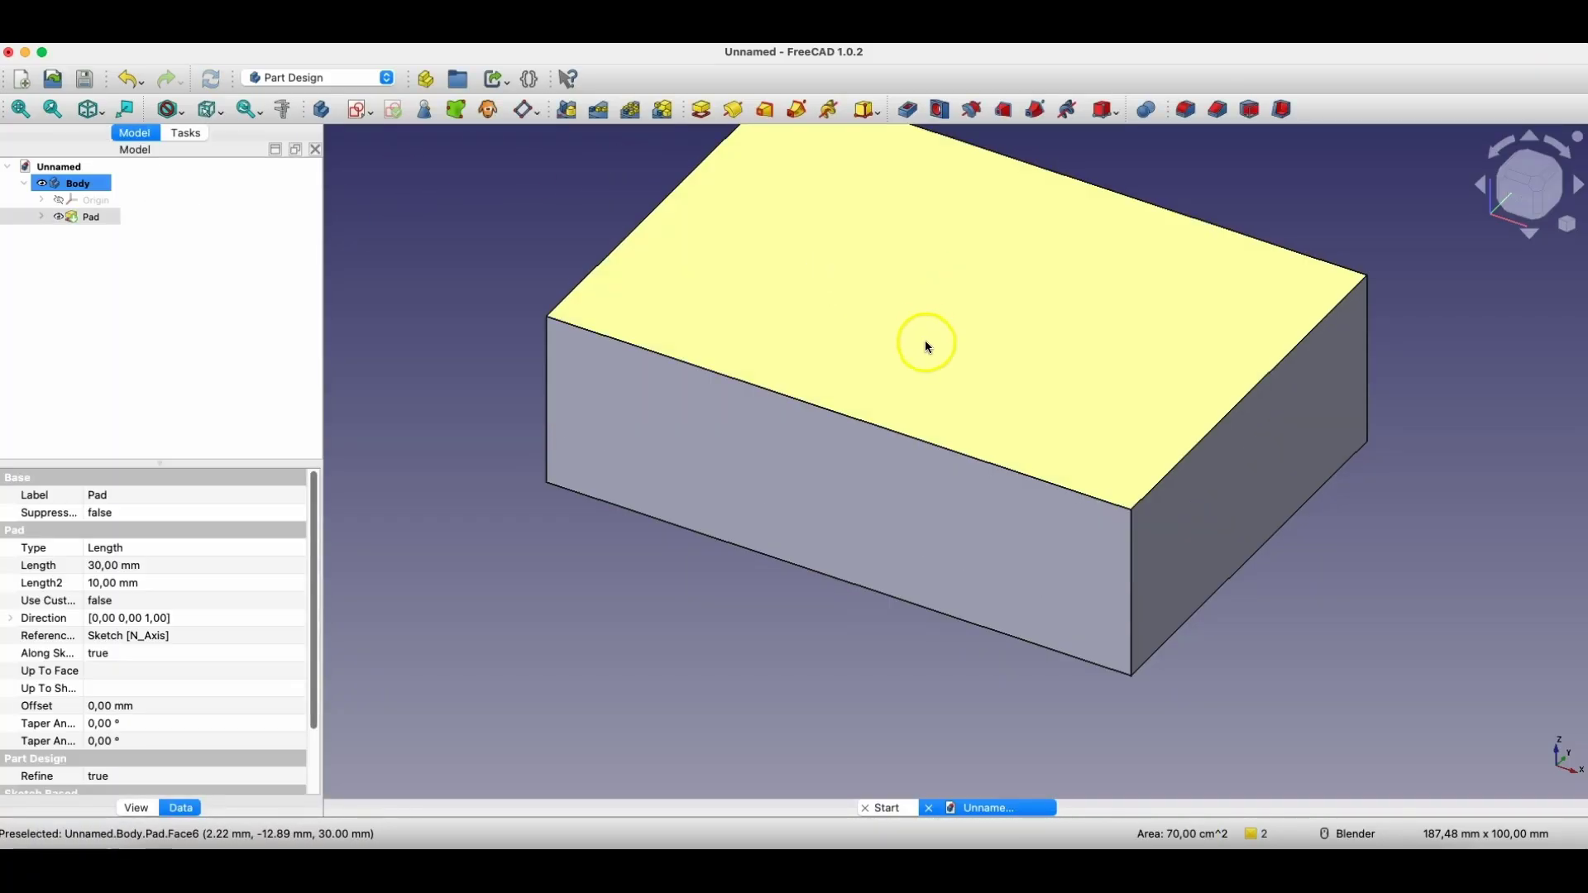
click(1182, 250)
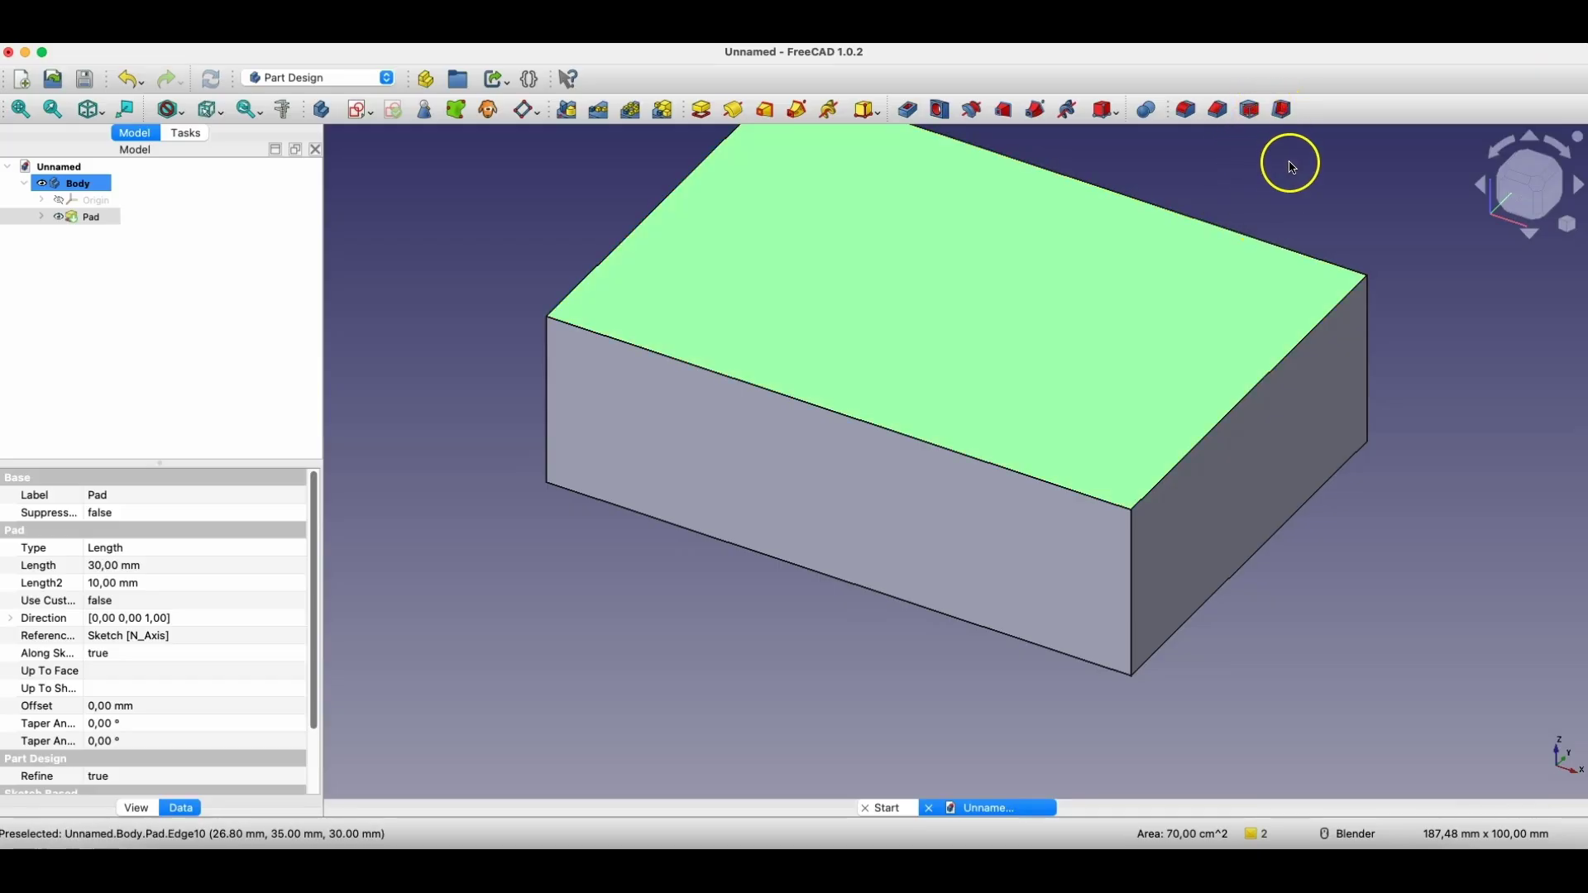
click(1284, 110)
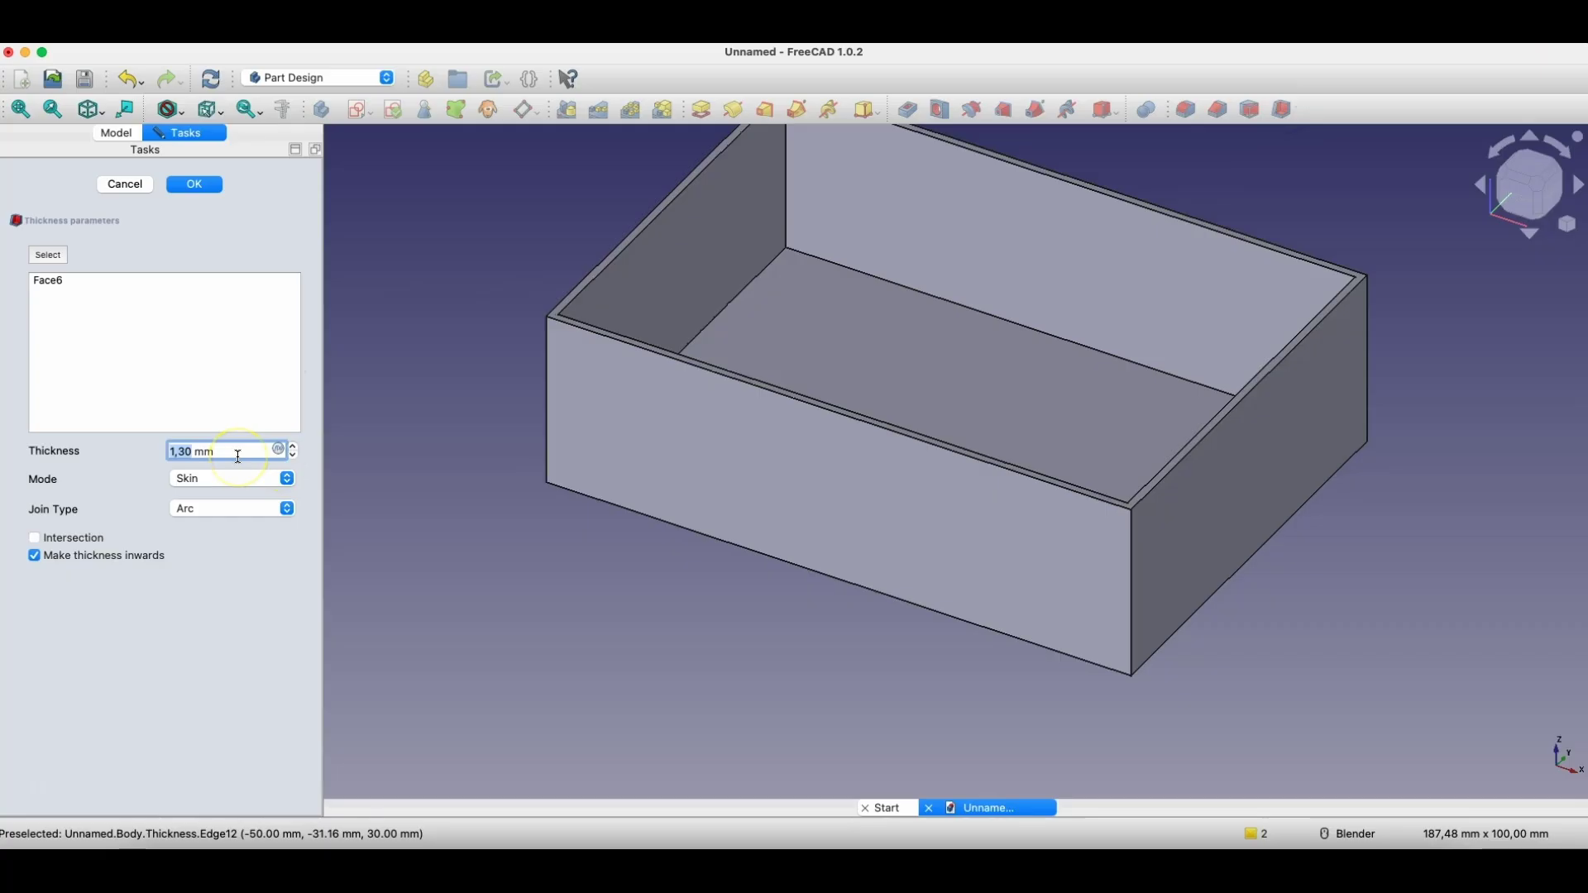
text(3)
click(124, 484)
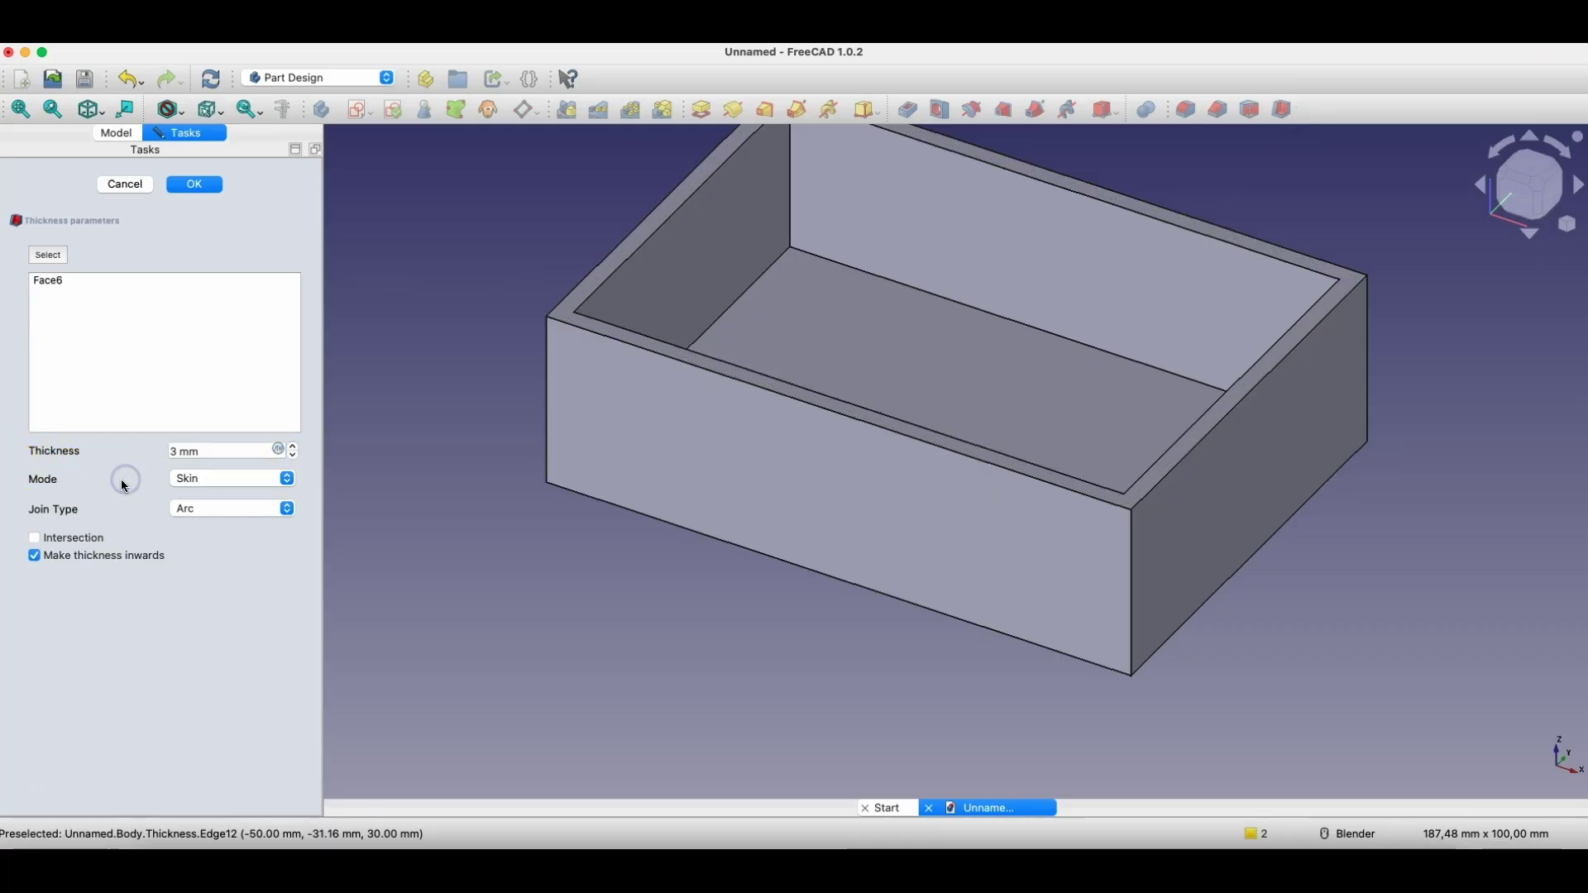
click(199, 184)
scroll(769, 478, down, 3)
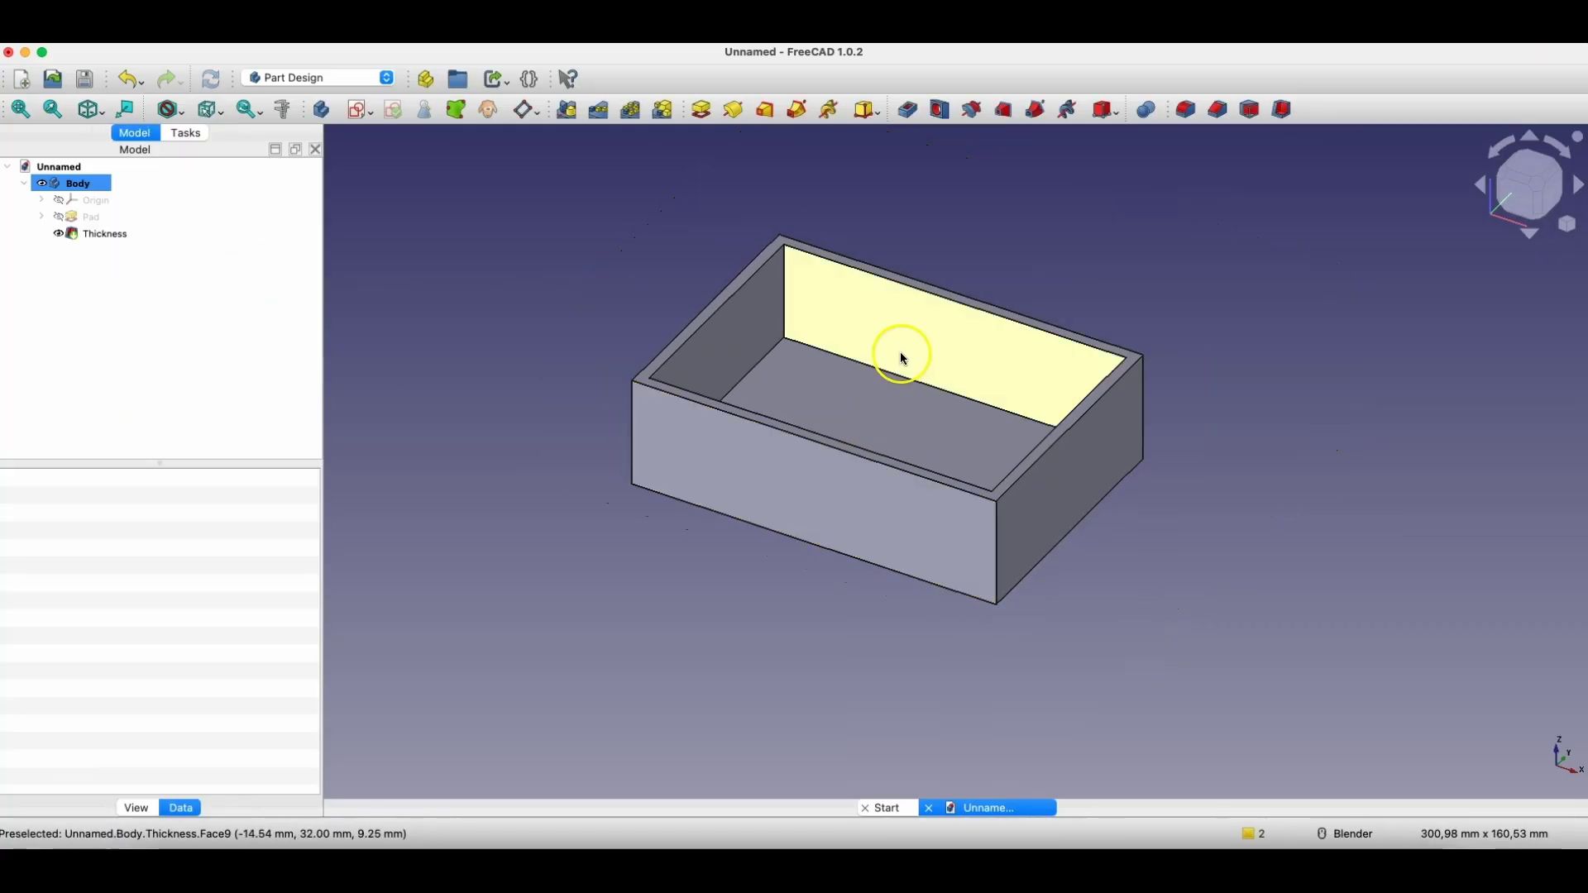
click(483, 321)
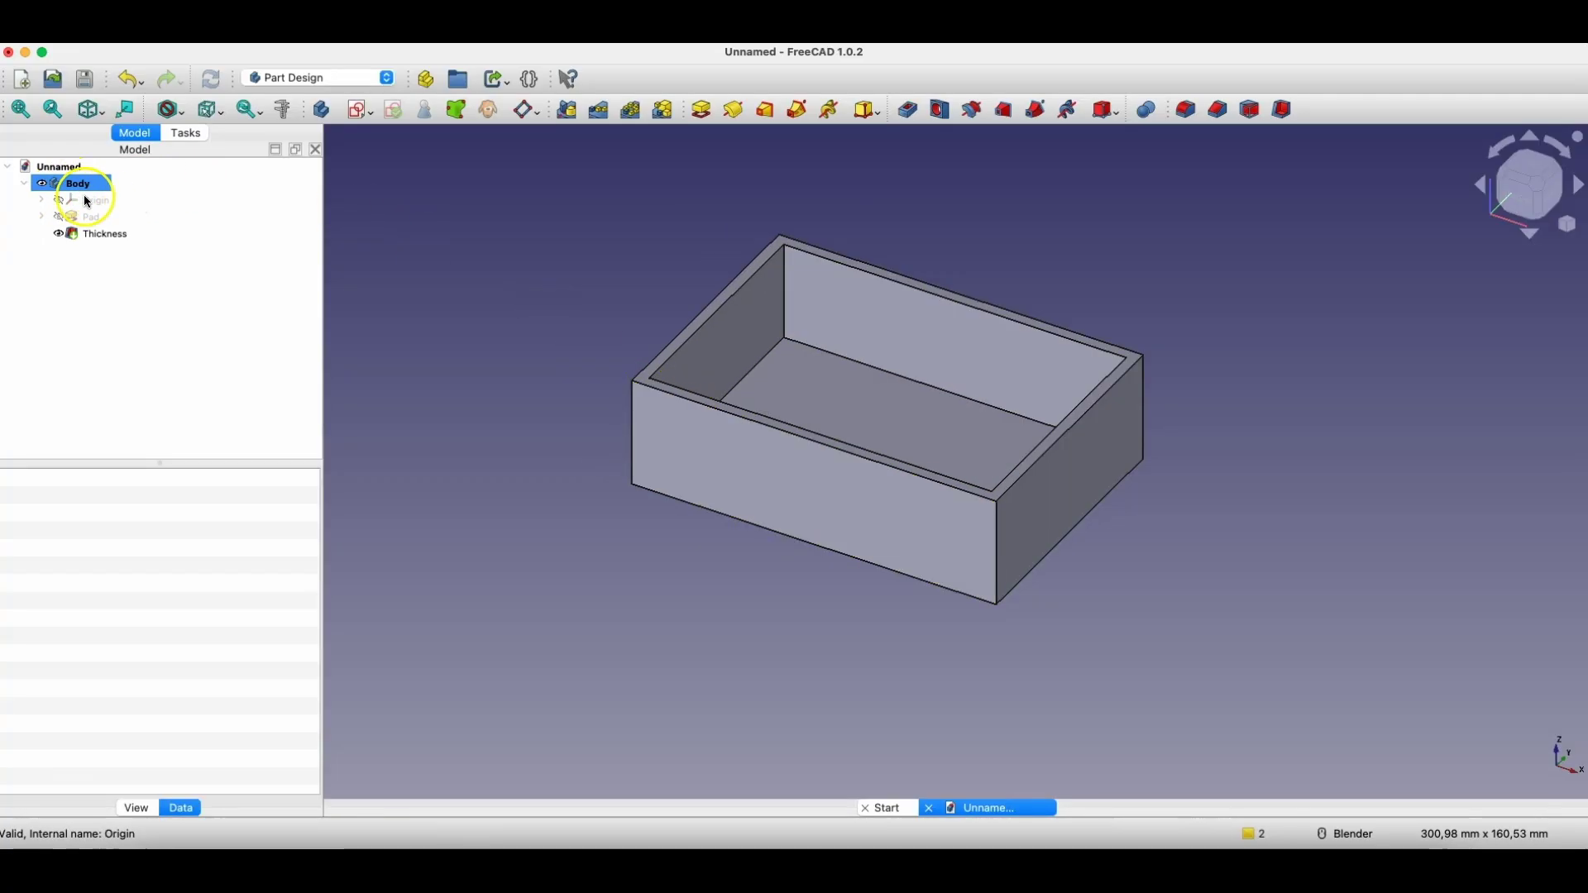
- Add an empty second body, Body001, and zoom in on the box's corner
click(323, 112)
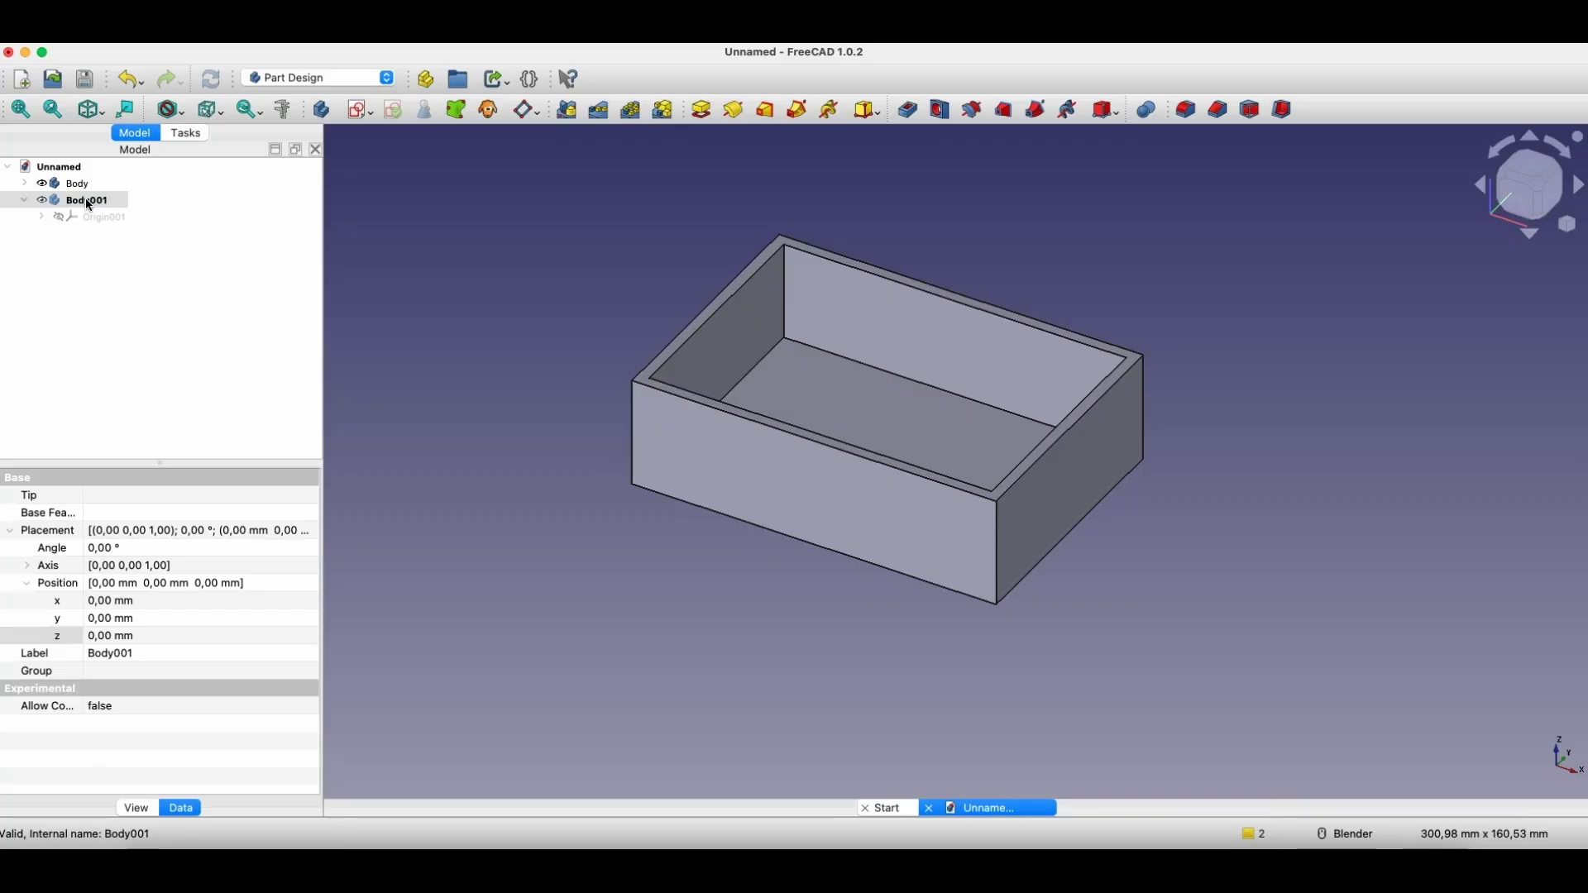
click(430, 328)
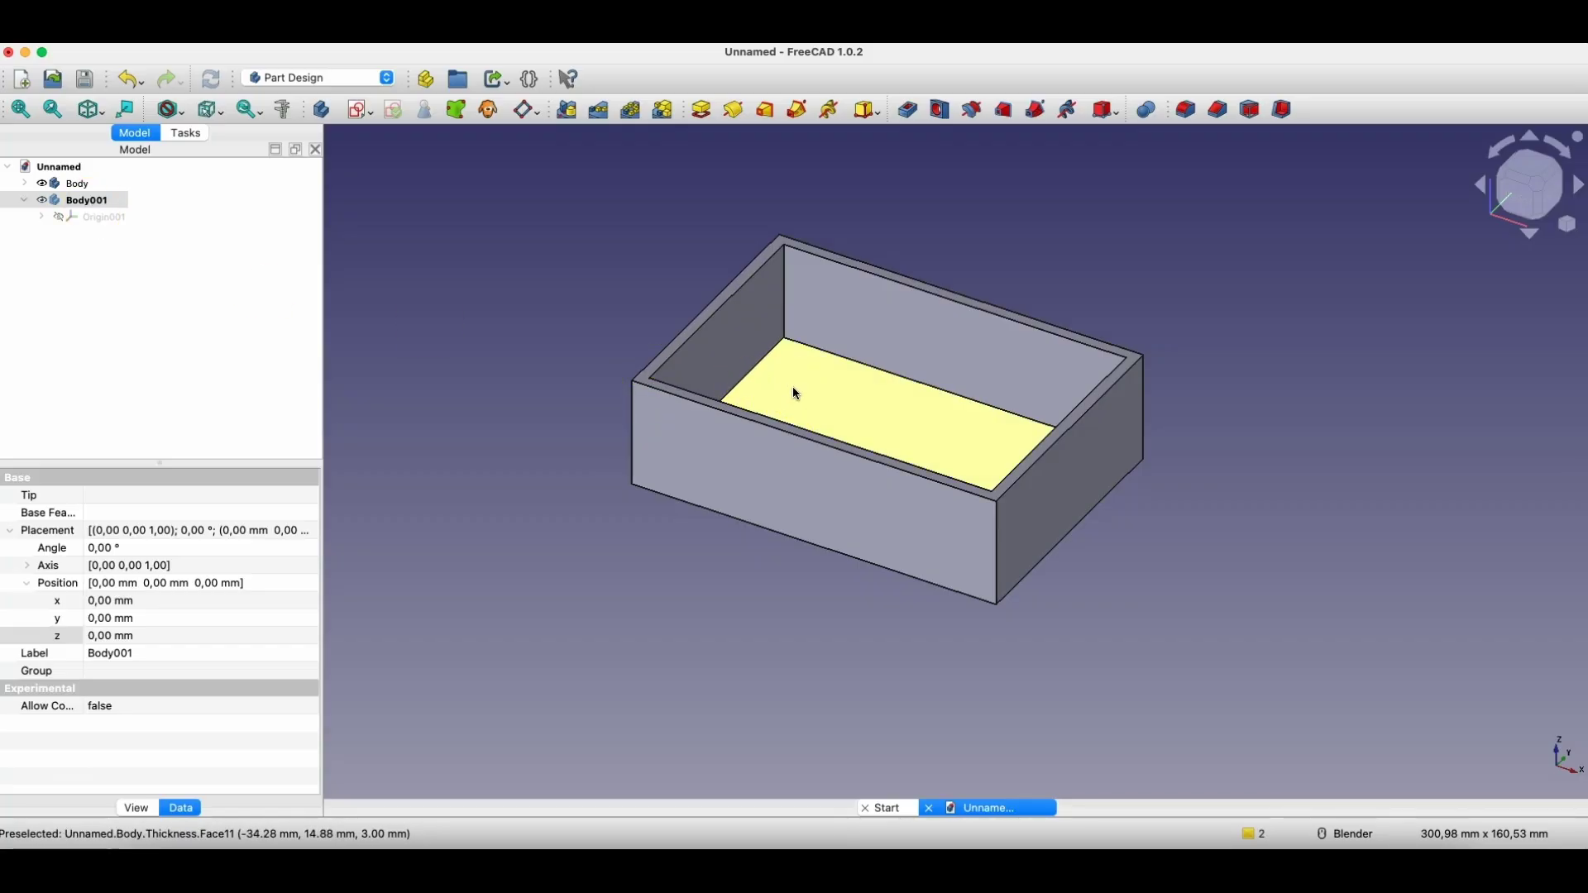
click(610, 301)
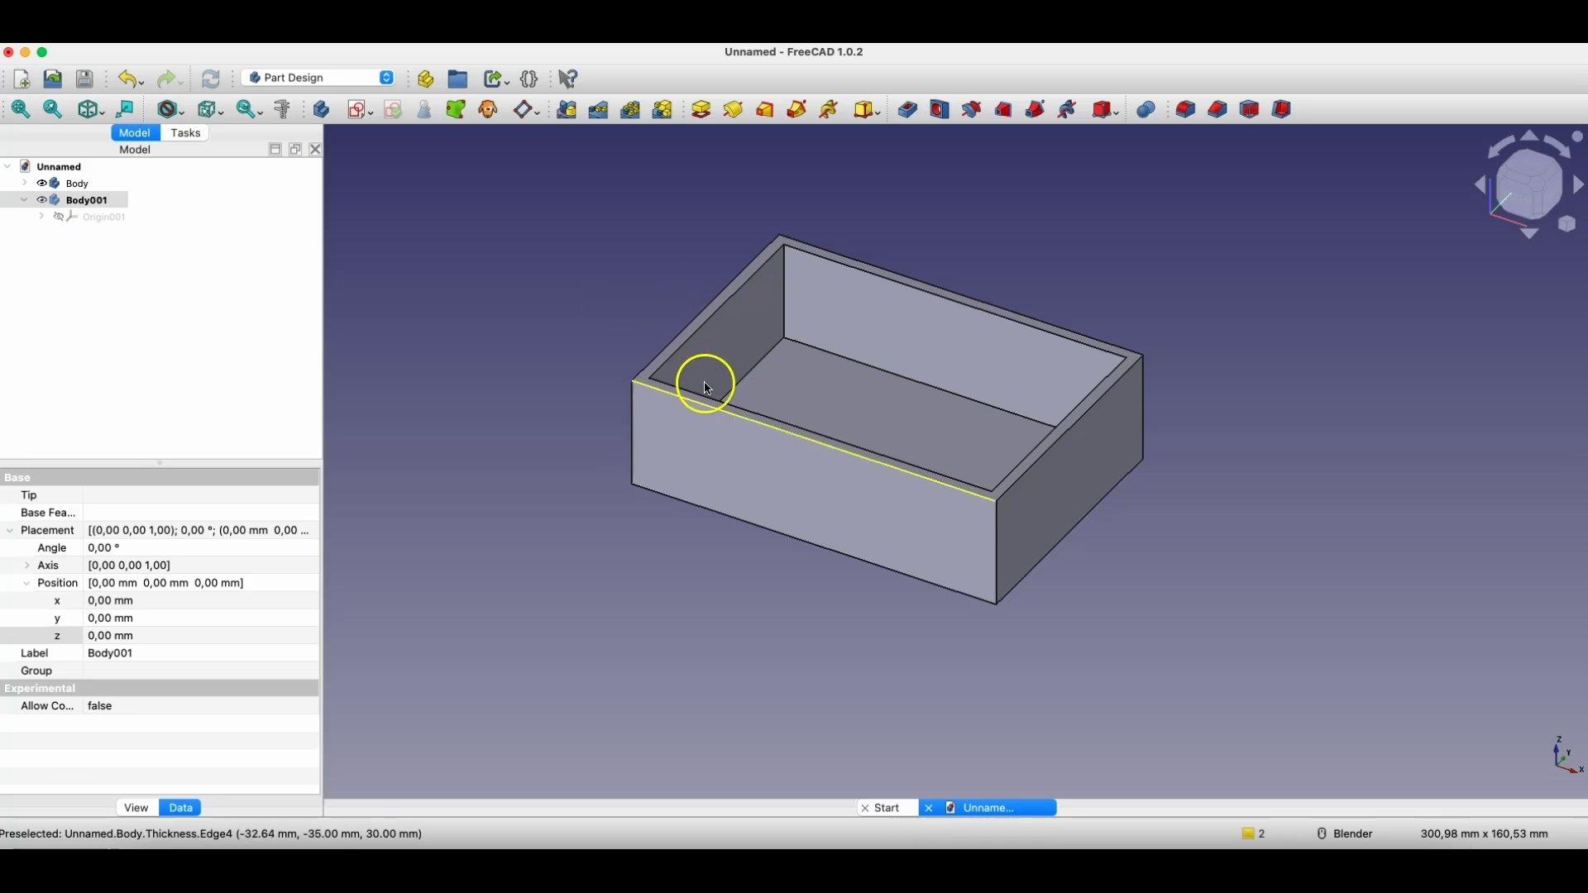
click(600, 350)
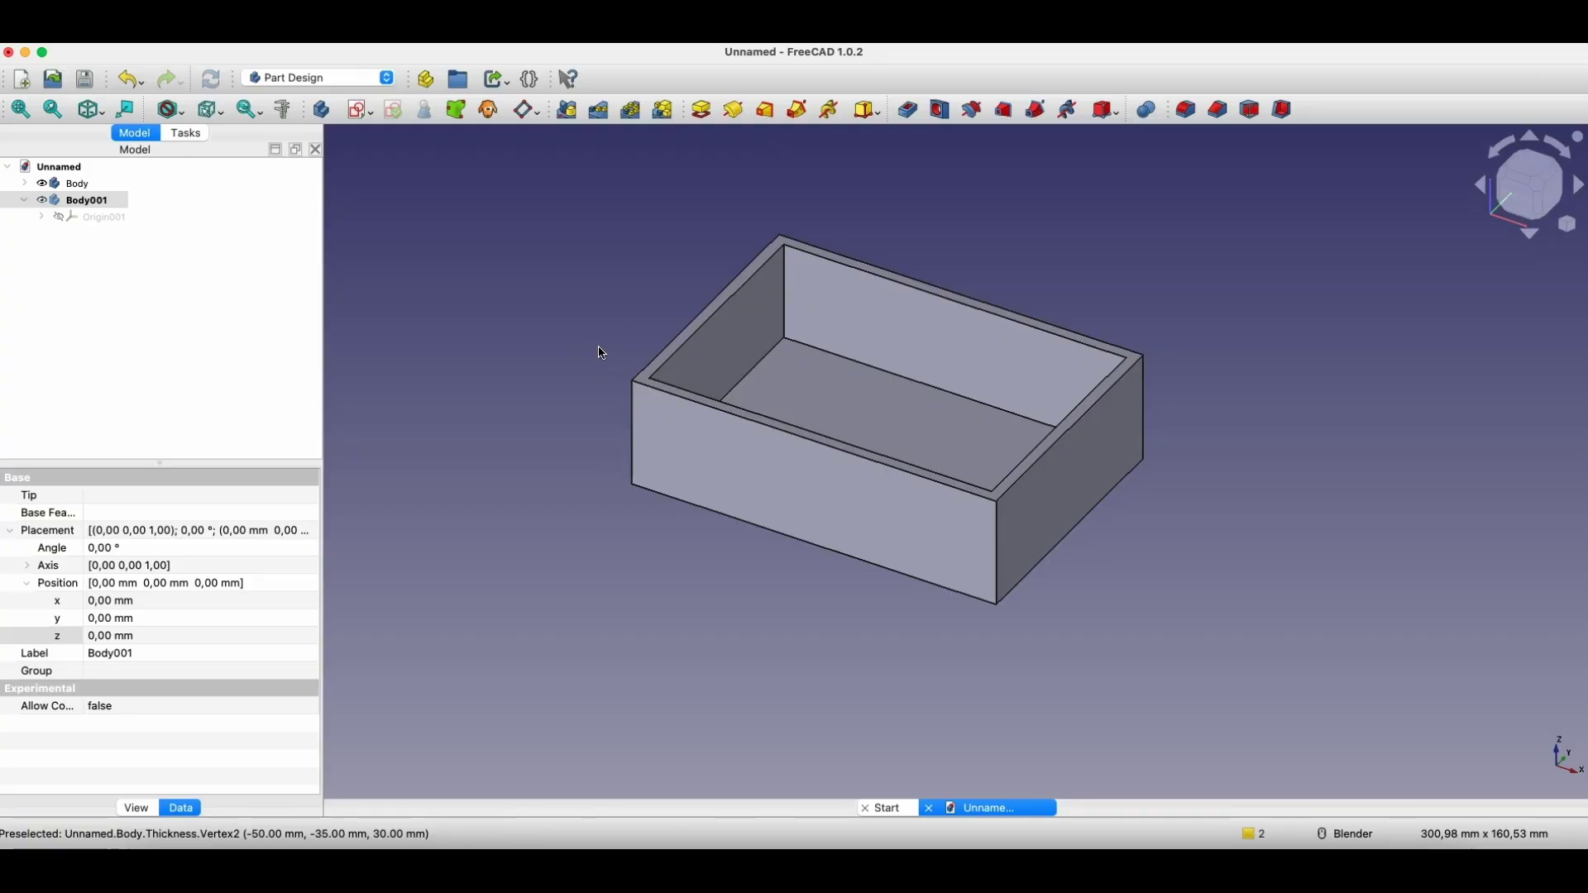
click(631, 417)
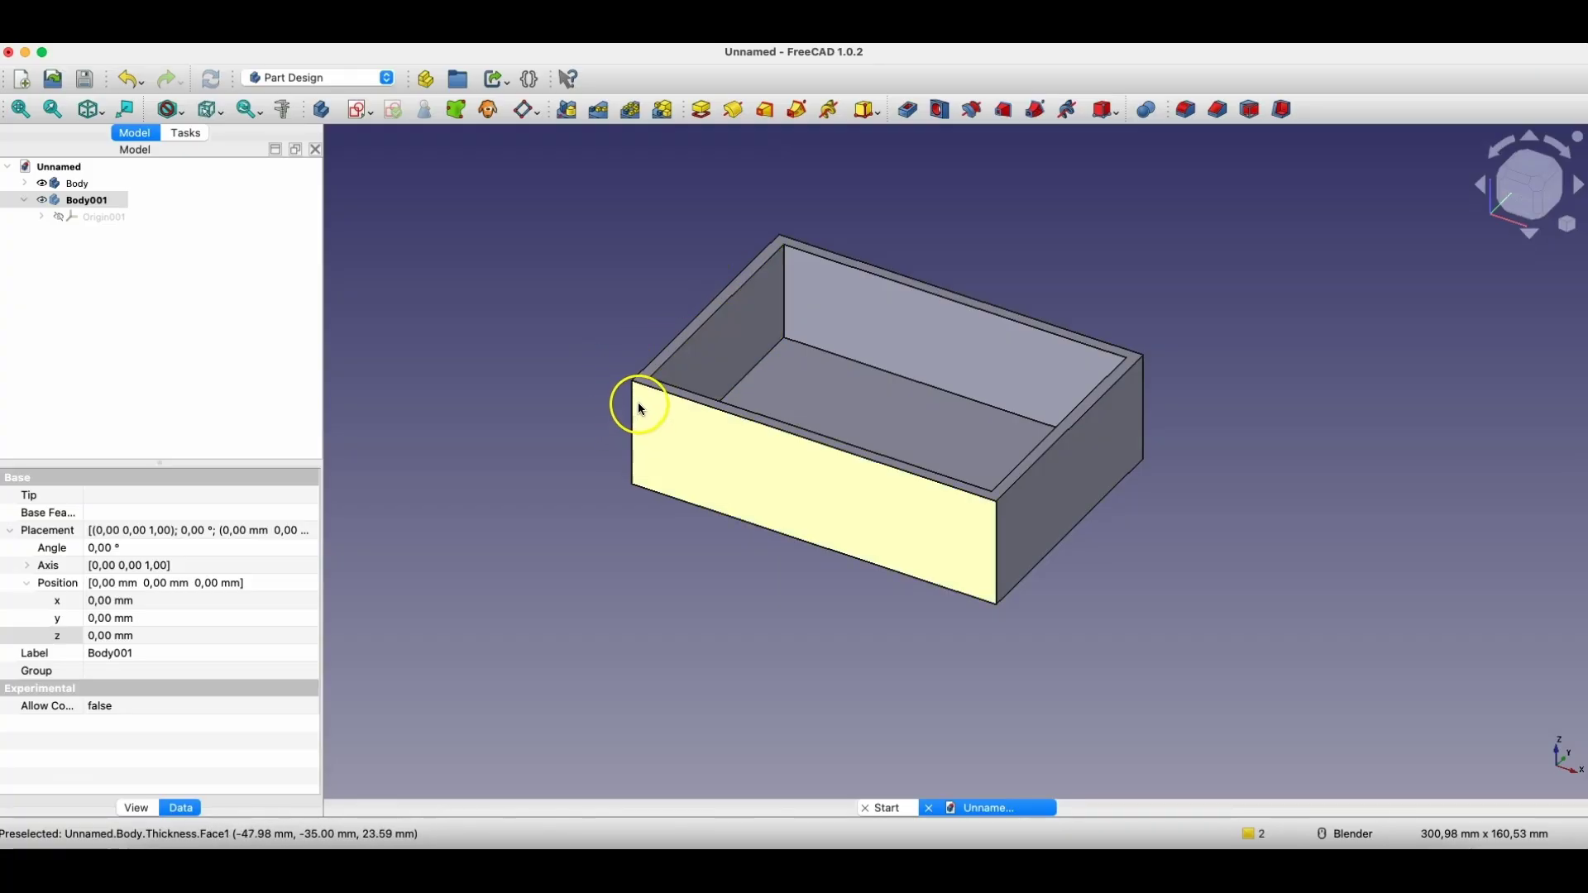
scroll(620, 356, up, 1)
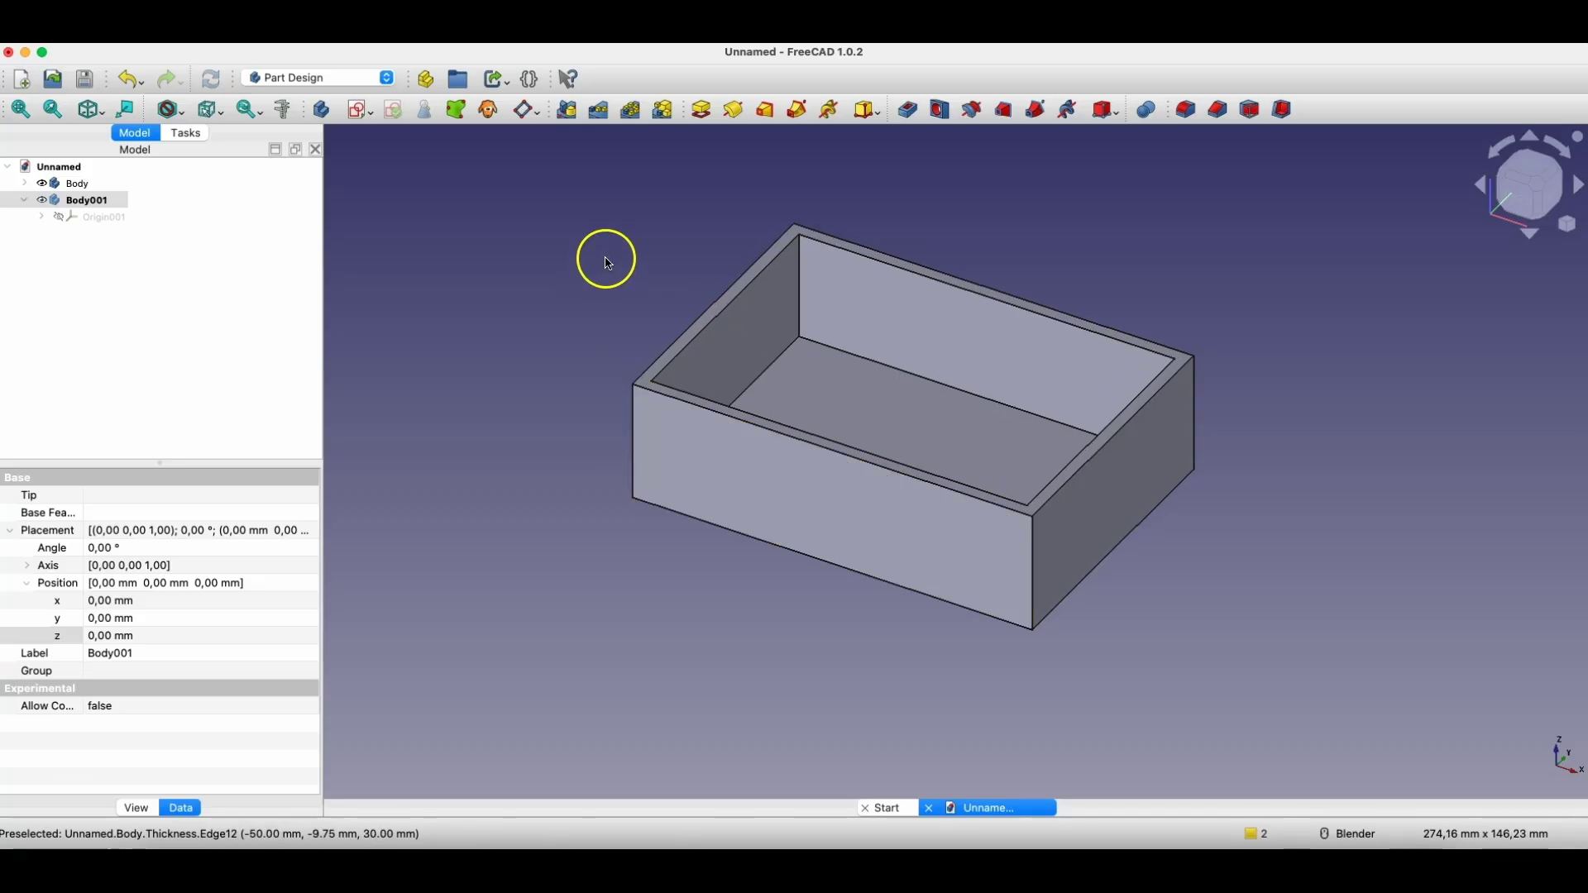
scroll(647, 337, up, 8)
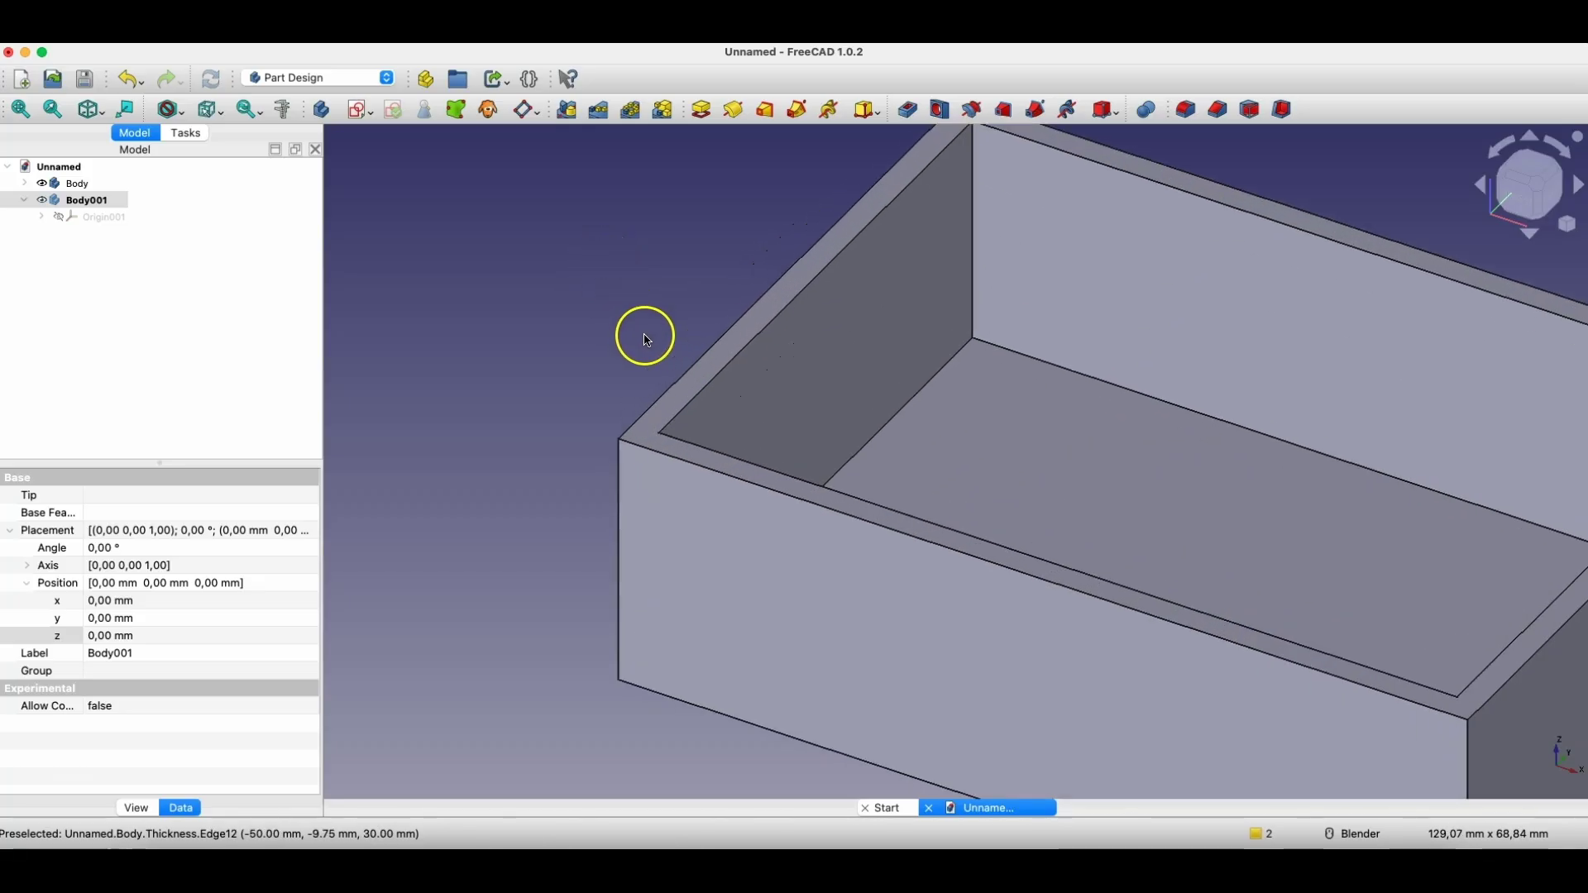
scroll(643, 335, down, 1)
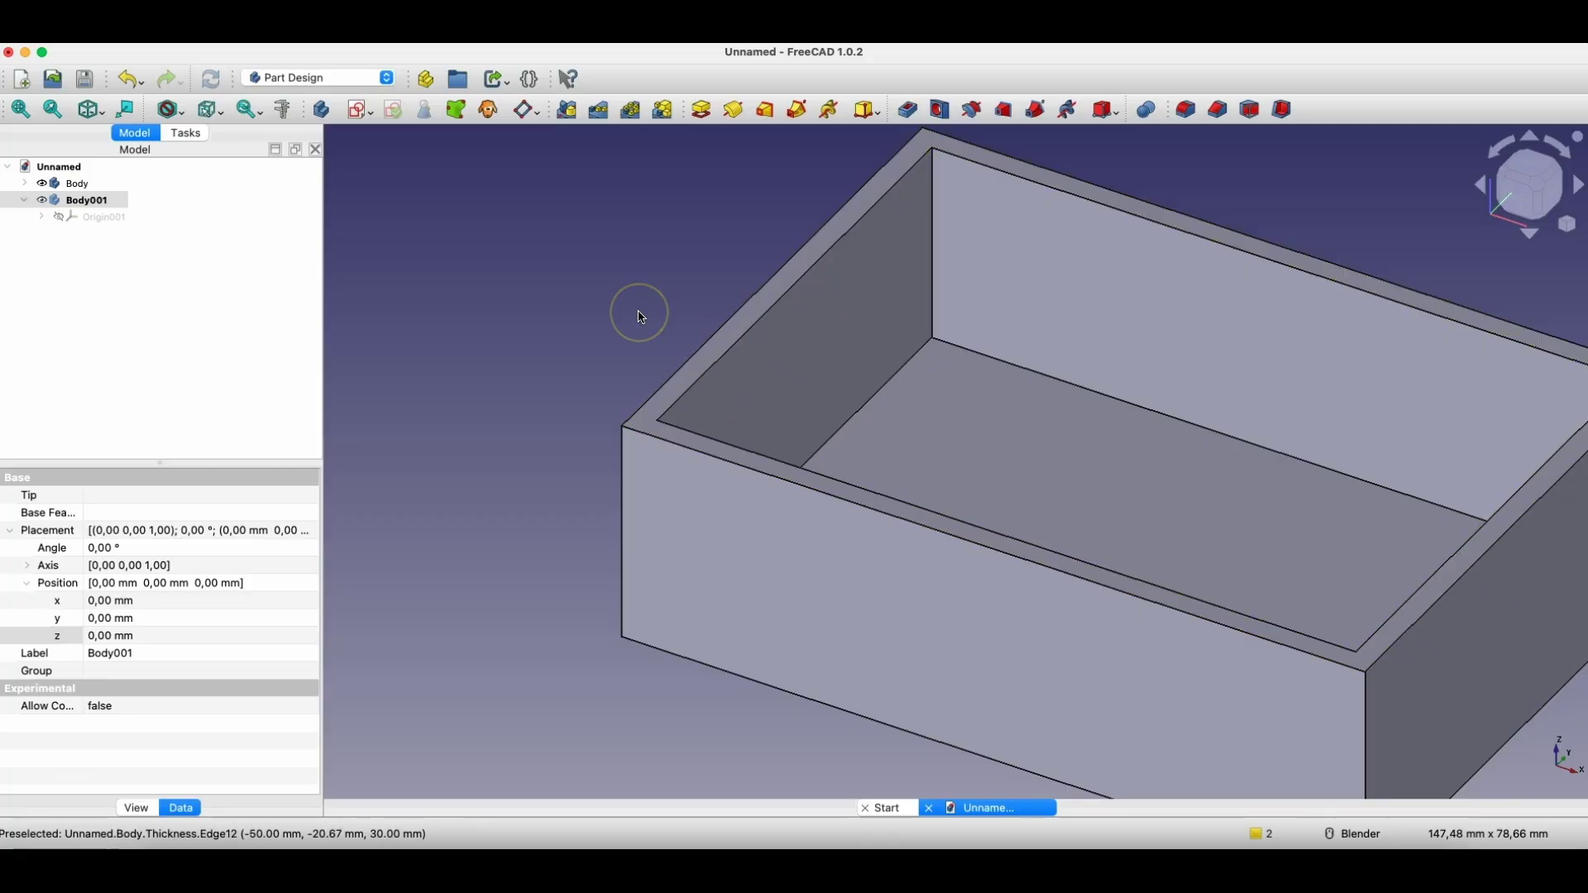
- Start a sketch on the box's top rim face as a dependent copy of the outside geometry
scroll(692, 368, up, 2)
click(678, 384)
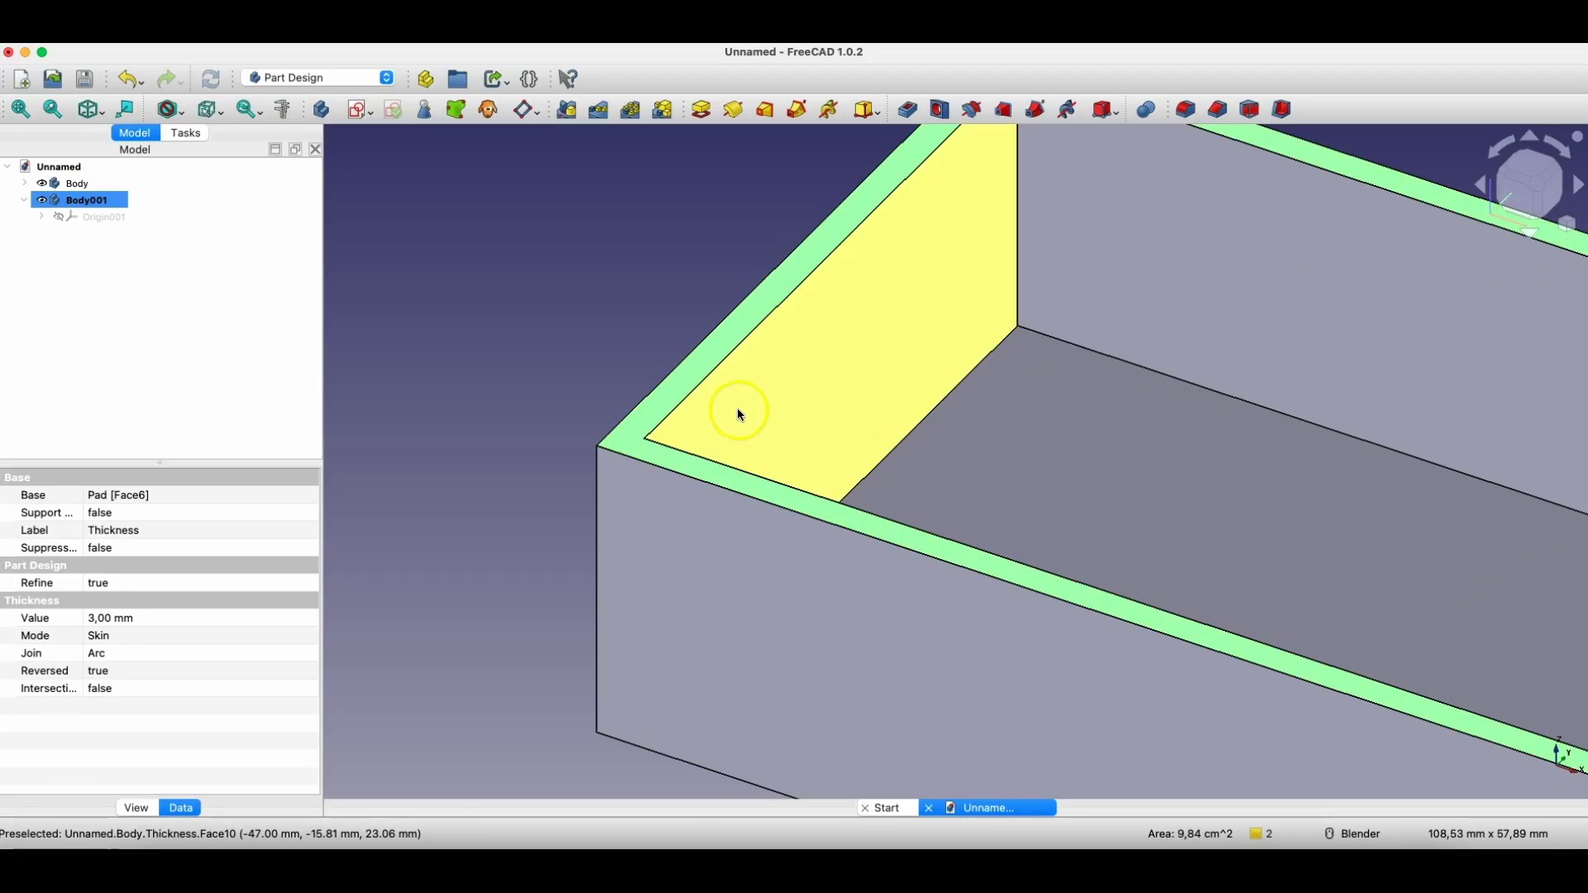
scroll(634, 325, down, 2)
scroll(633, 325, down, 2)
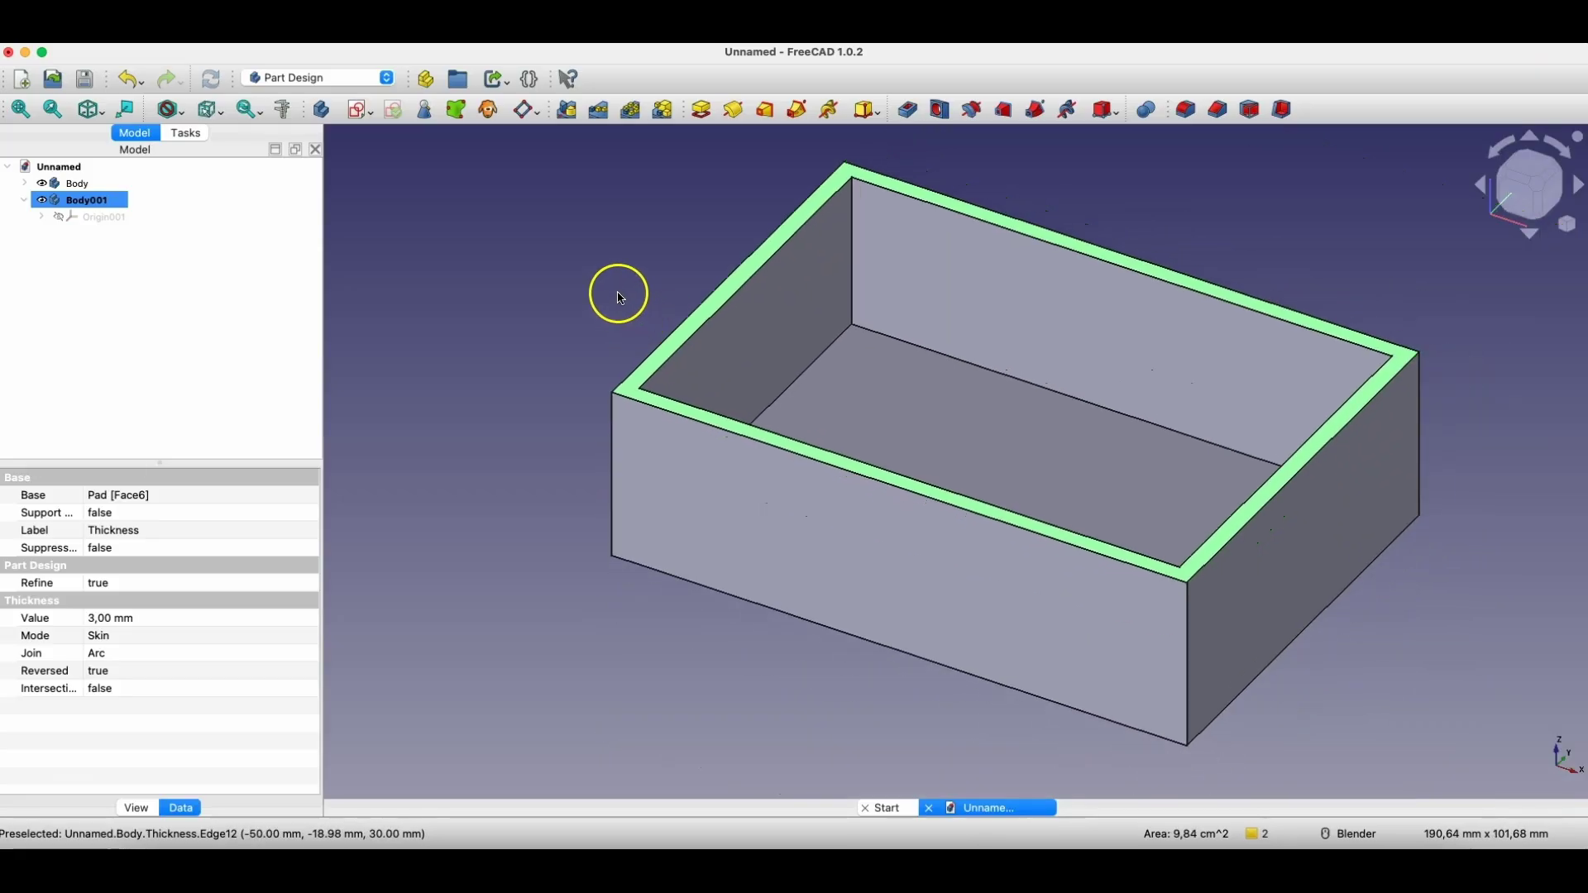
click(360, 121)
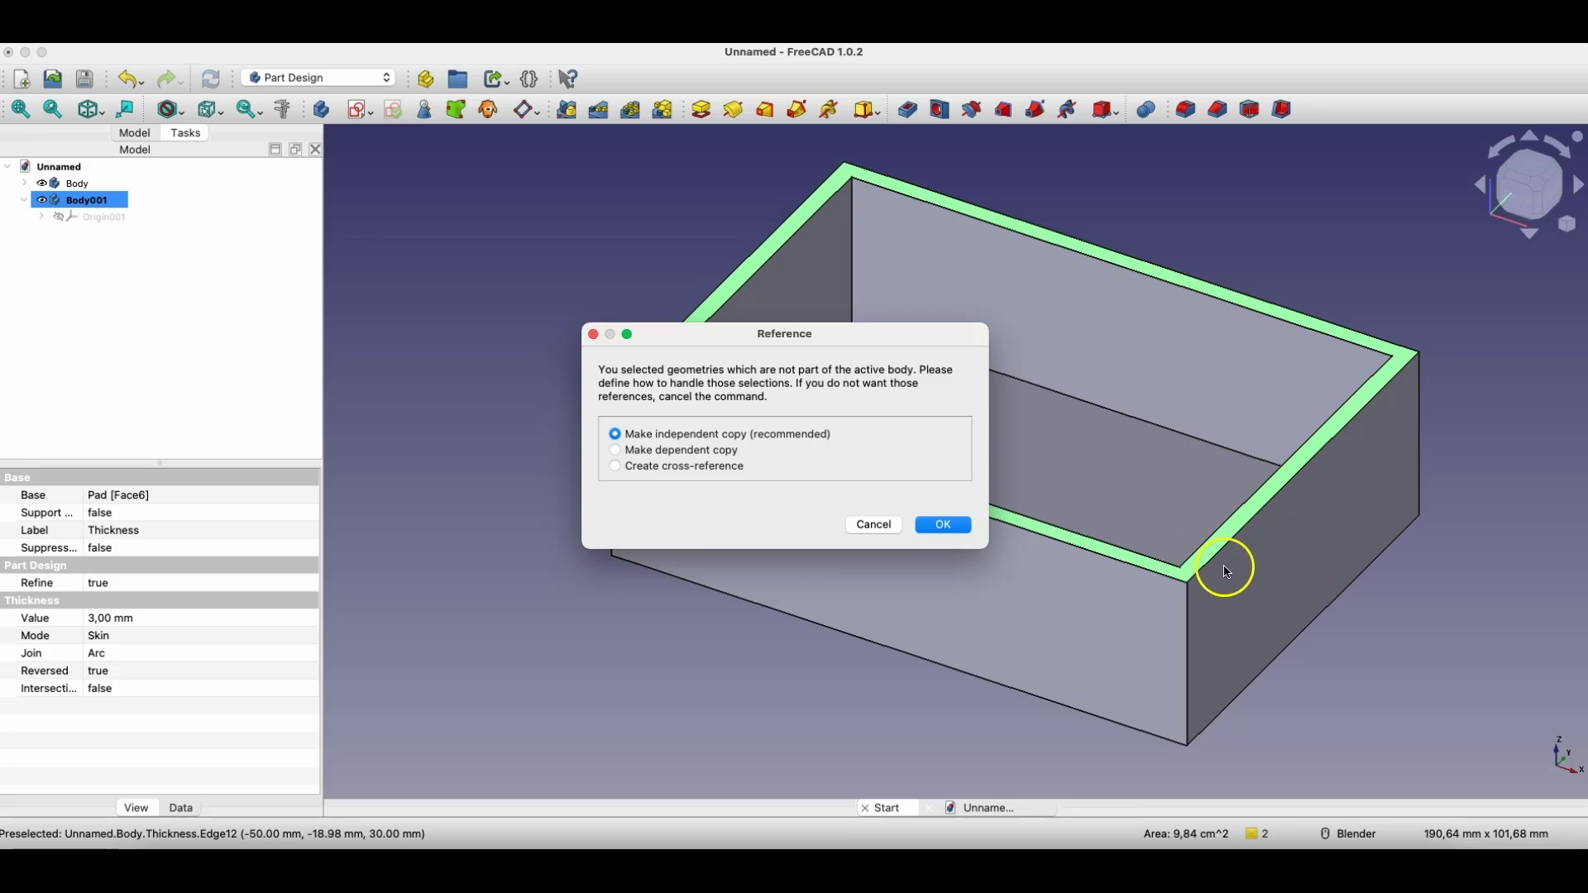
click(617, 450)
- Confirm the dependent reference copy and open the new sketch on the rim
click(942, 525)
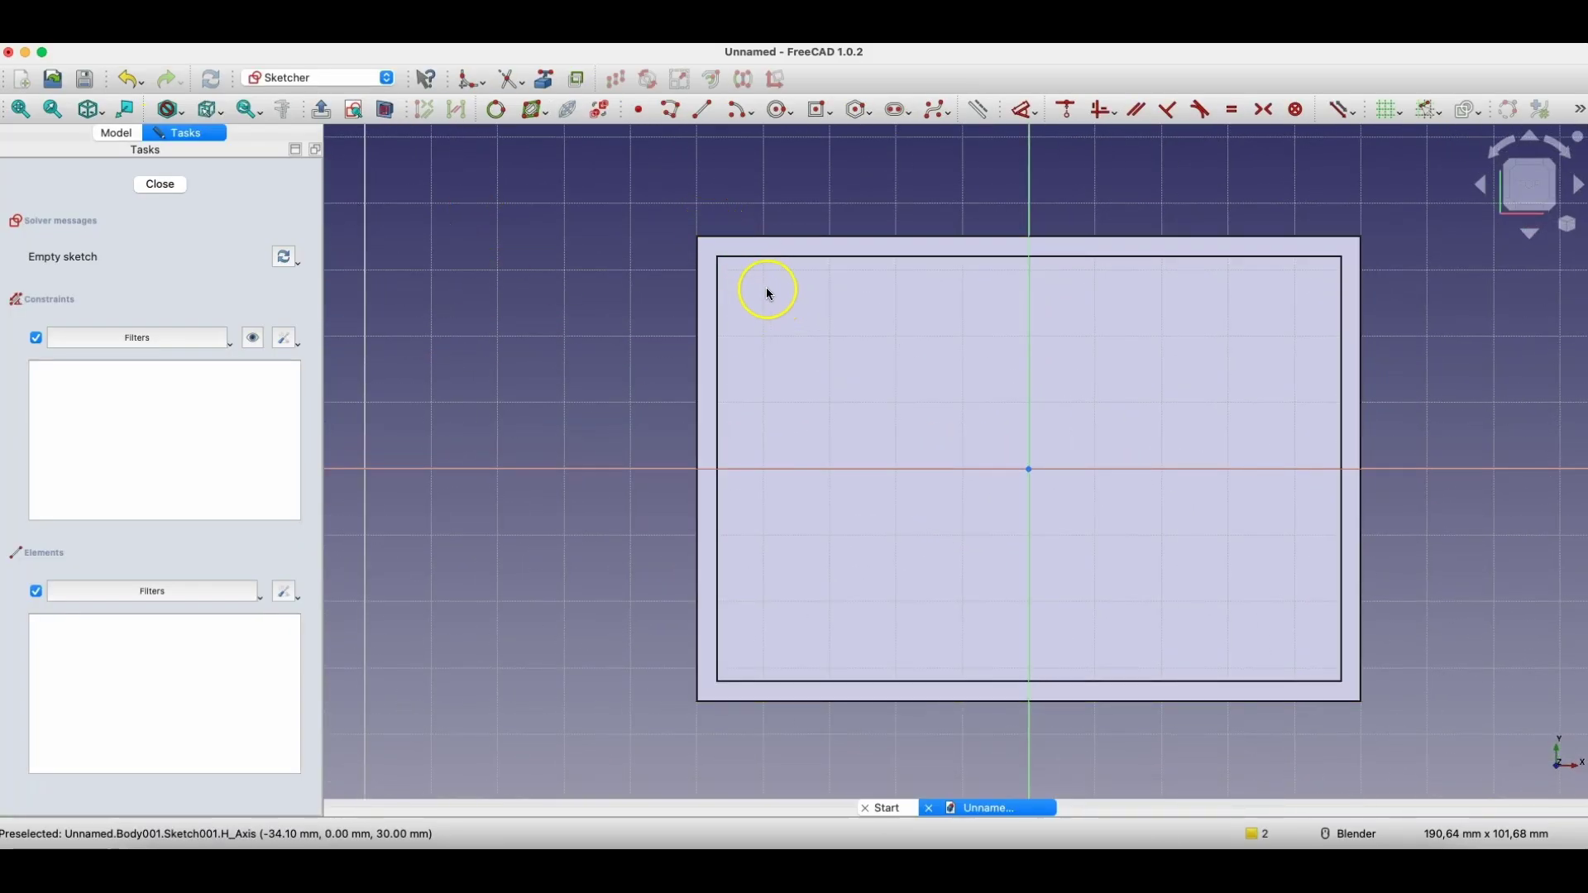
click(544, 84)
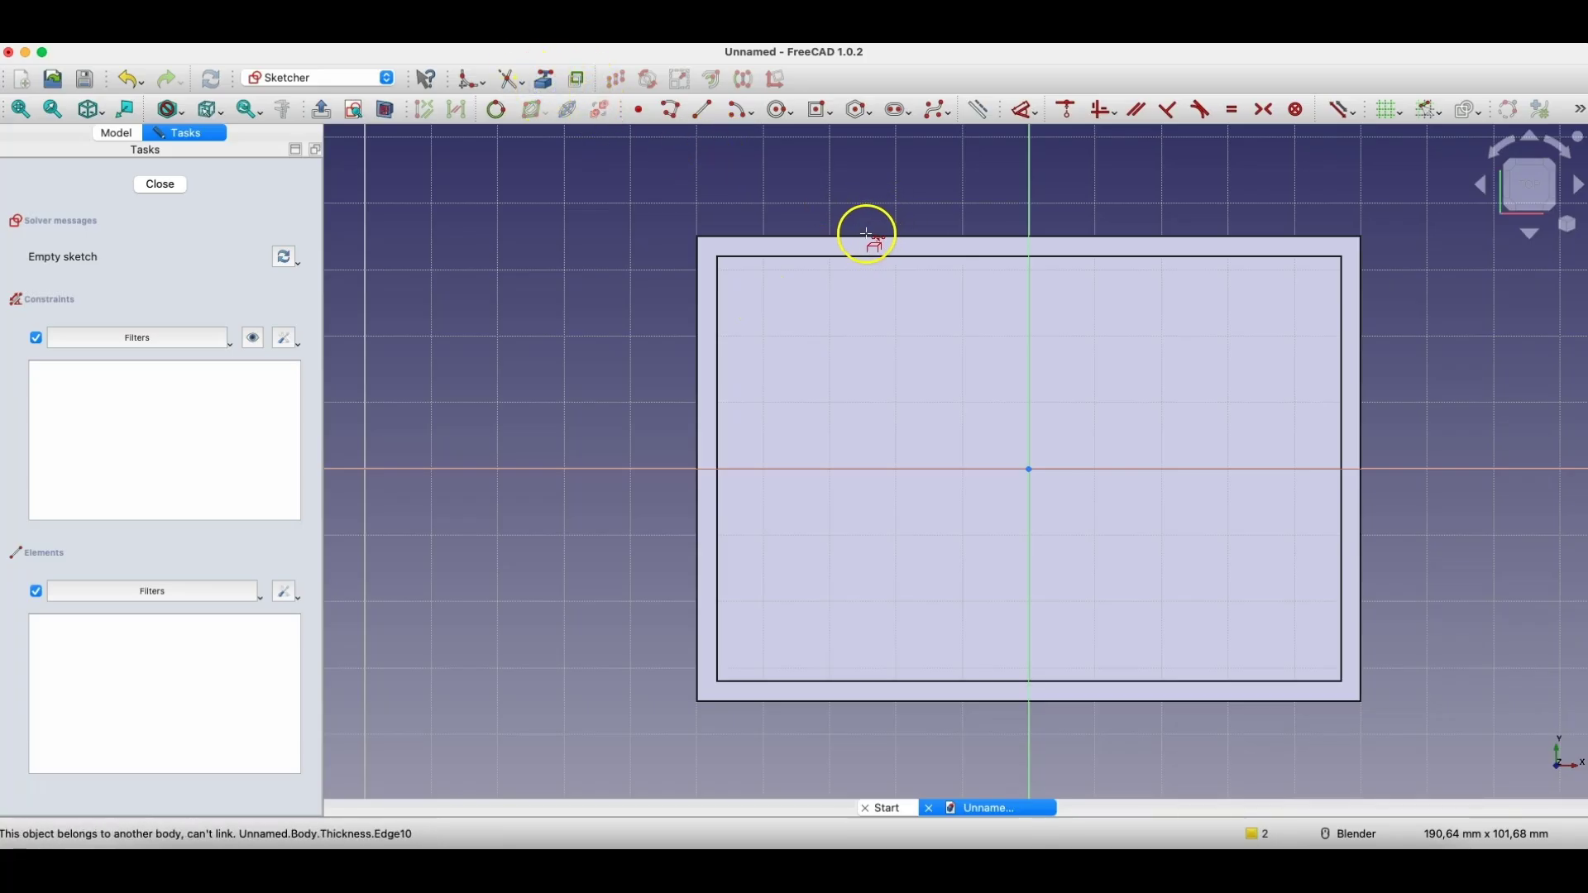
click(721, 257)
- Hide the original box body from the Model tree
click(115, 133)
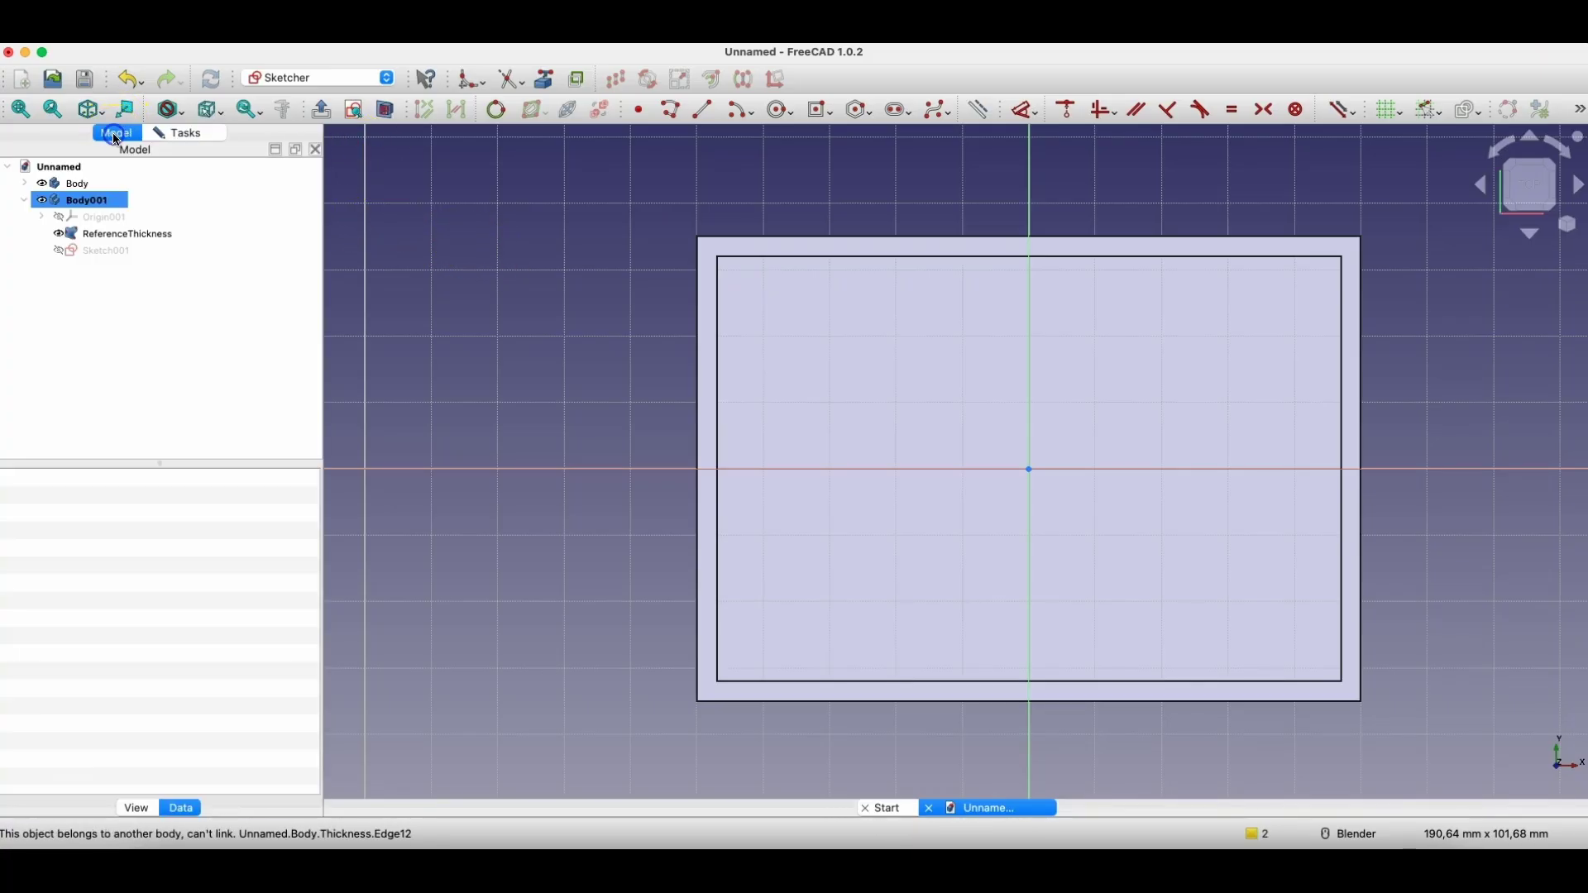
click(83, 187)
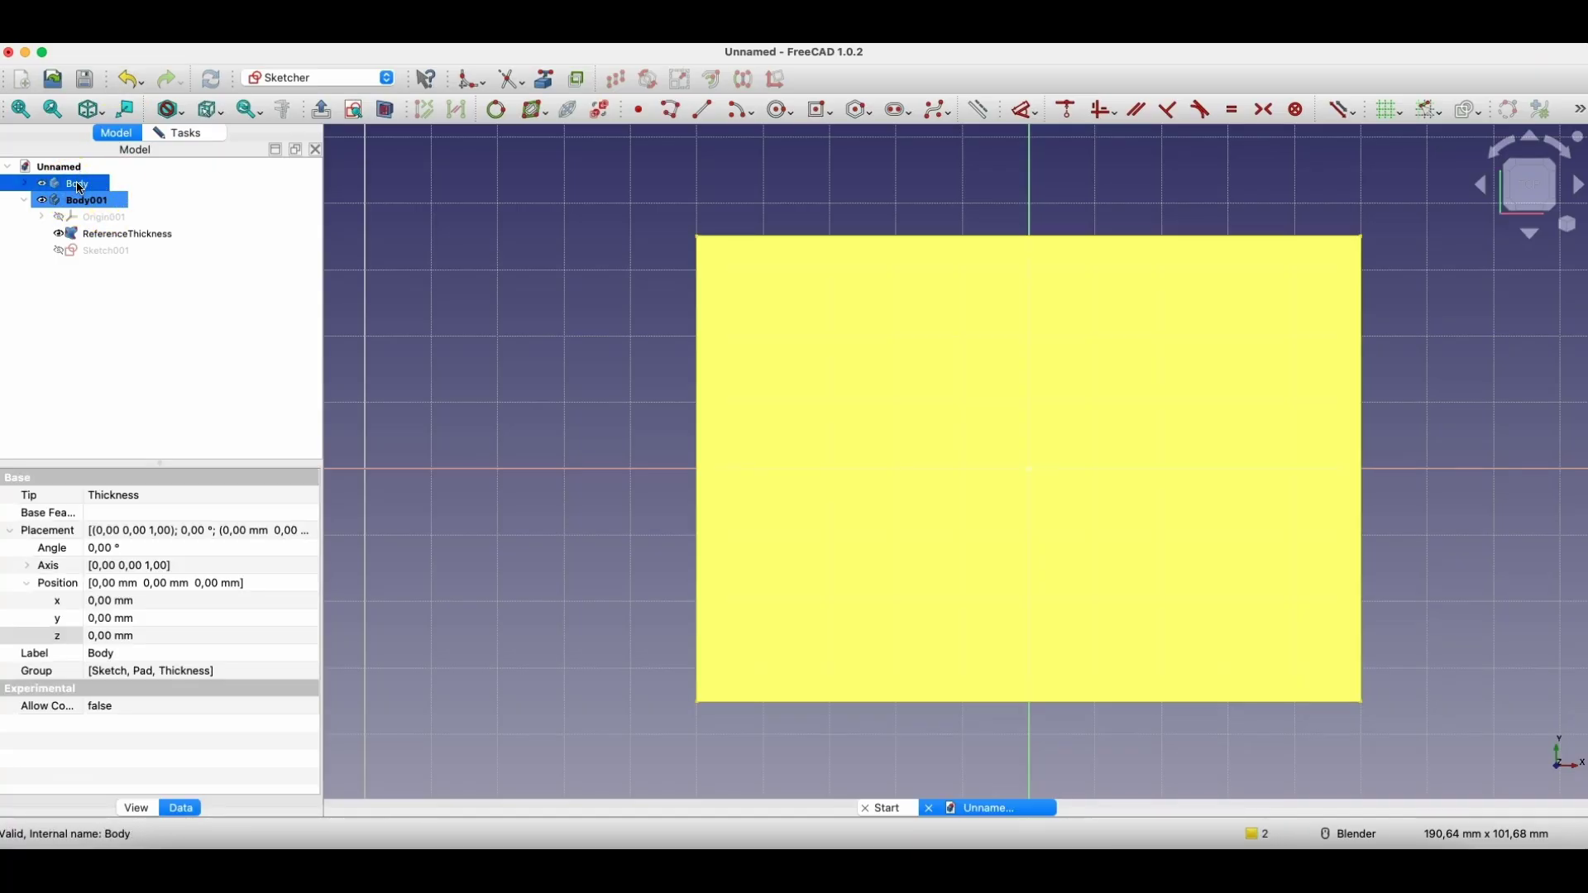
key(space)
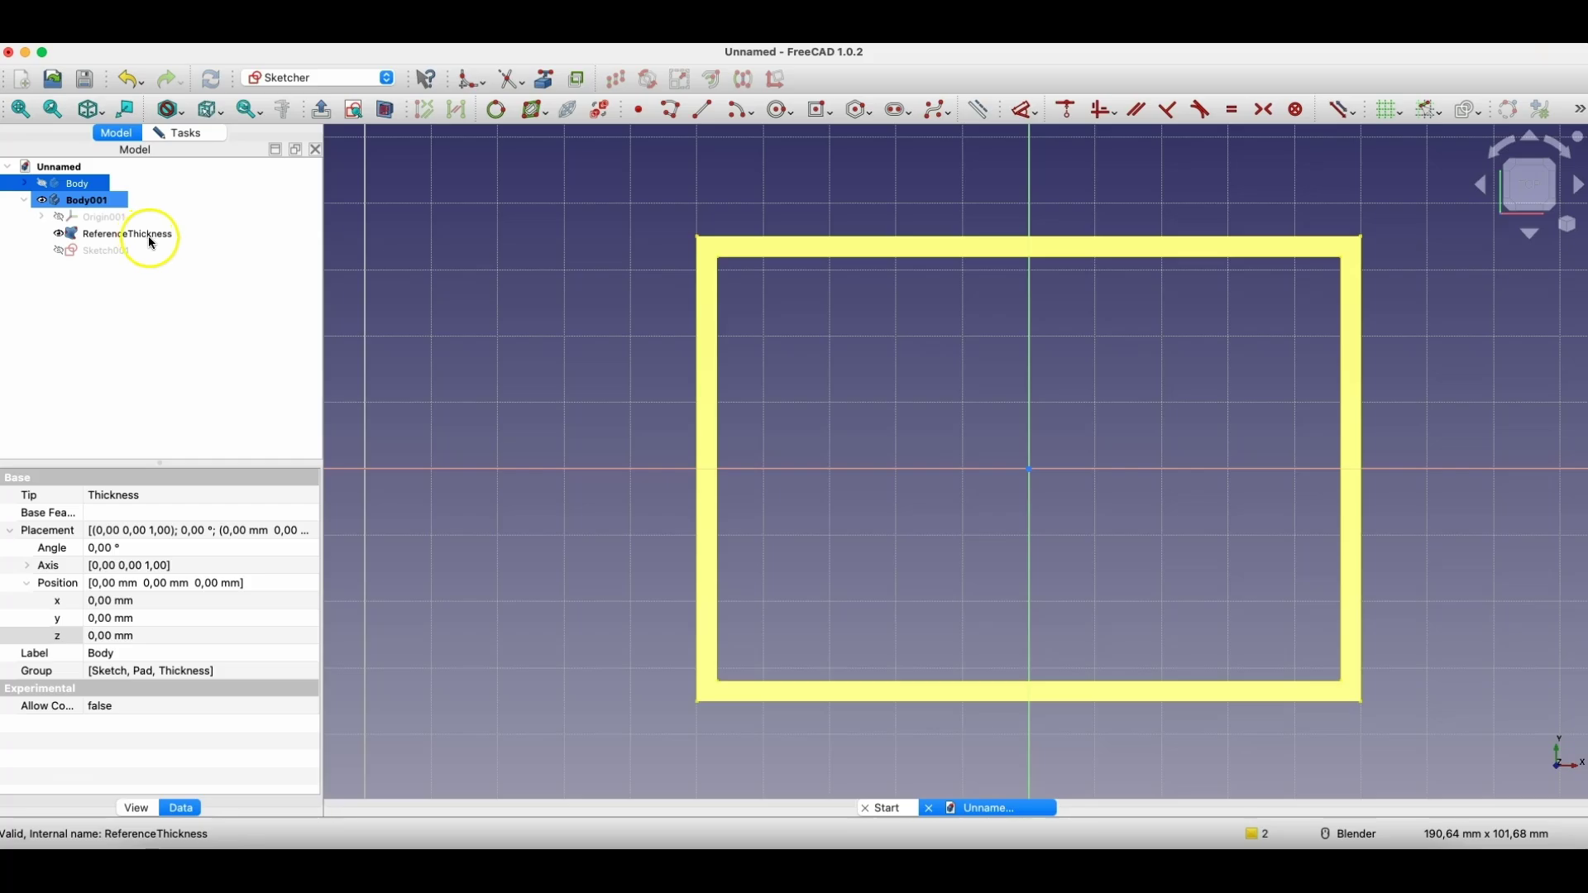
- Link the frame's top and bottom inner edges into the sketch as external geometry
click(197, 134)
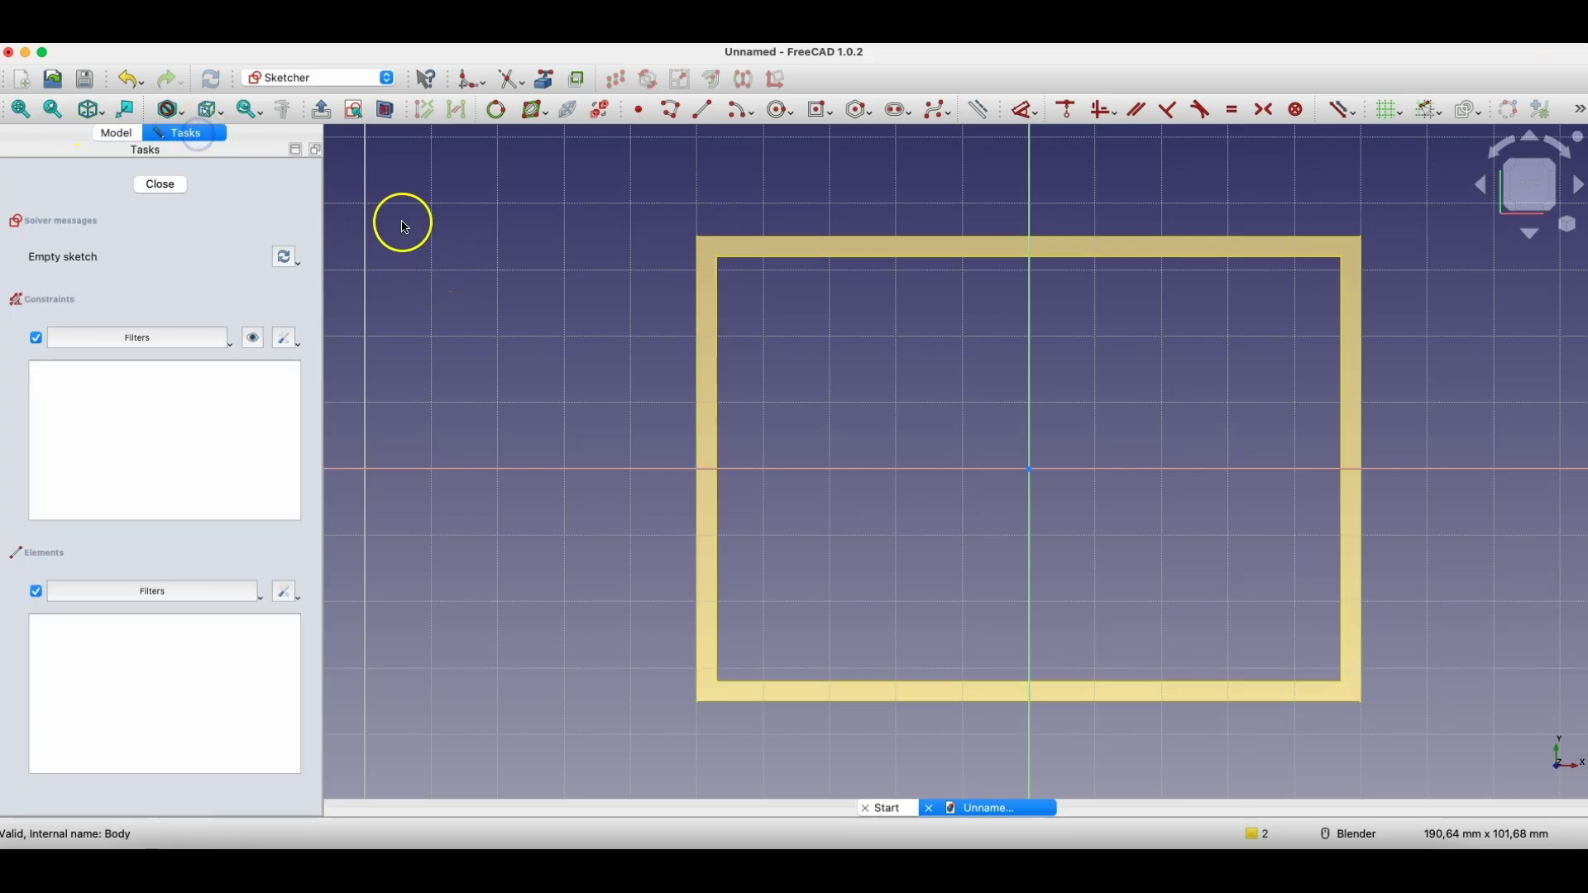
click(547, 82)
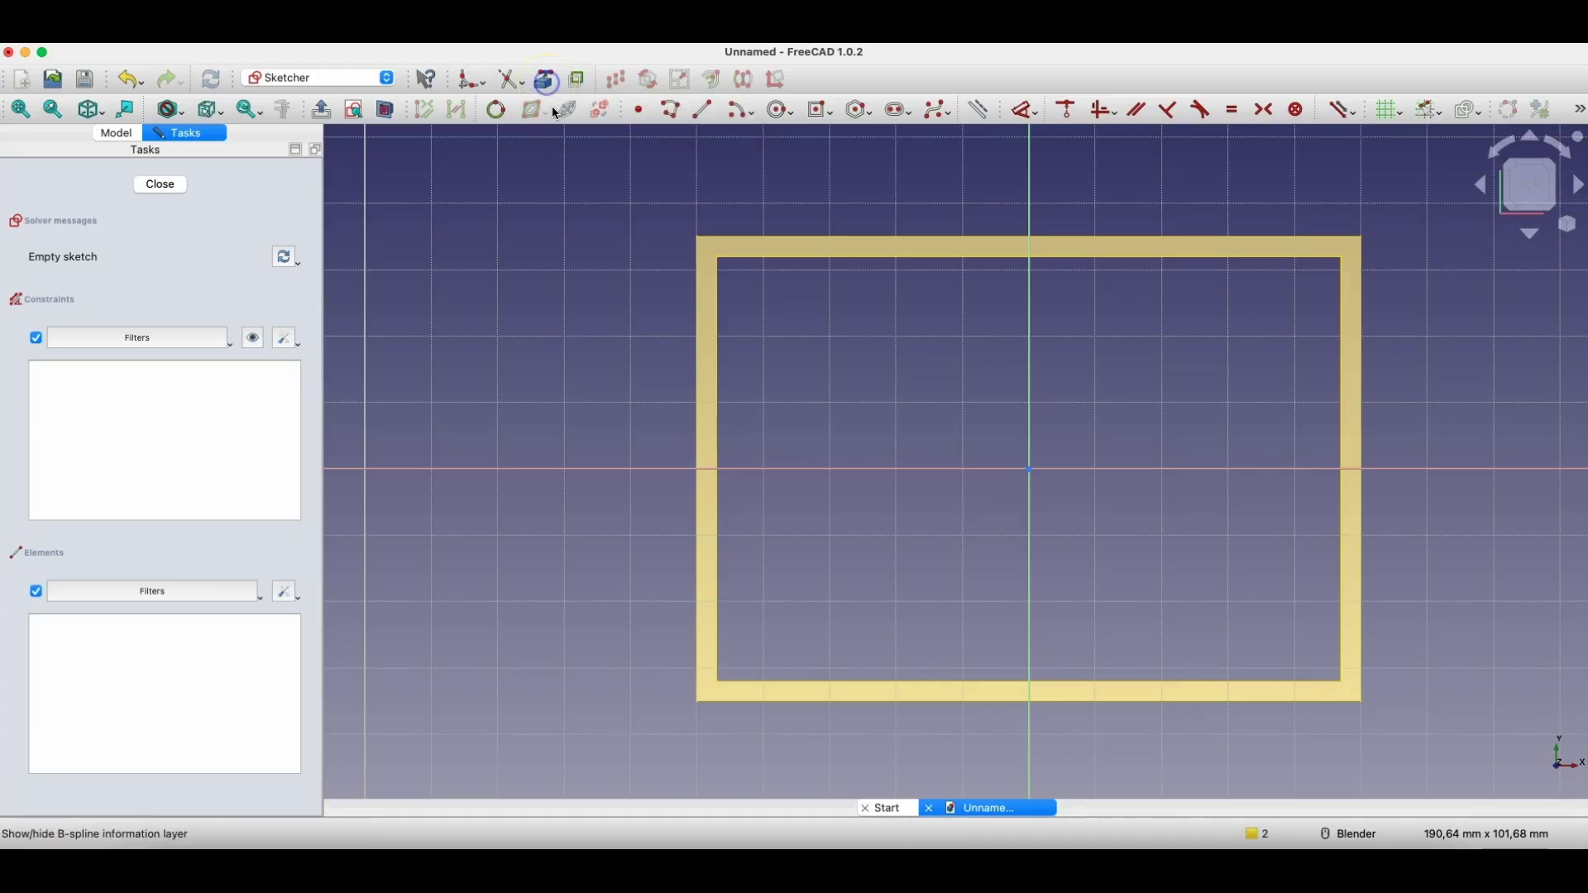
click(850, 258)
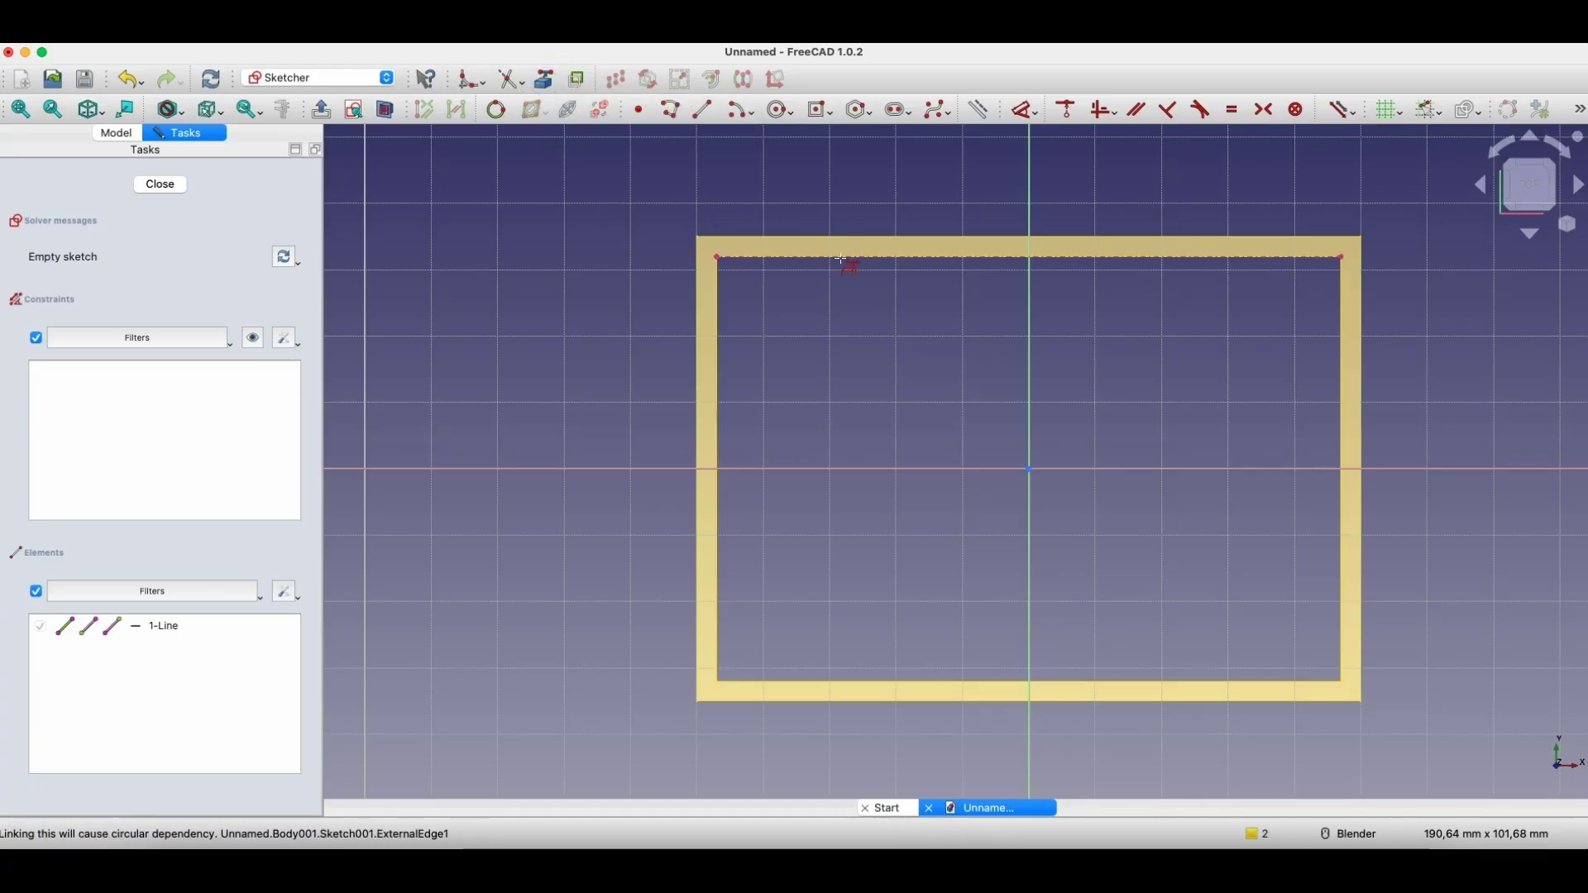
click(941, 676)
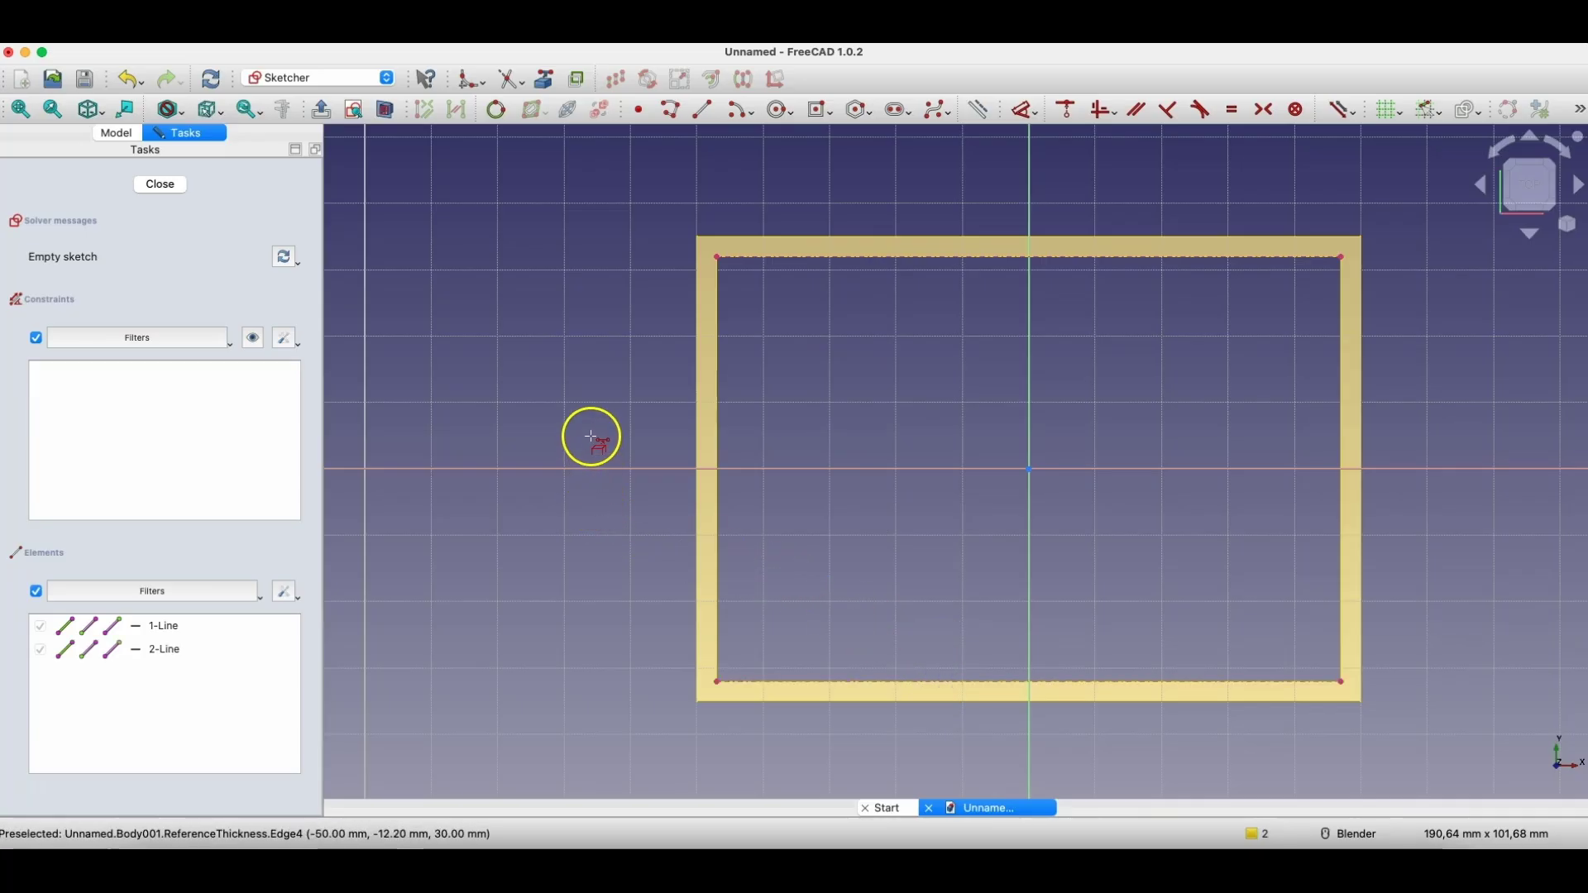
- Draw a corner-to-corner rectangle just inside the rim frame
click(825, 117)
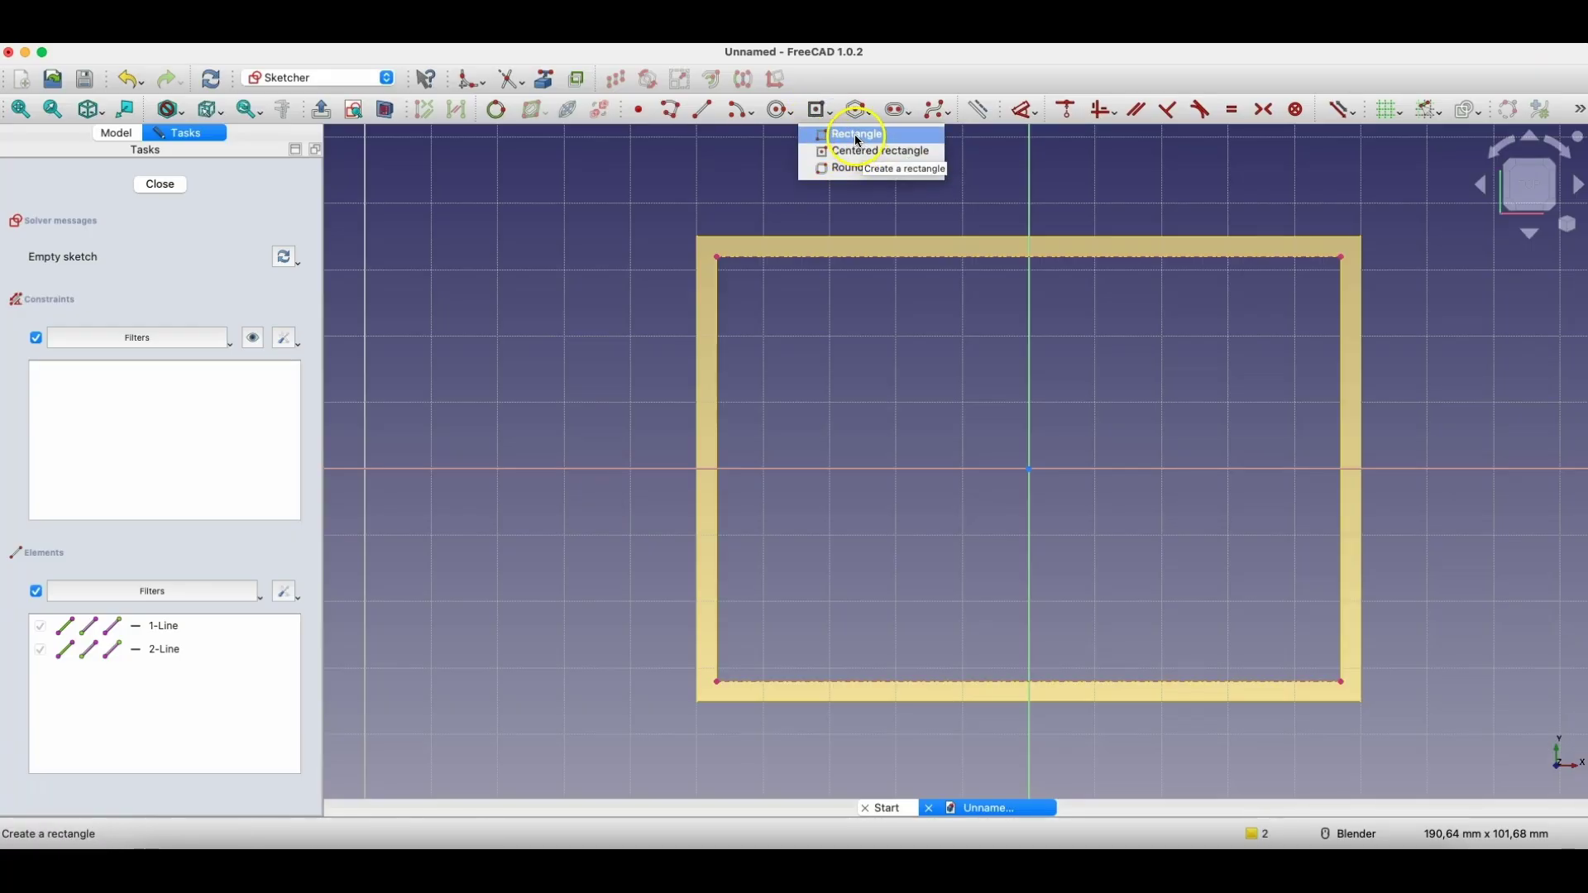
click(850, 135)
click(746, 282)
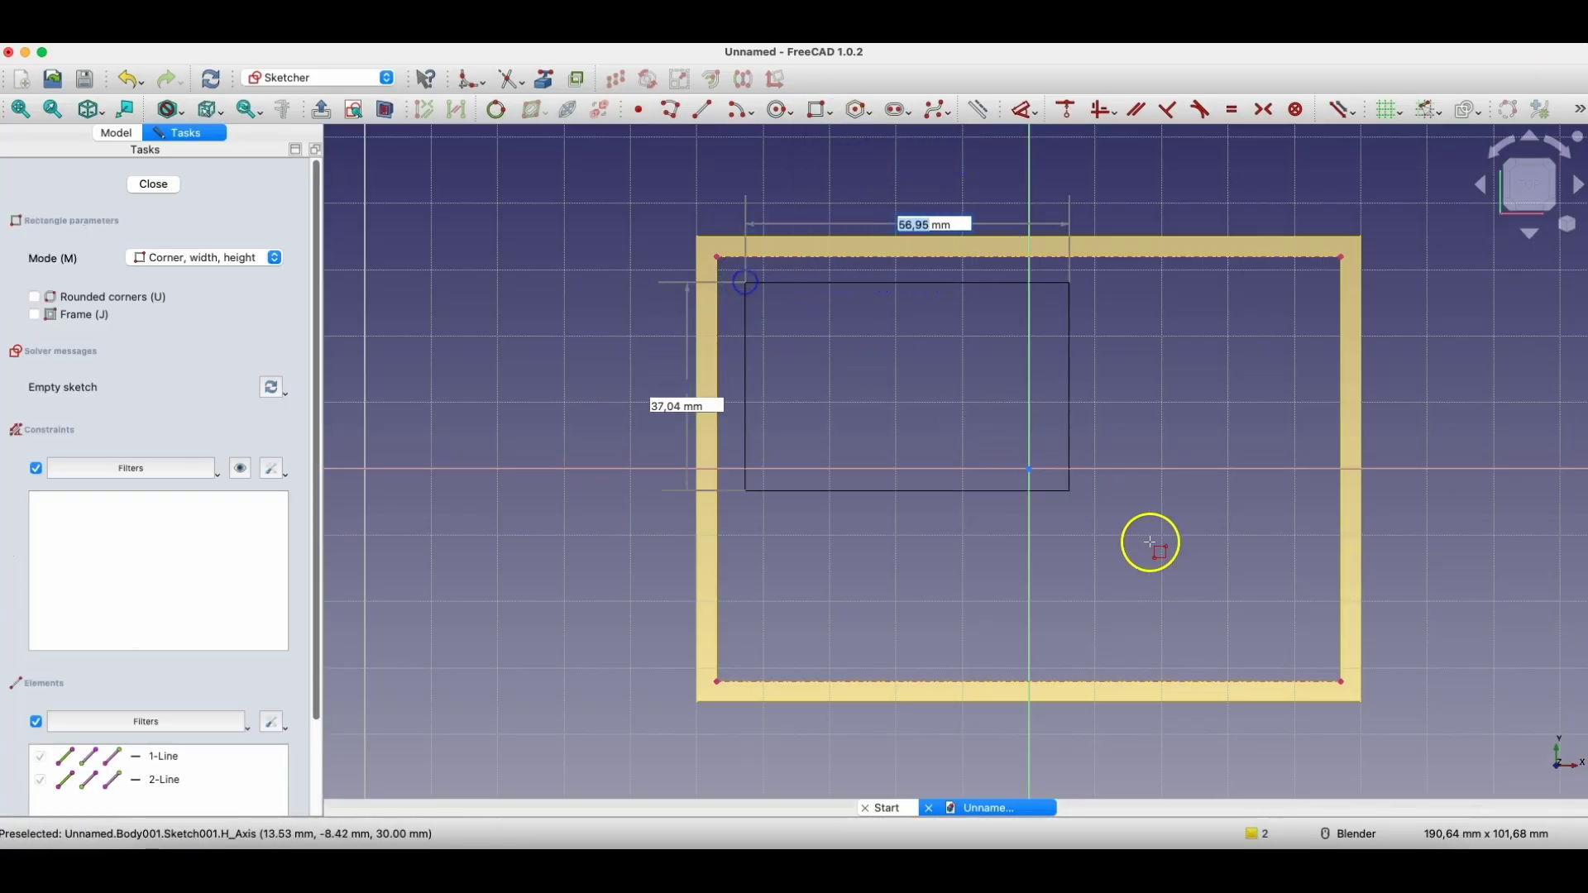
click(1298, 651)
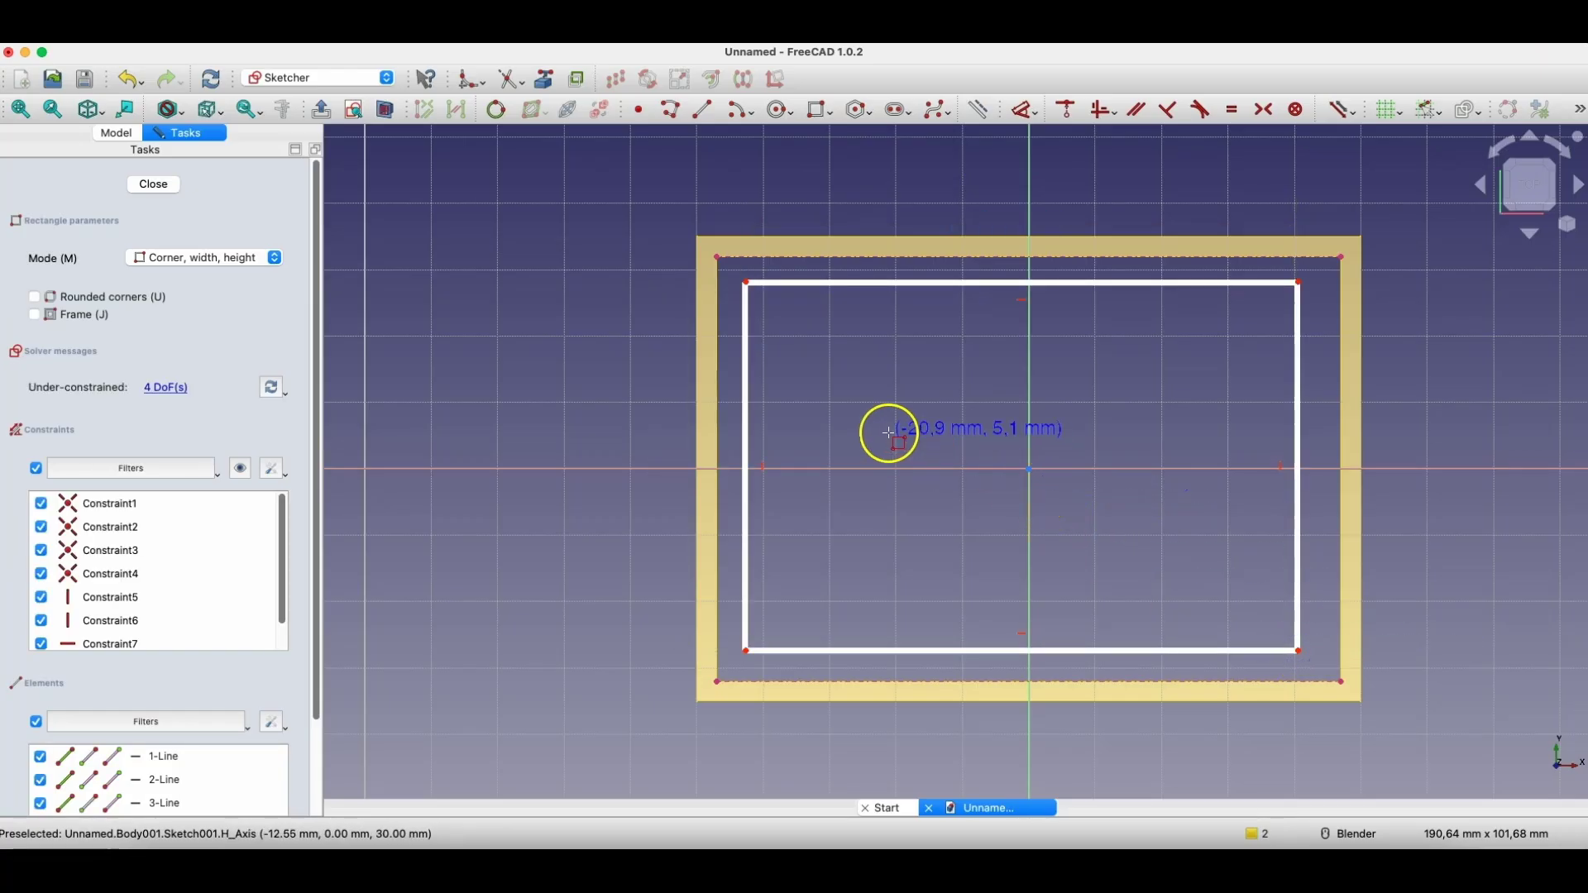
right_click(869, 406)
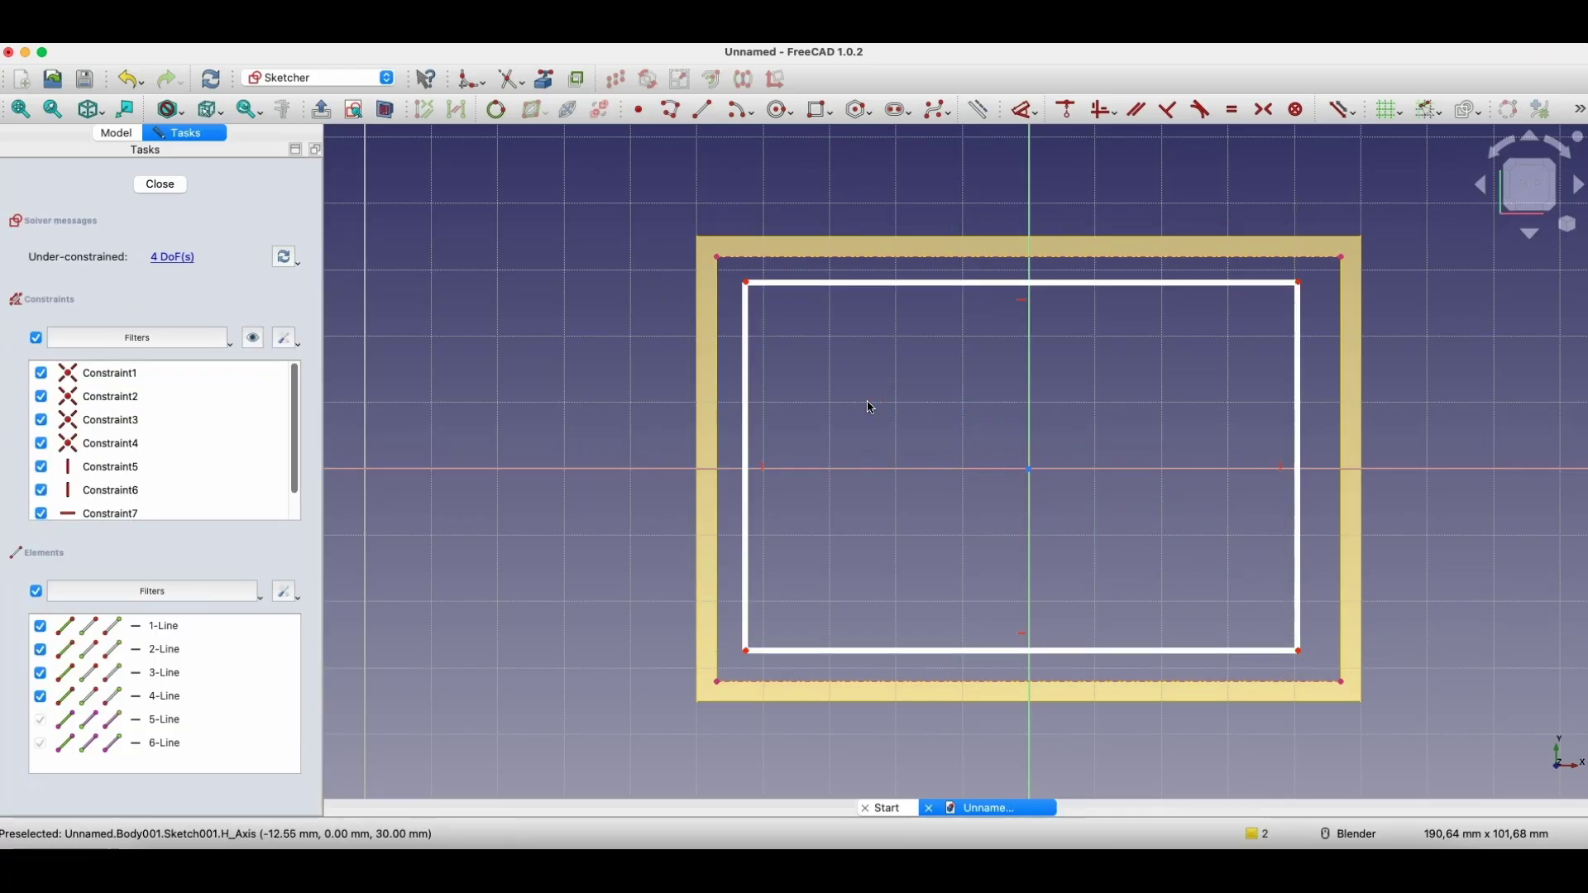
- Constrain the rectangle's top-left corner 1 mm from the frame horizontally and vertically
click(747, 284)
click(717, 257)
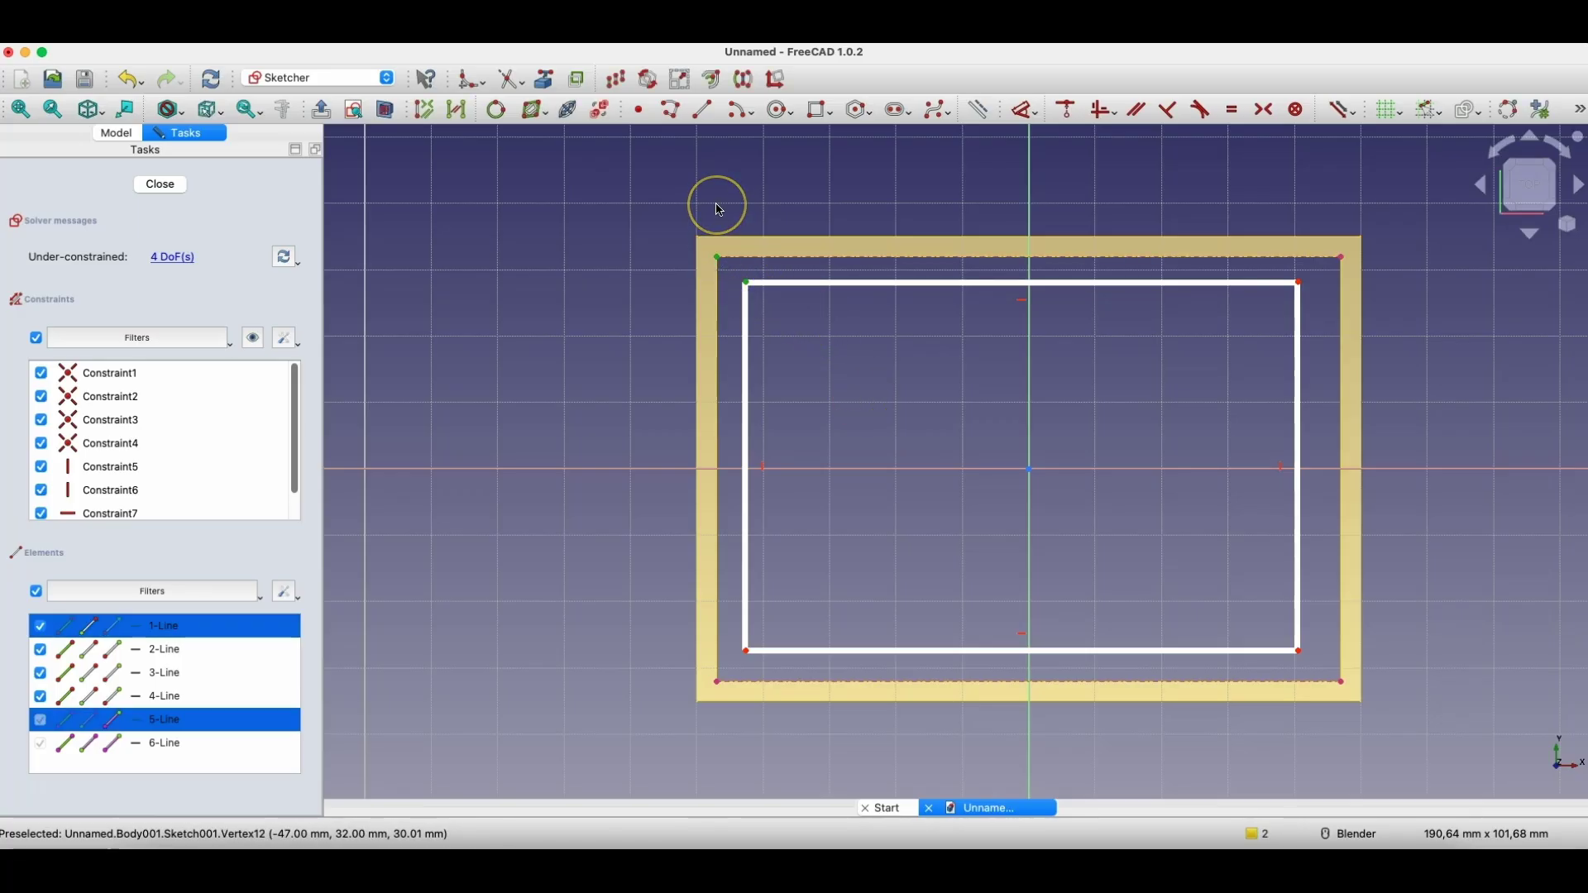
key(d)
click(736, 185)
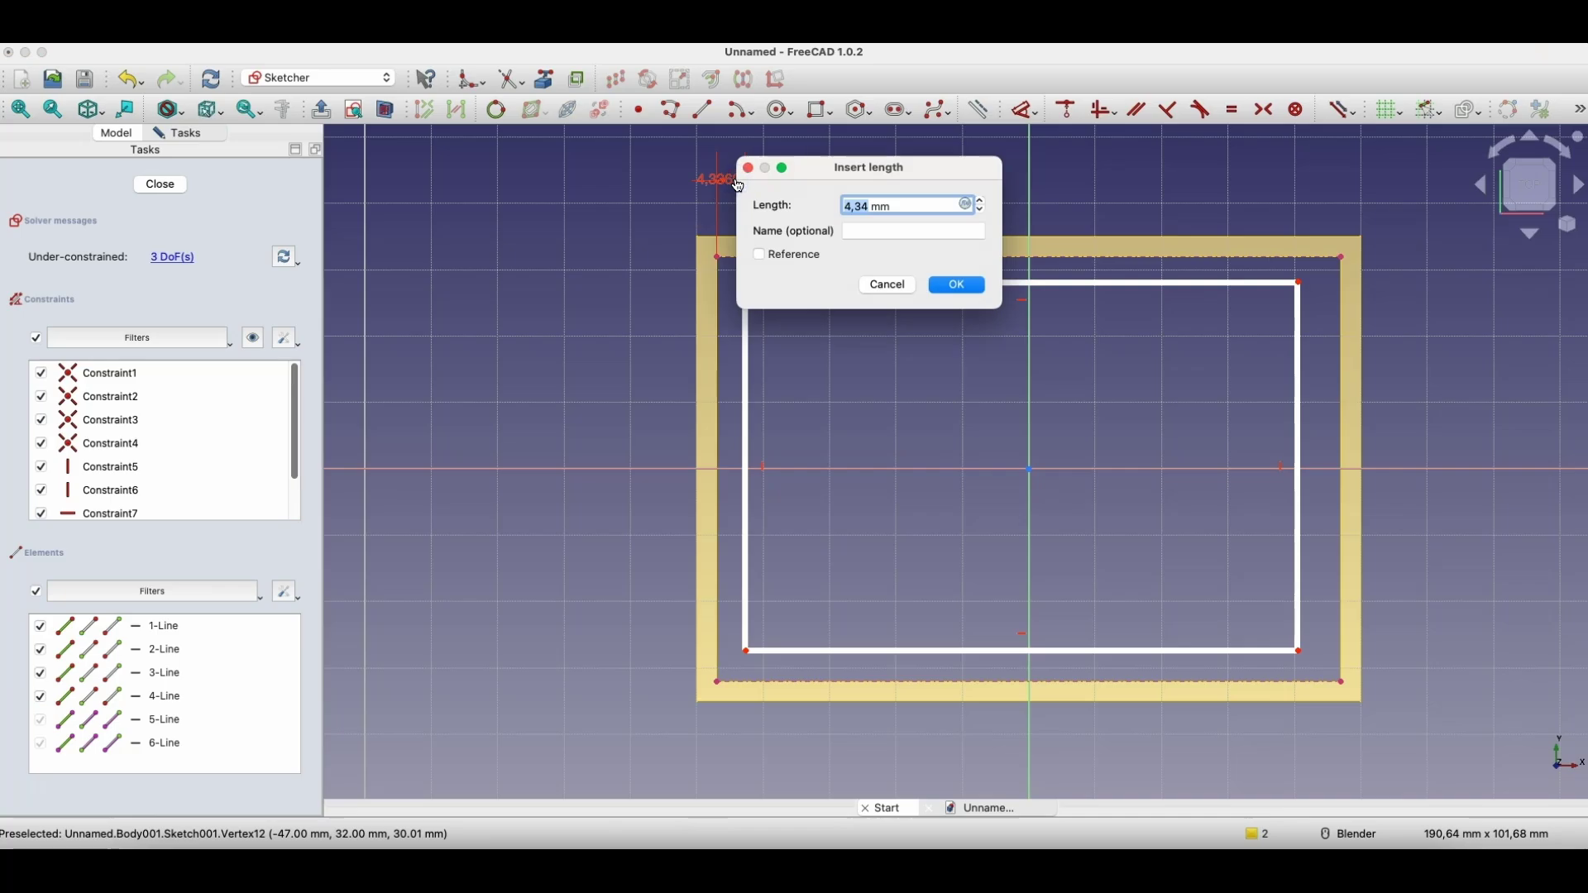
text(1)
key(Return)
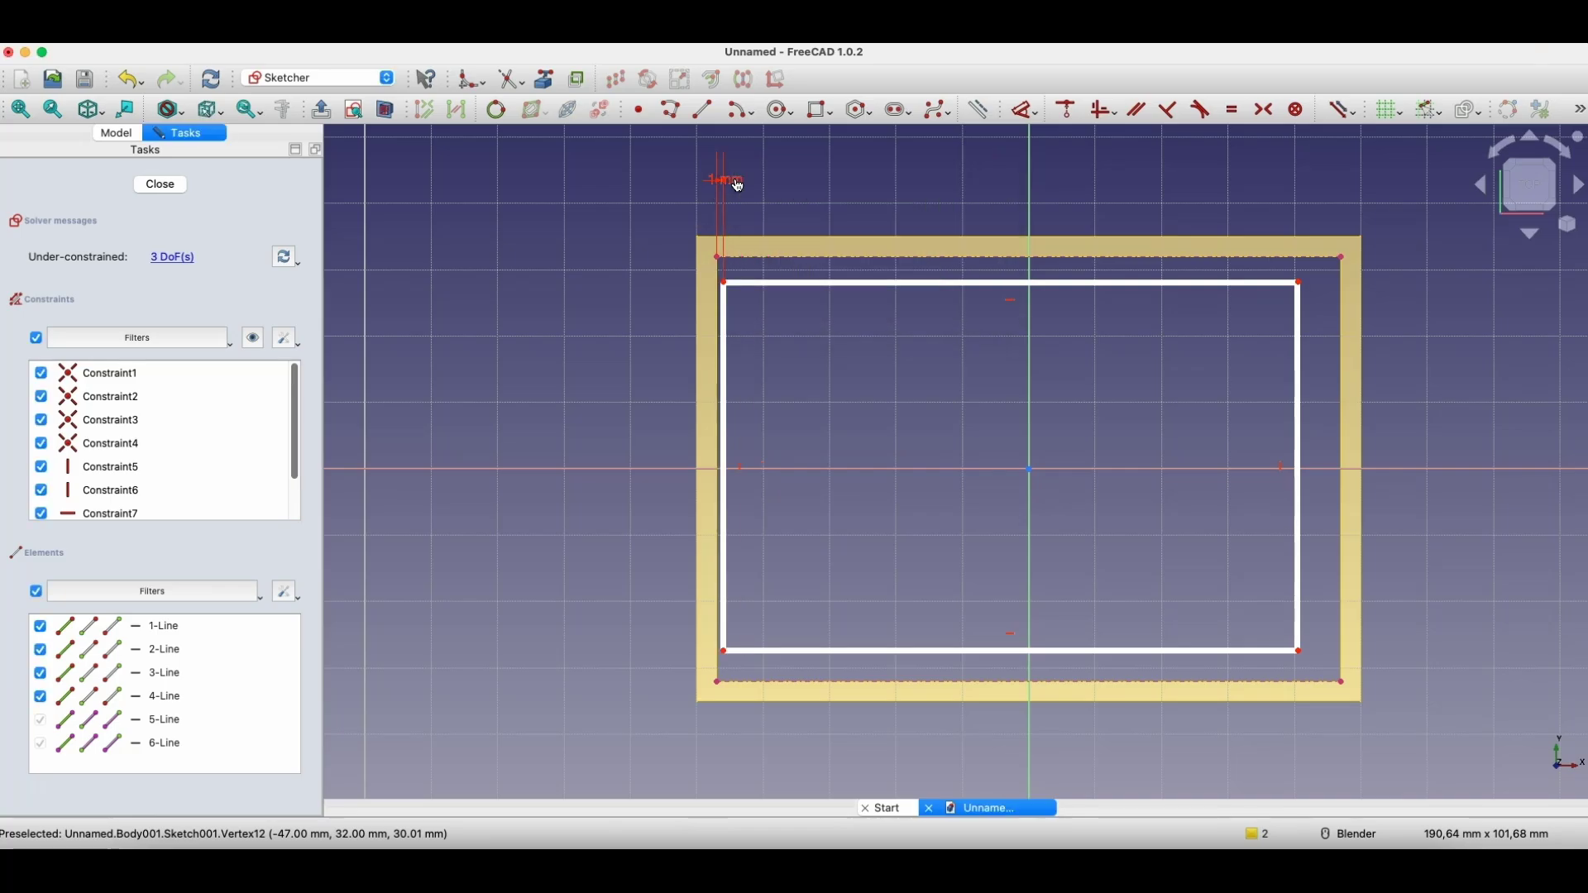
scroll(726, 262, up, 1)
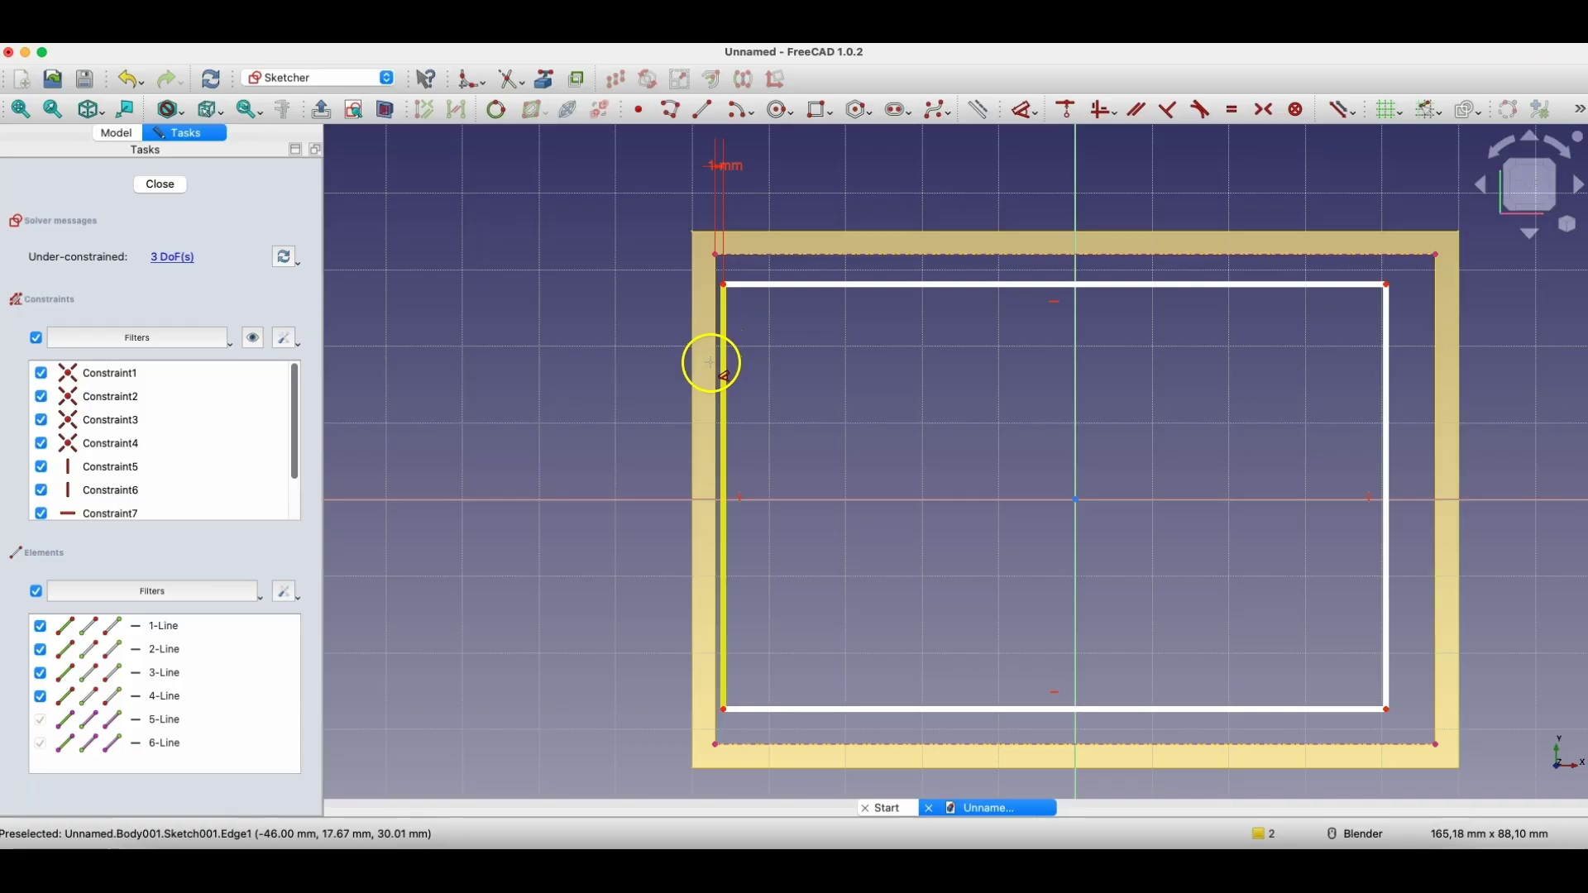
click(724, 283)
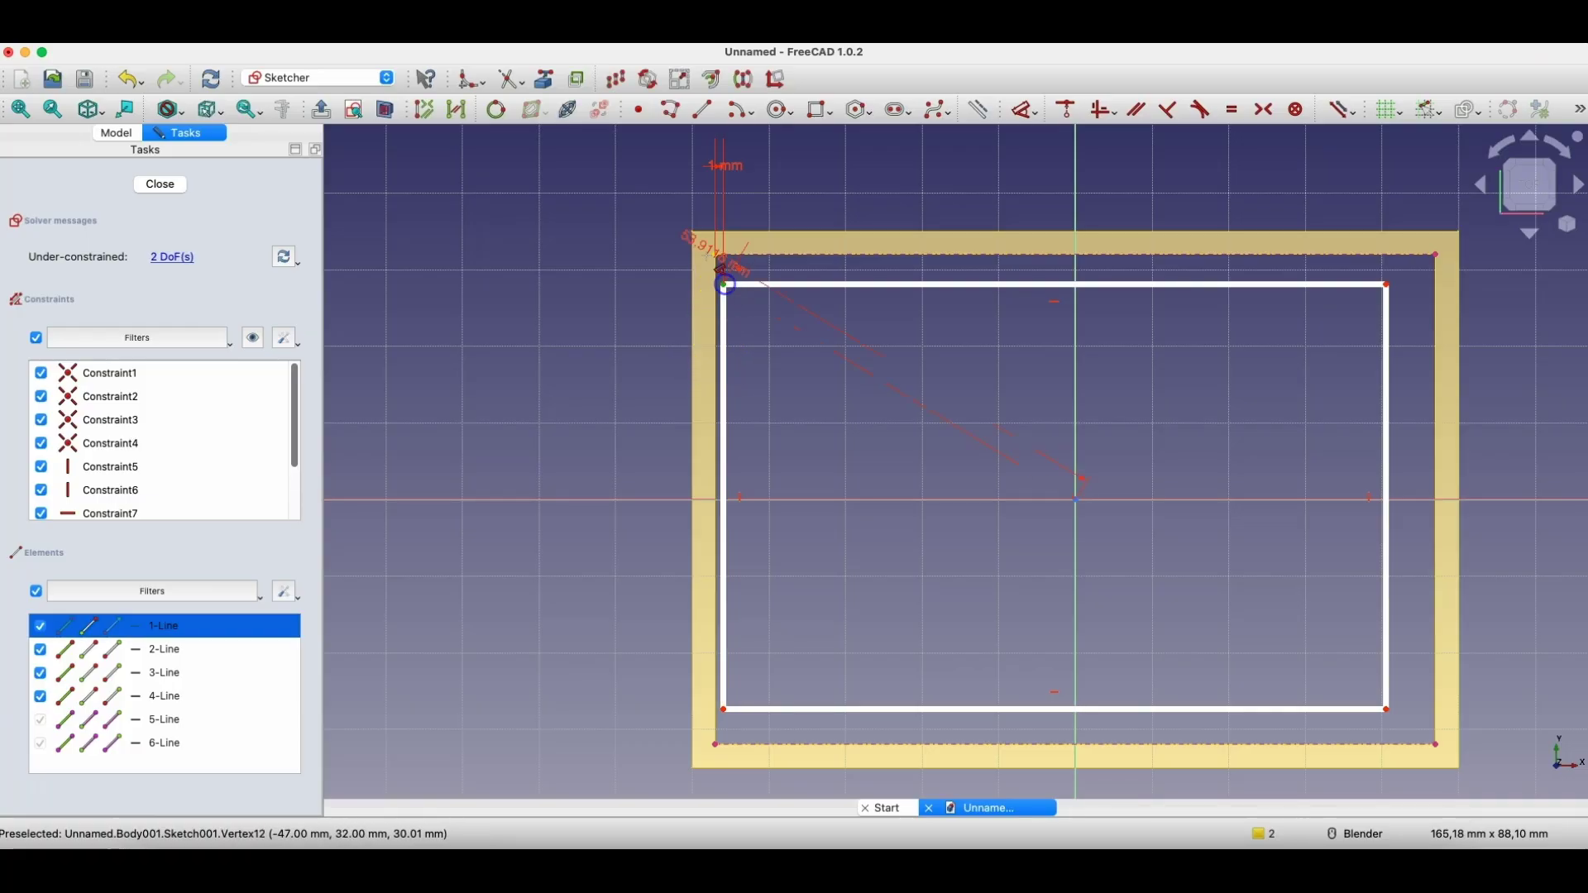
click(613, 240)
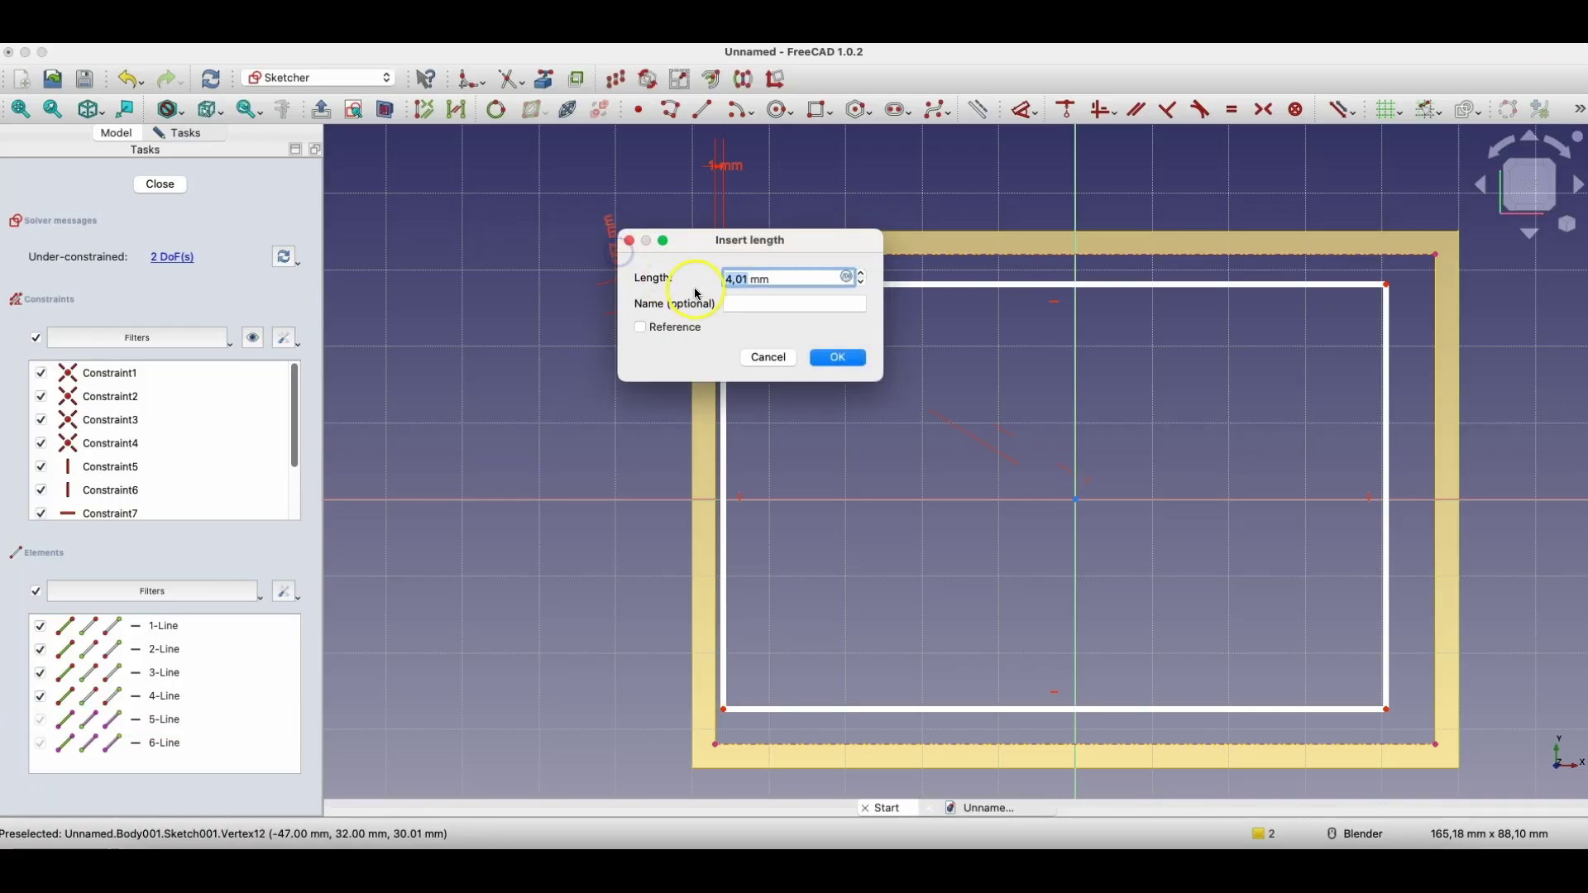
click(786, 359)
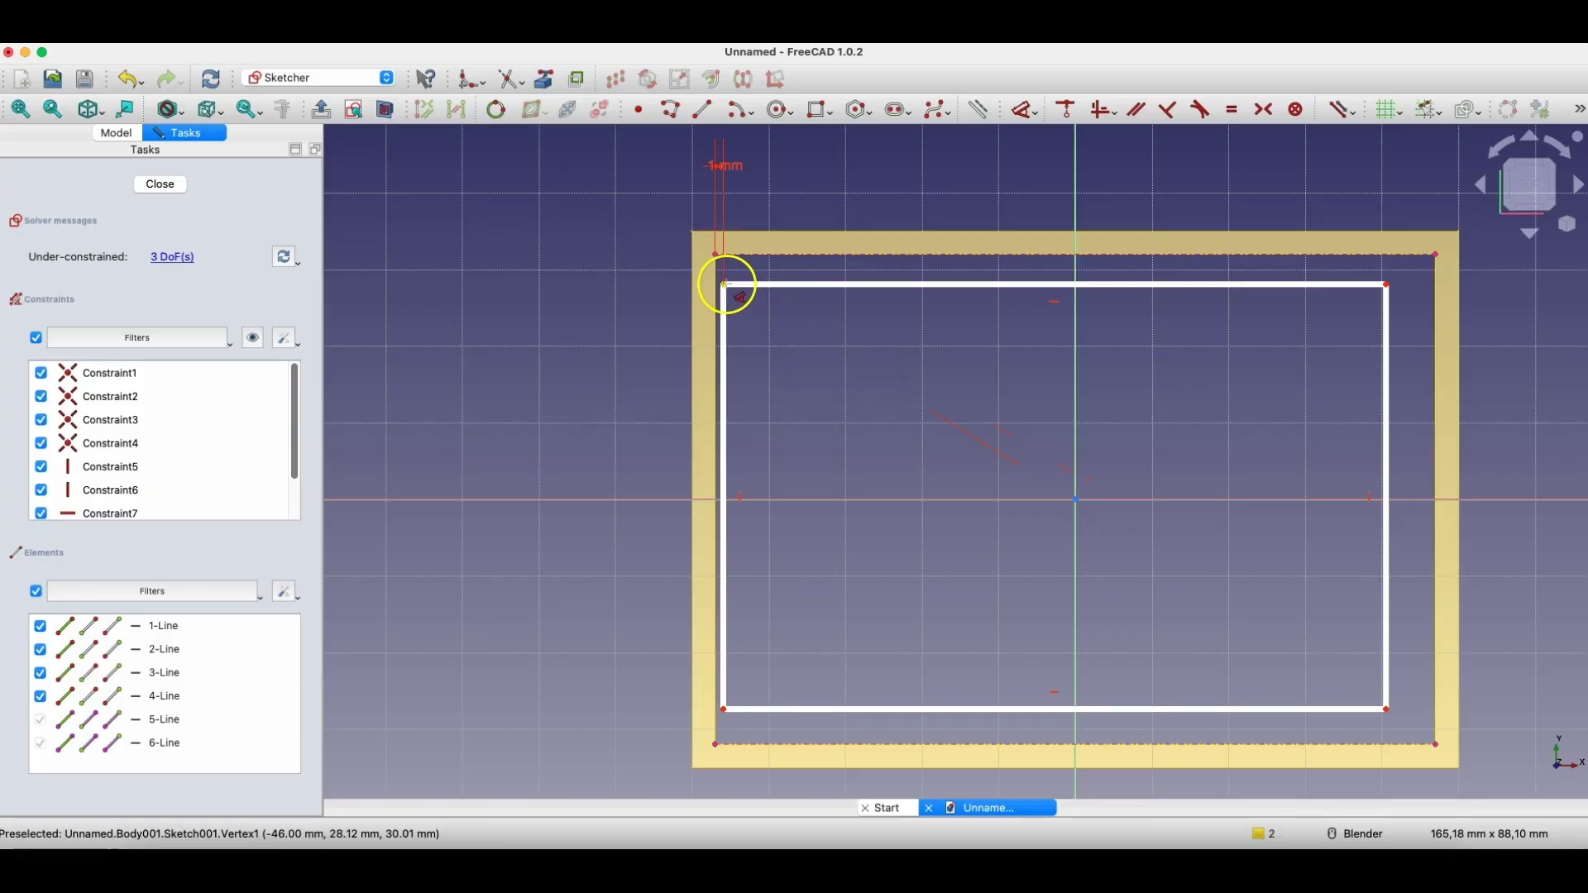
click(716, 254)
click(659, 267)
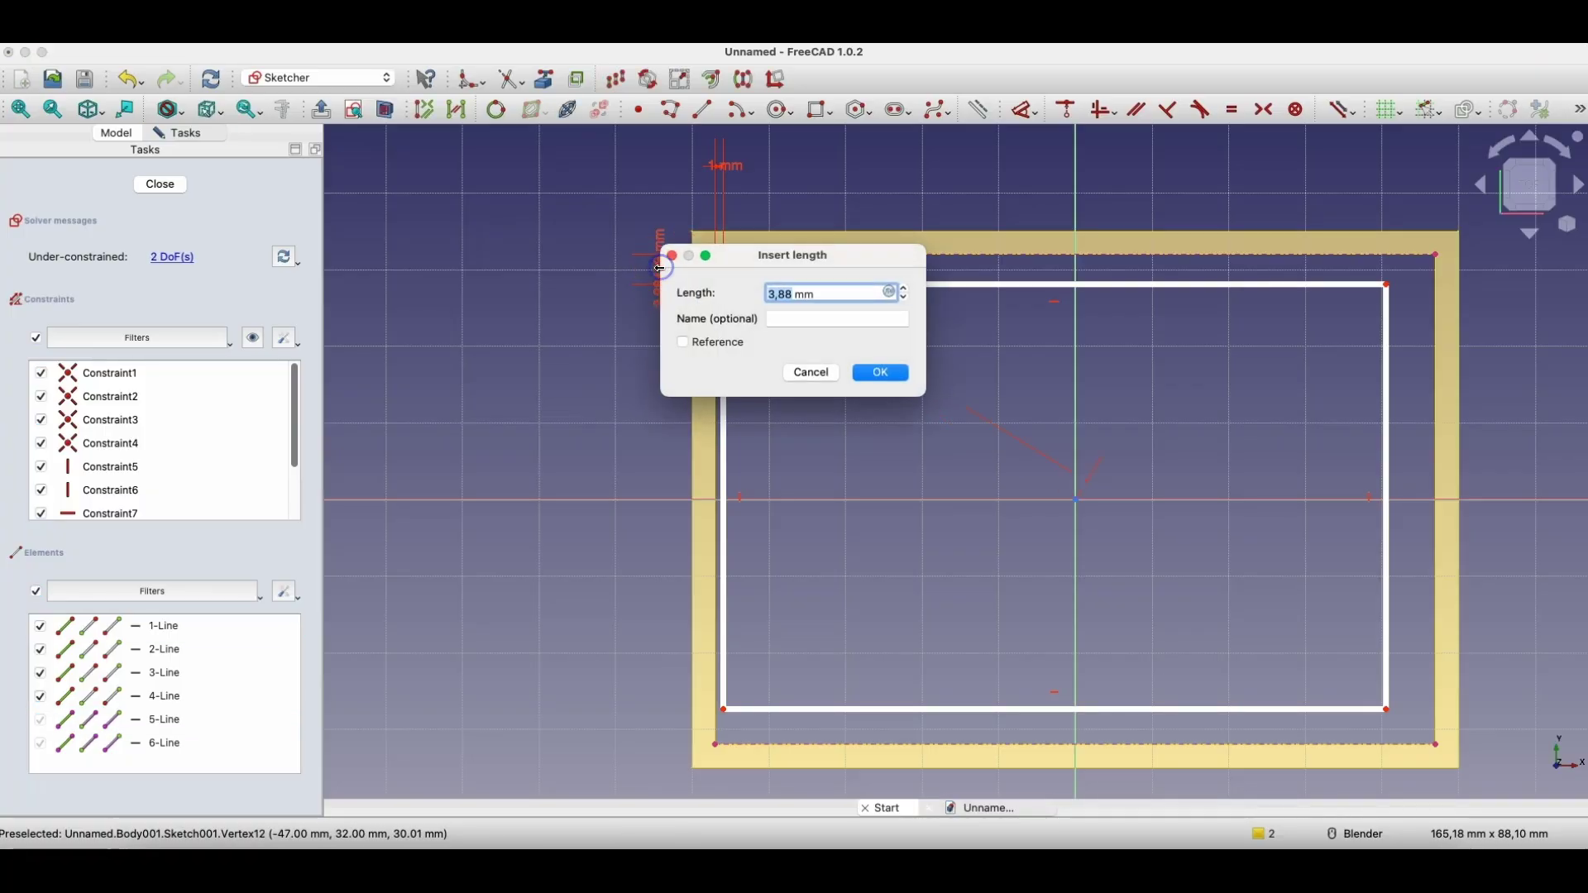
key(Return)
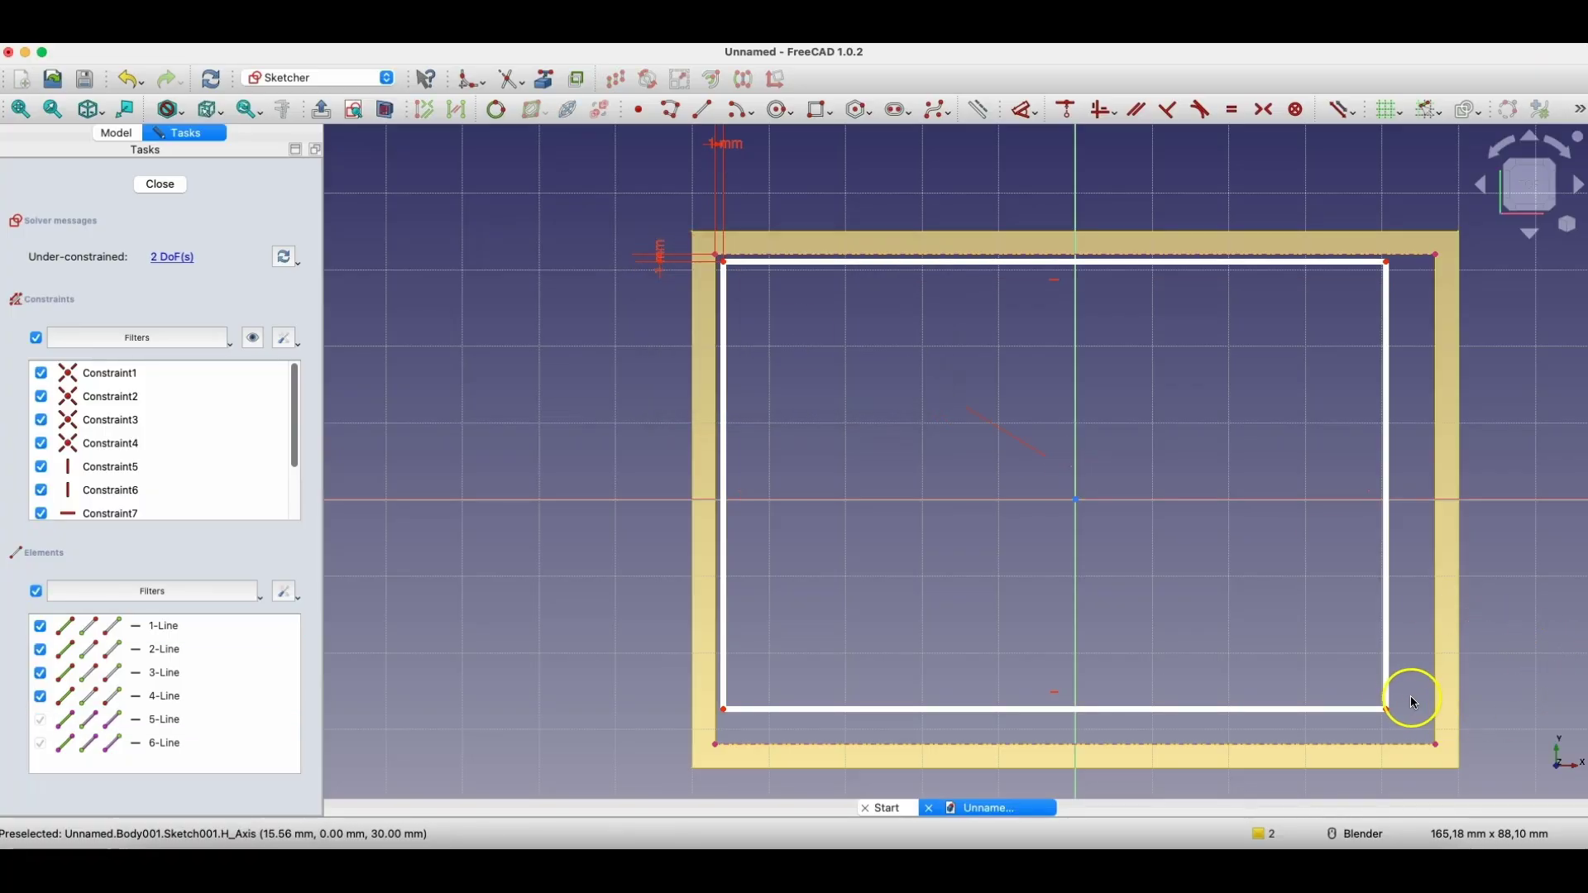
- Constrain the bottom-right corner 1 mm from the frame on the bottom and right sides
click(1386, 709)
click(1436, 745)
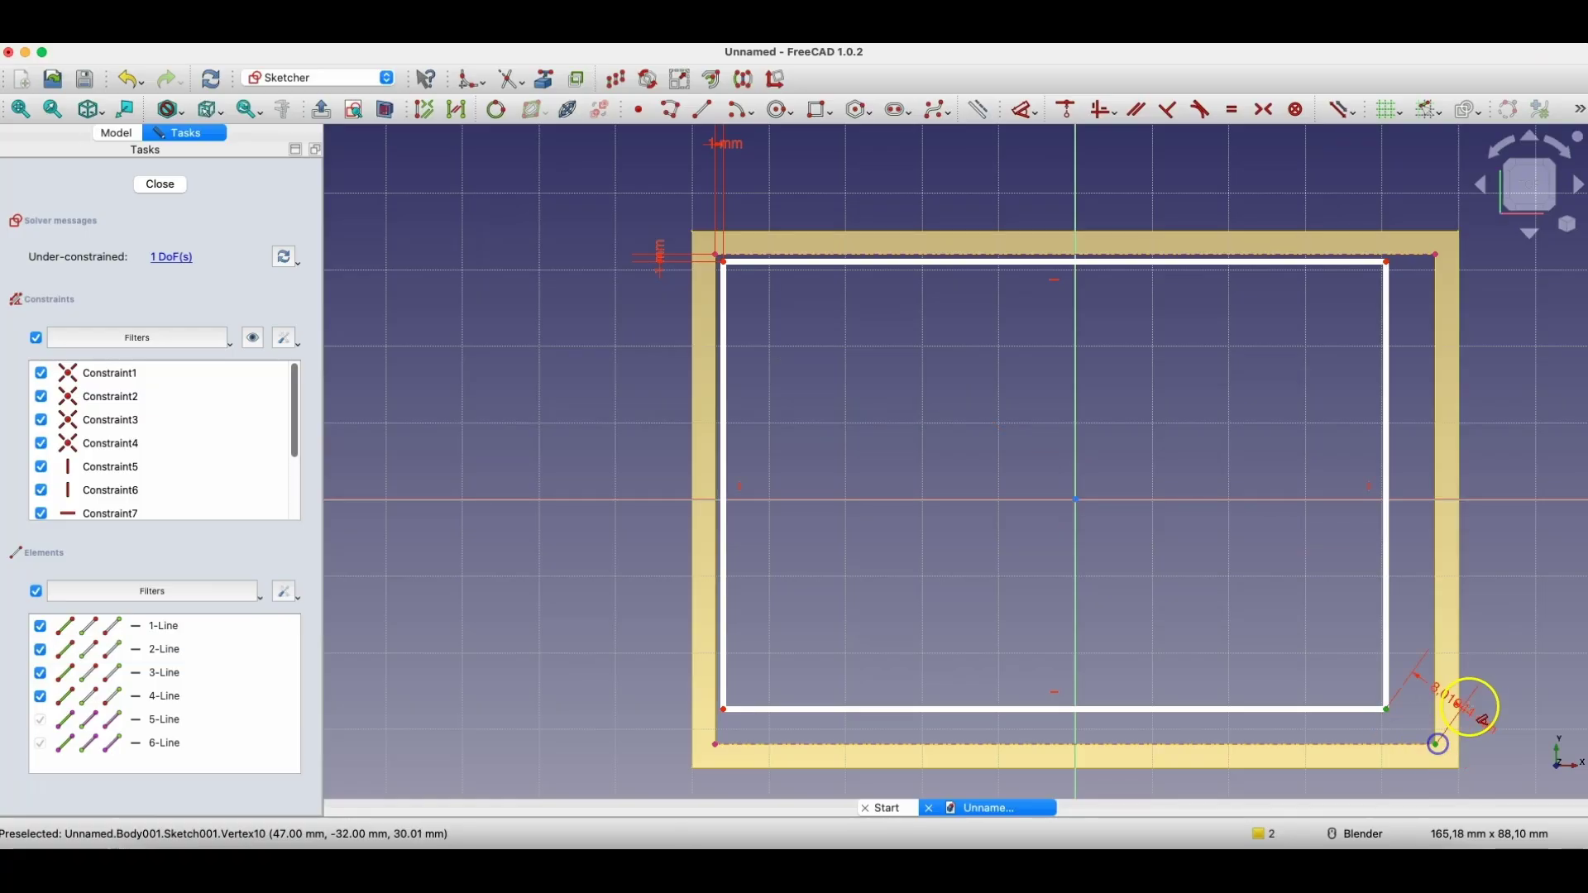
click(1493, 749)
text(1)
key(Return)
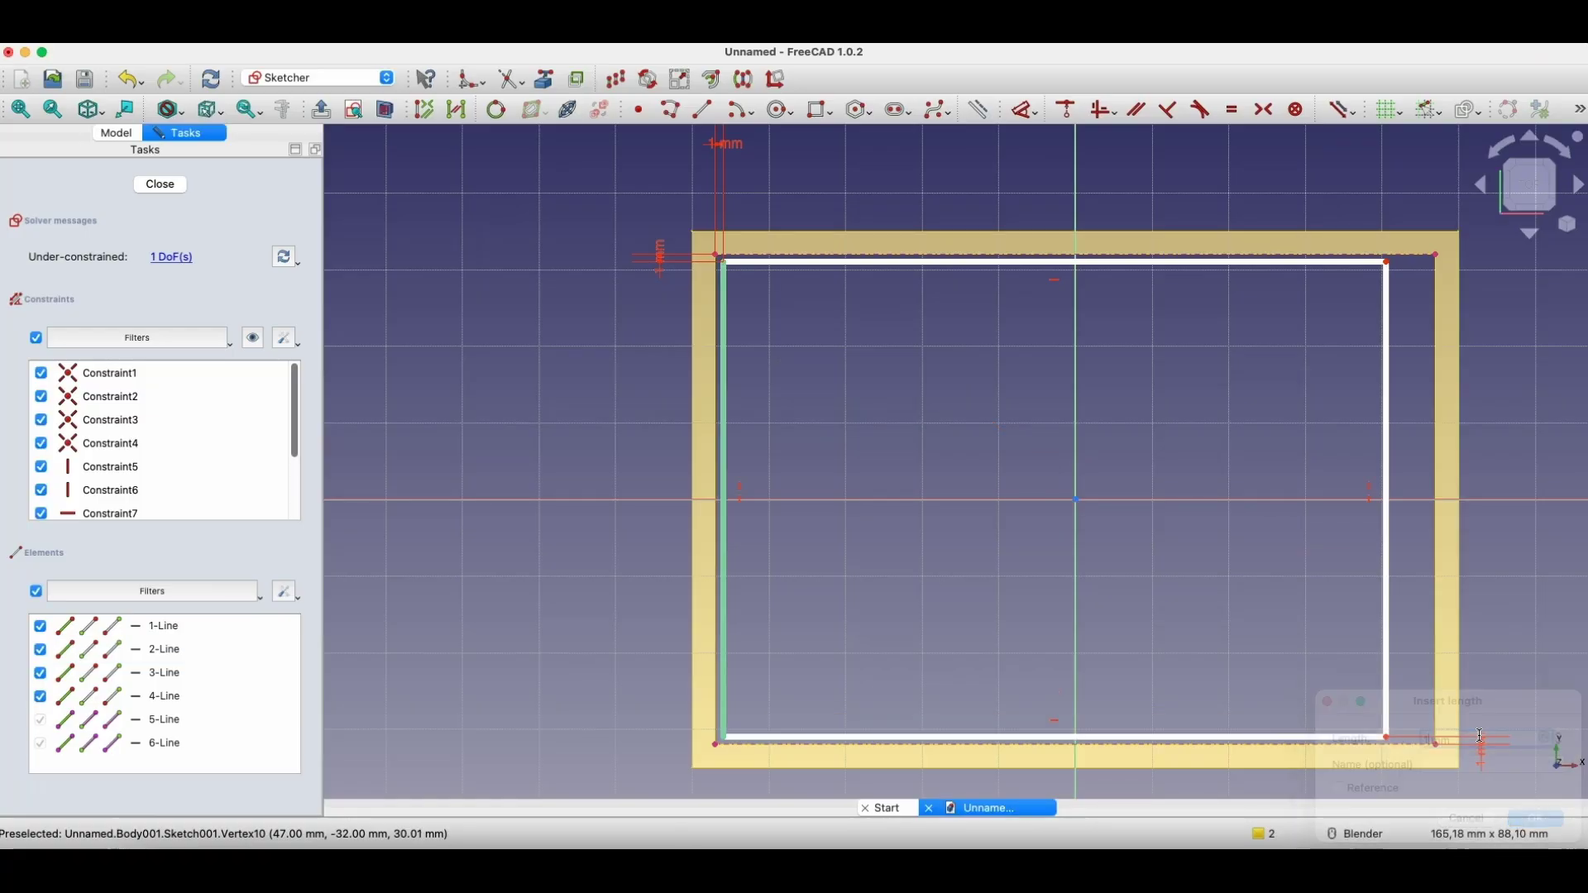
click(1387, 738)
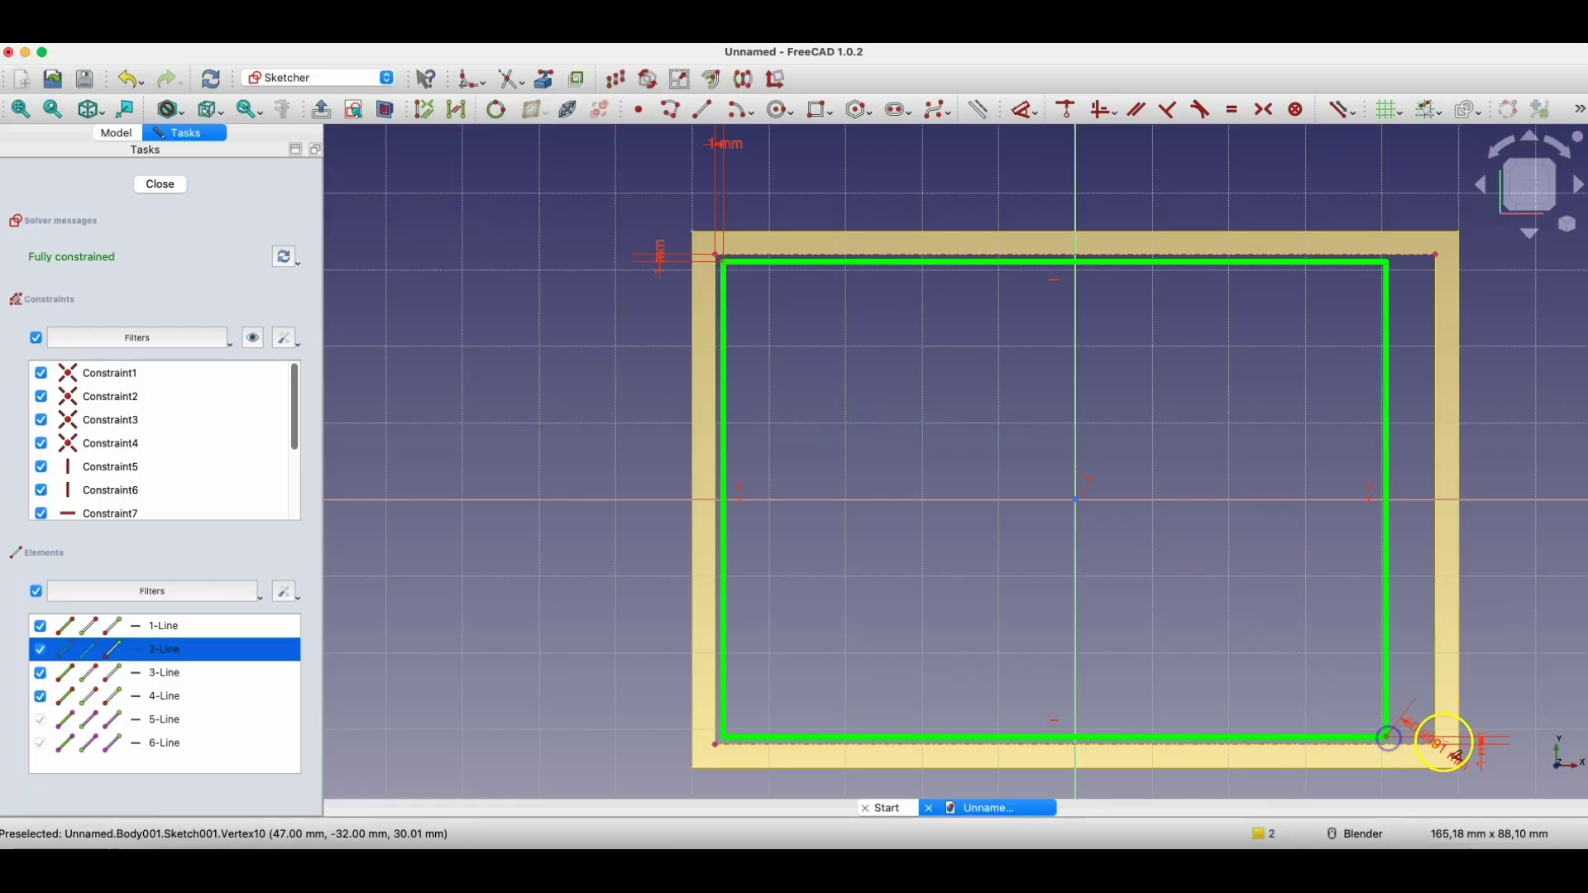
click(1419, 787)
text(1)
key(Return)
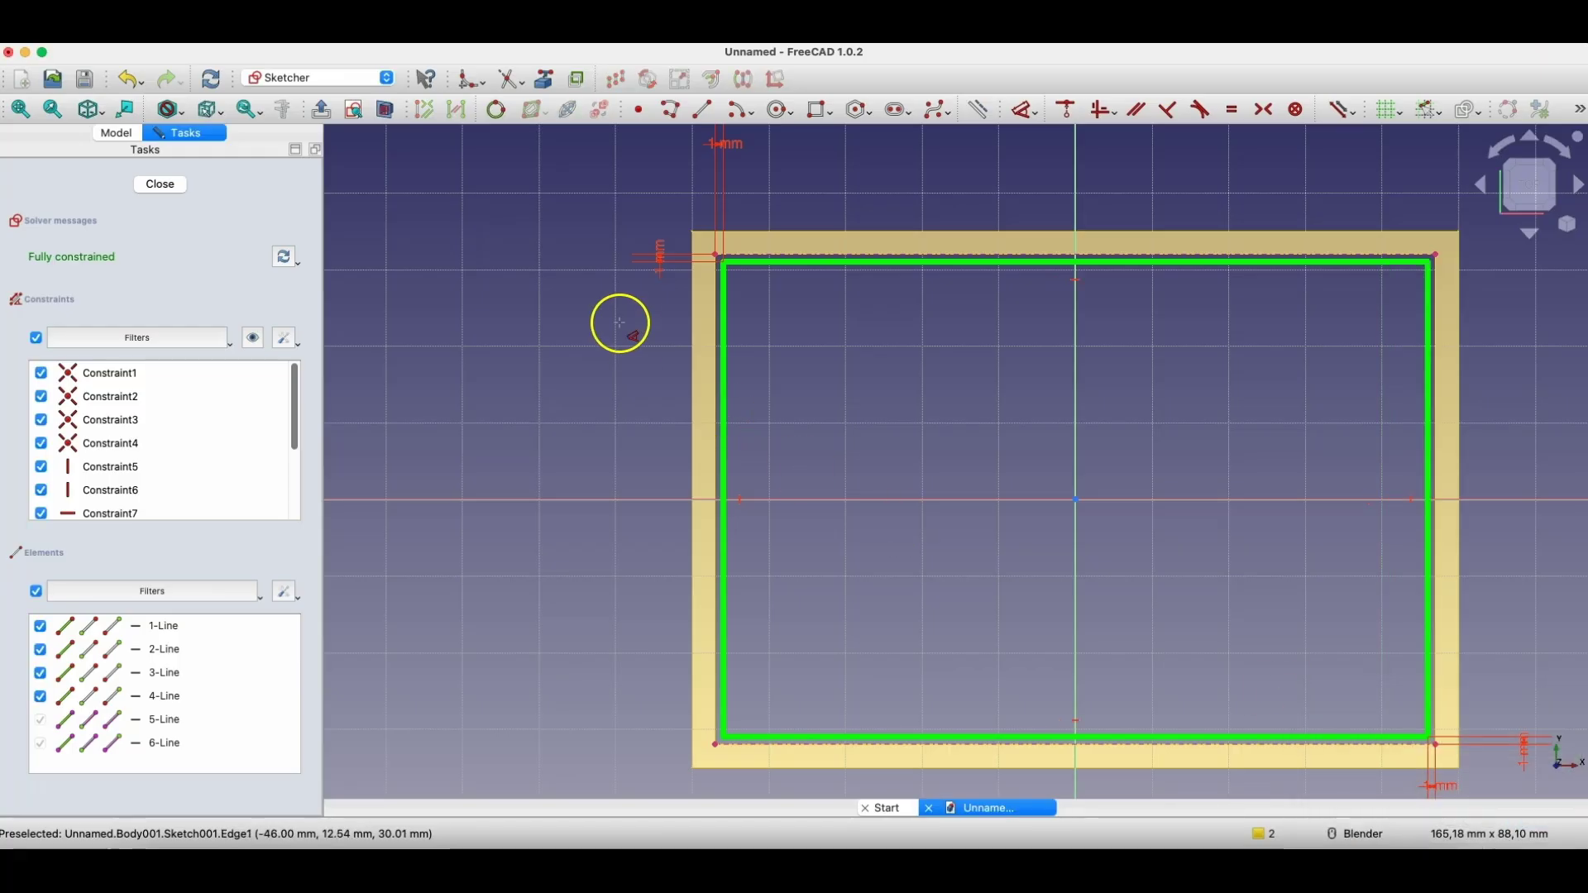
- Pad Sketch001 reversed 3 mm downward into Pad001, then select the ReferenceThickness geometry
click(160, 183)
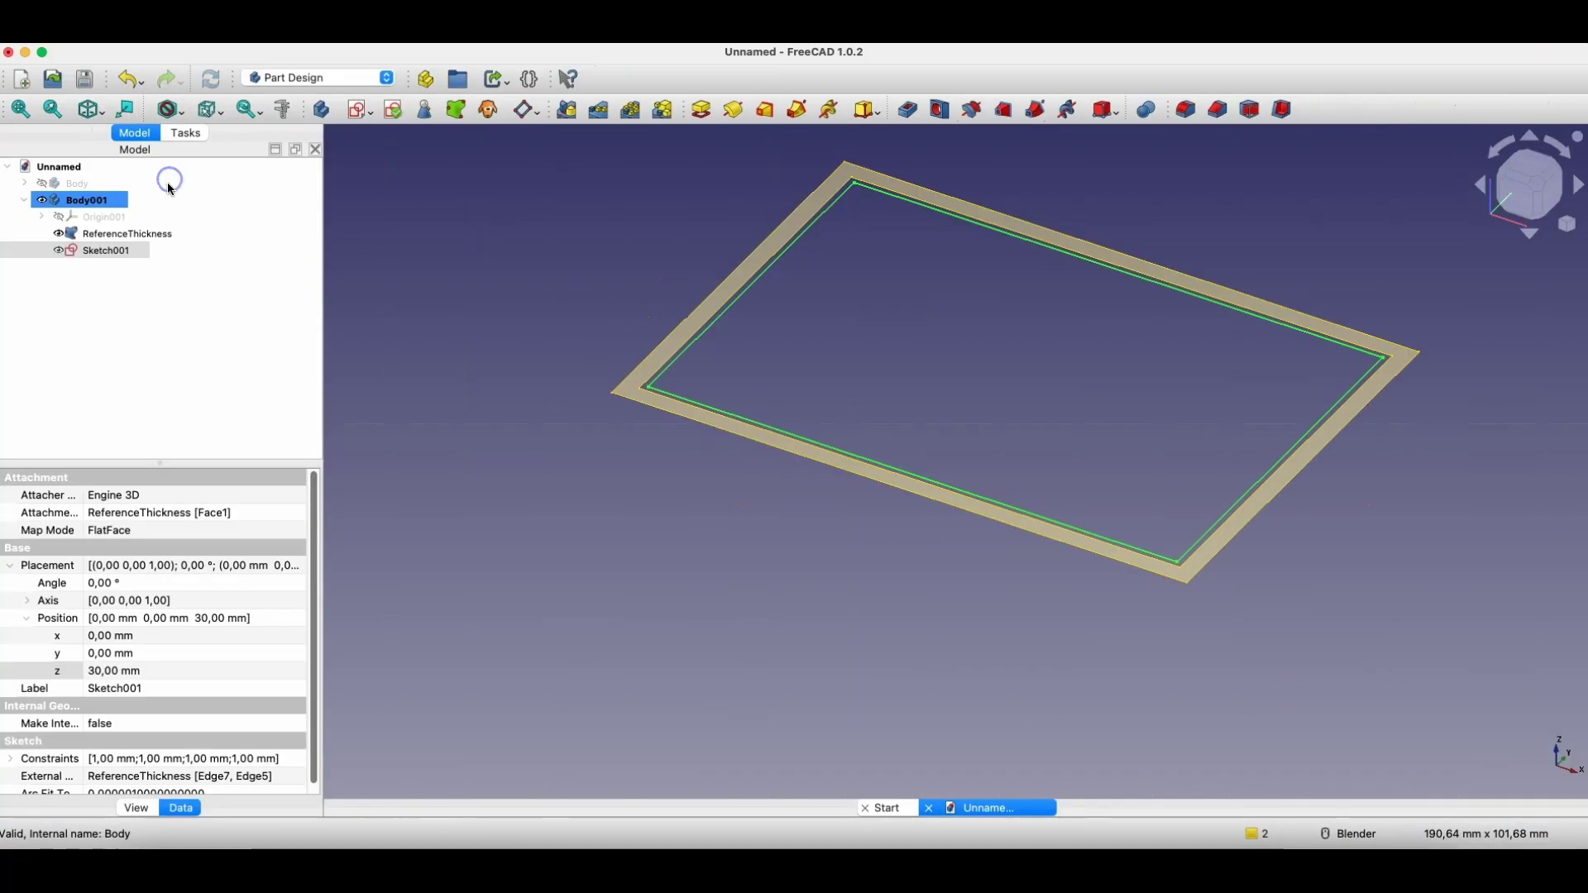
click(704, 120)
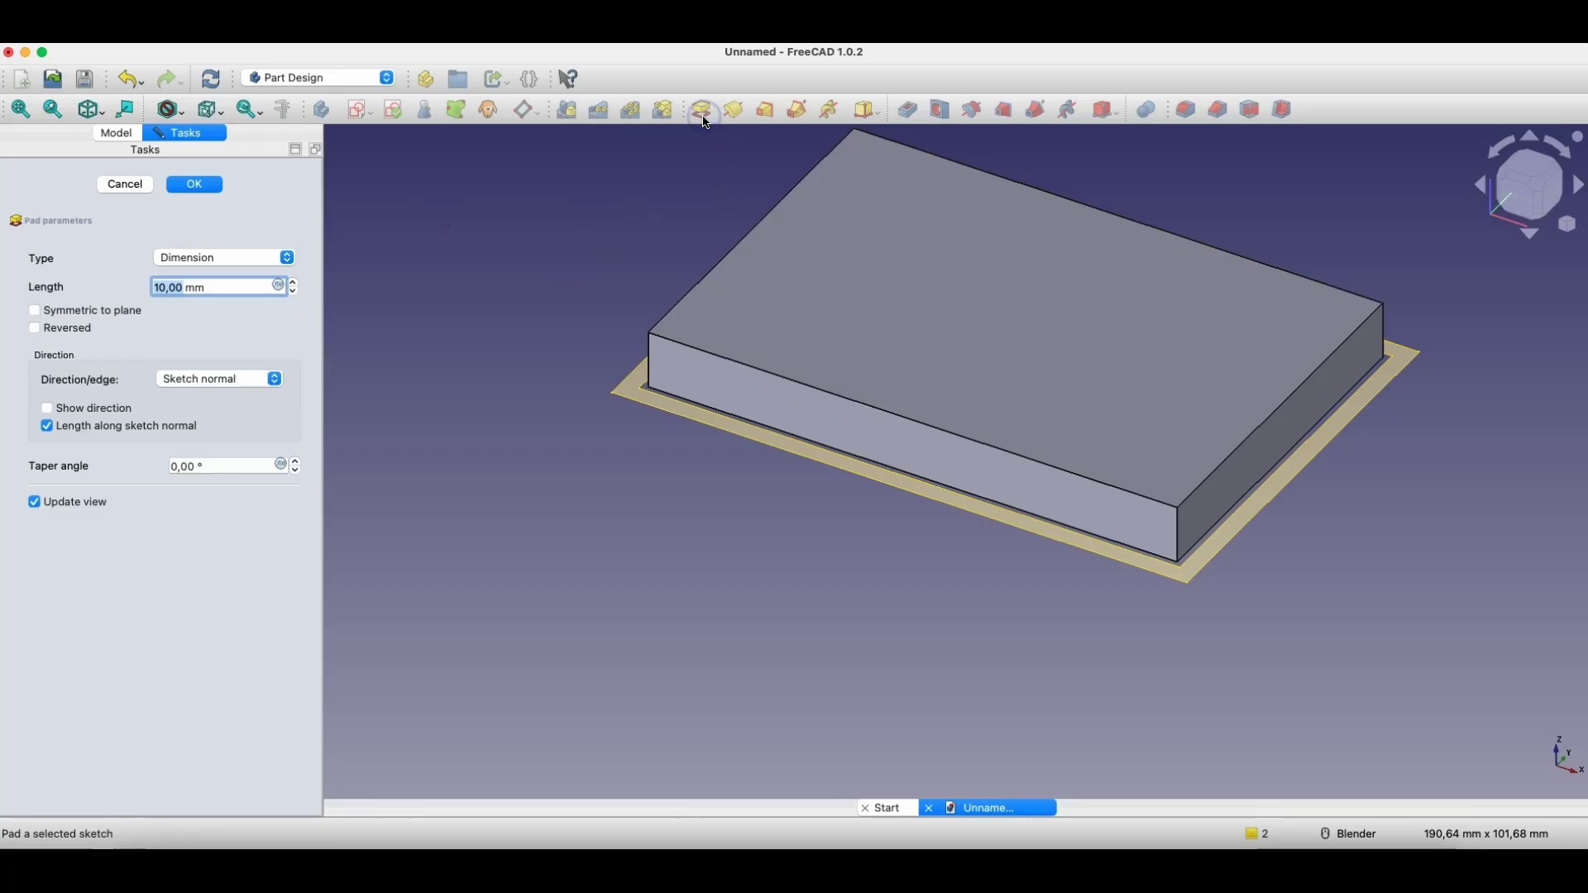
click(41, 330)
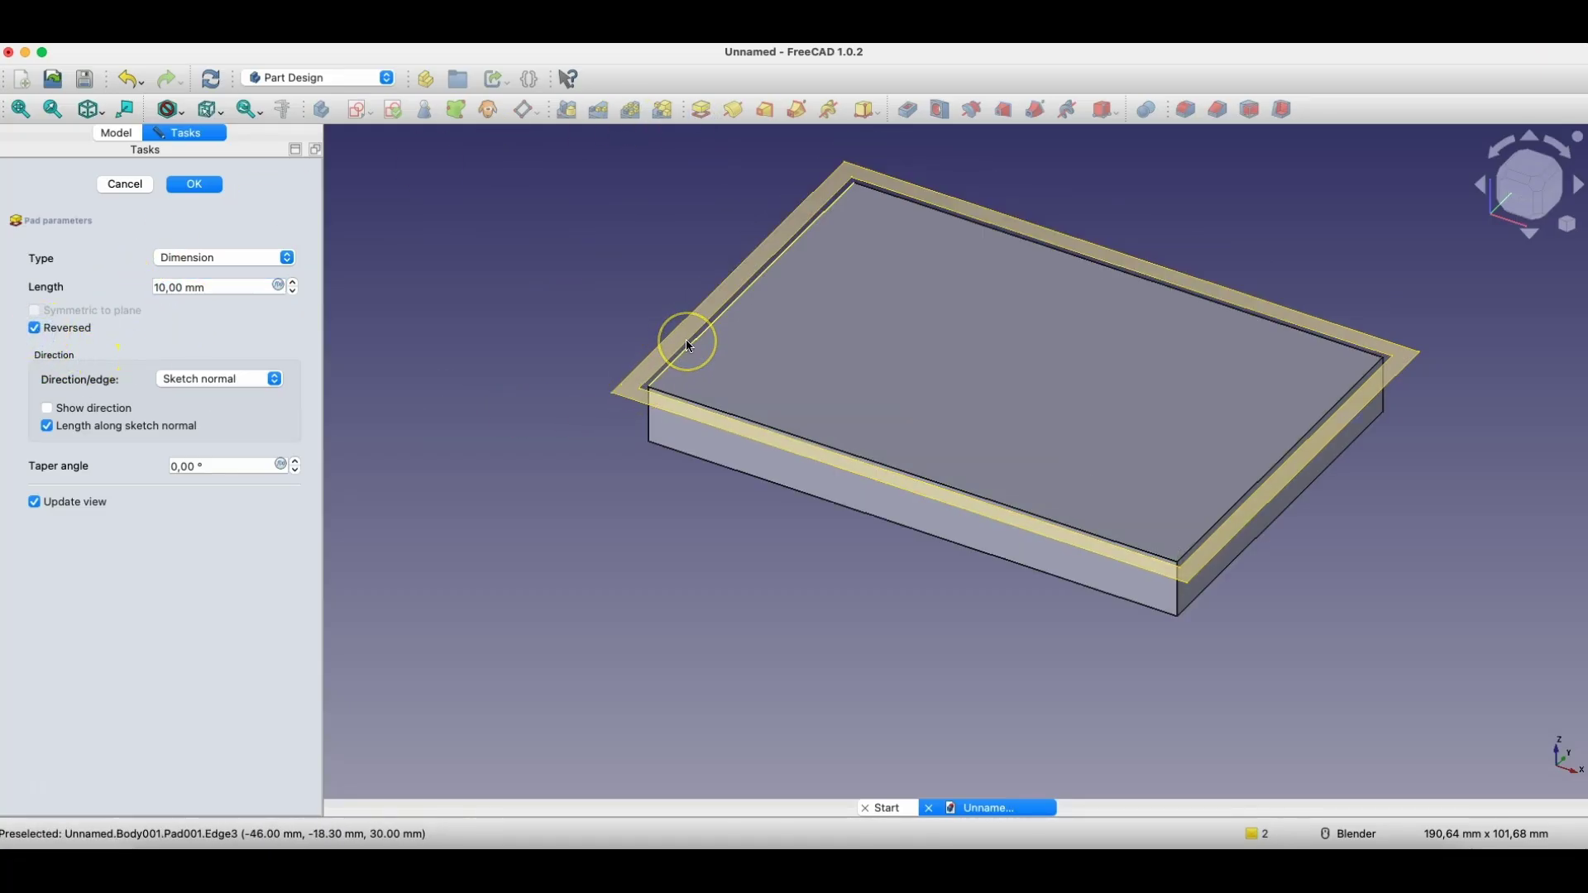
click(535, 301)
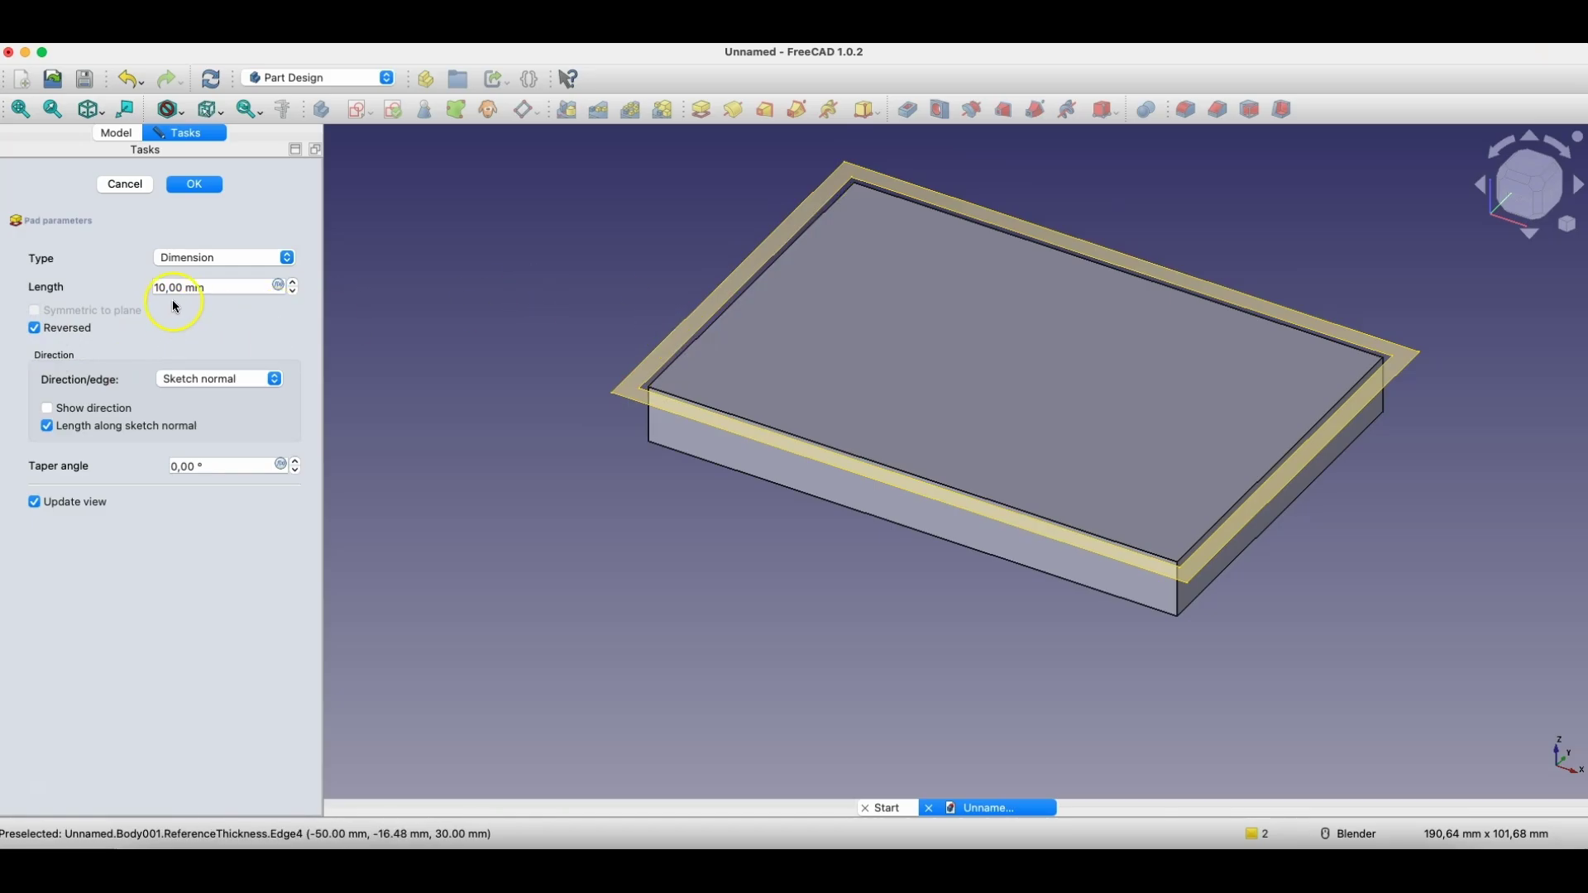
click(226, 287)
click(108, 285)
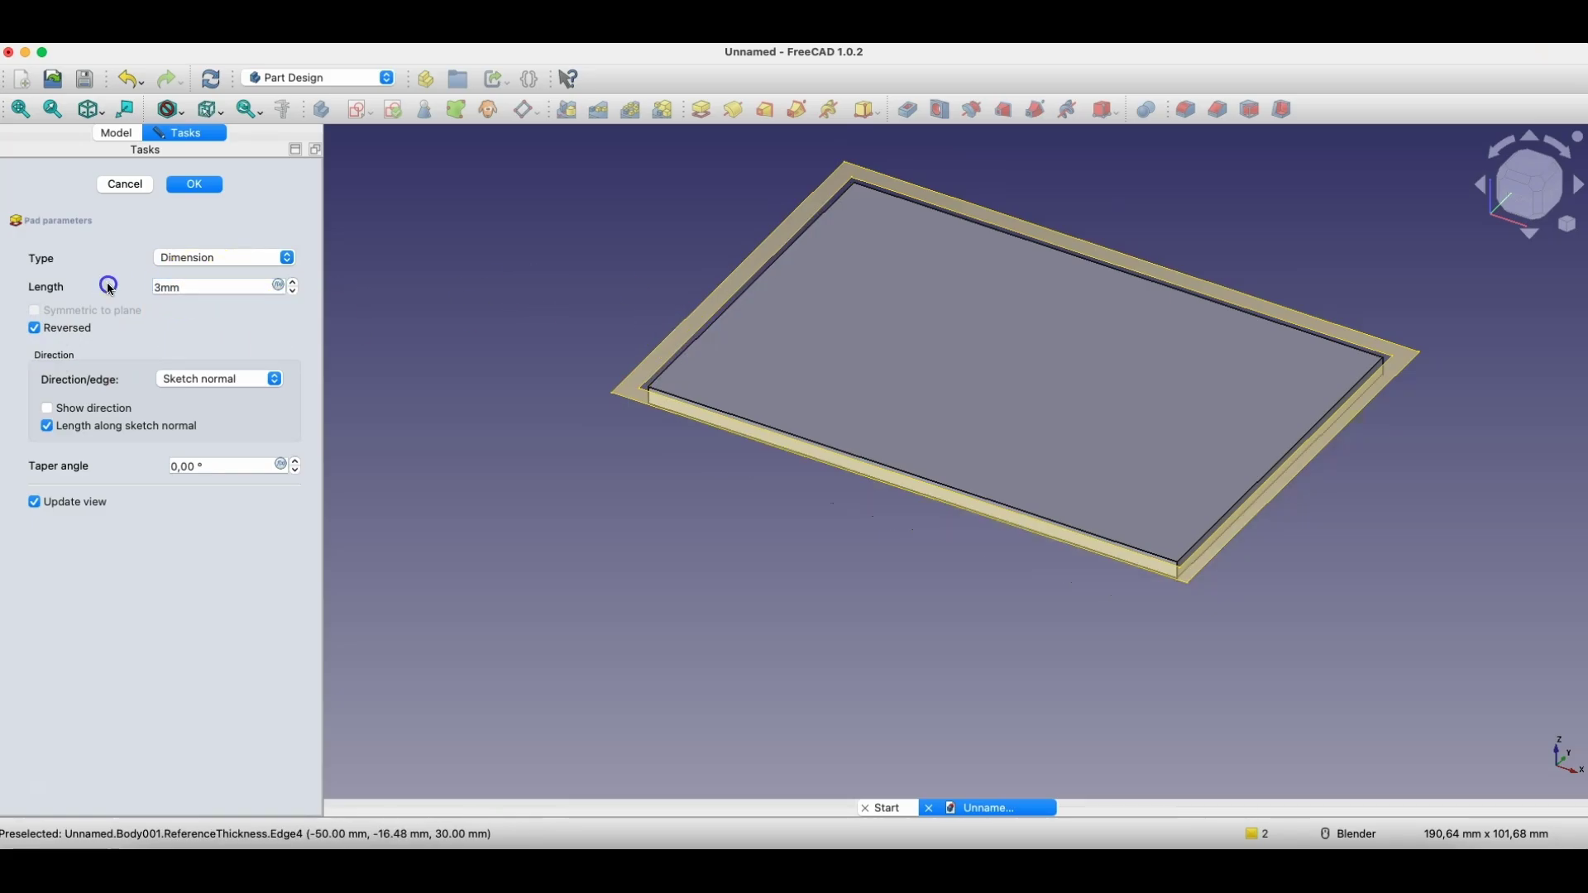
click(204, 189)
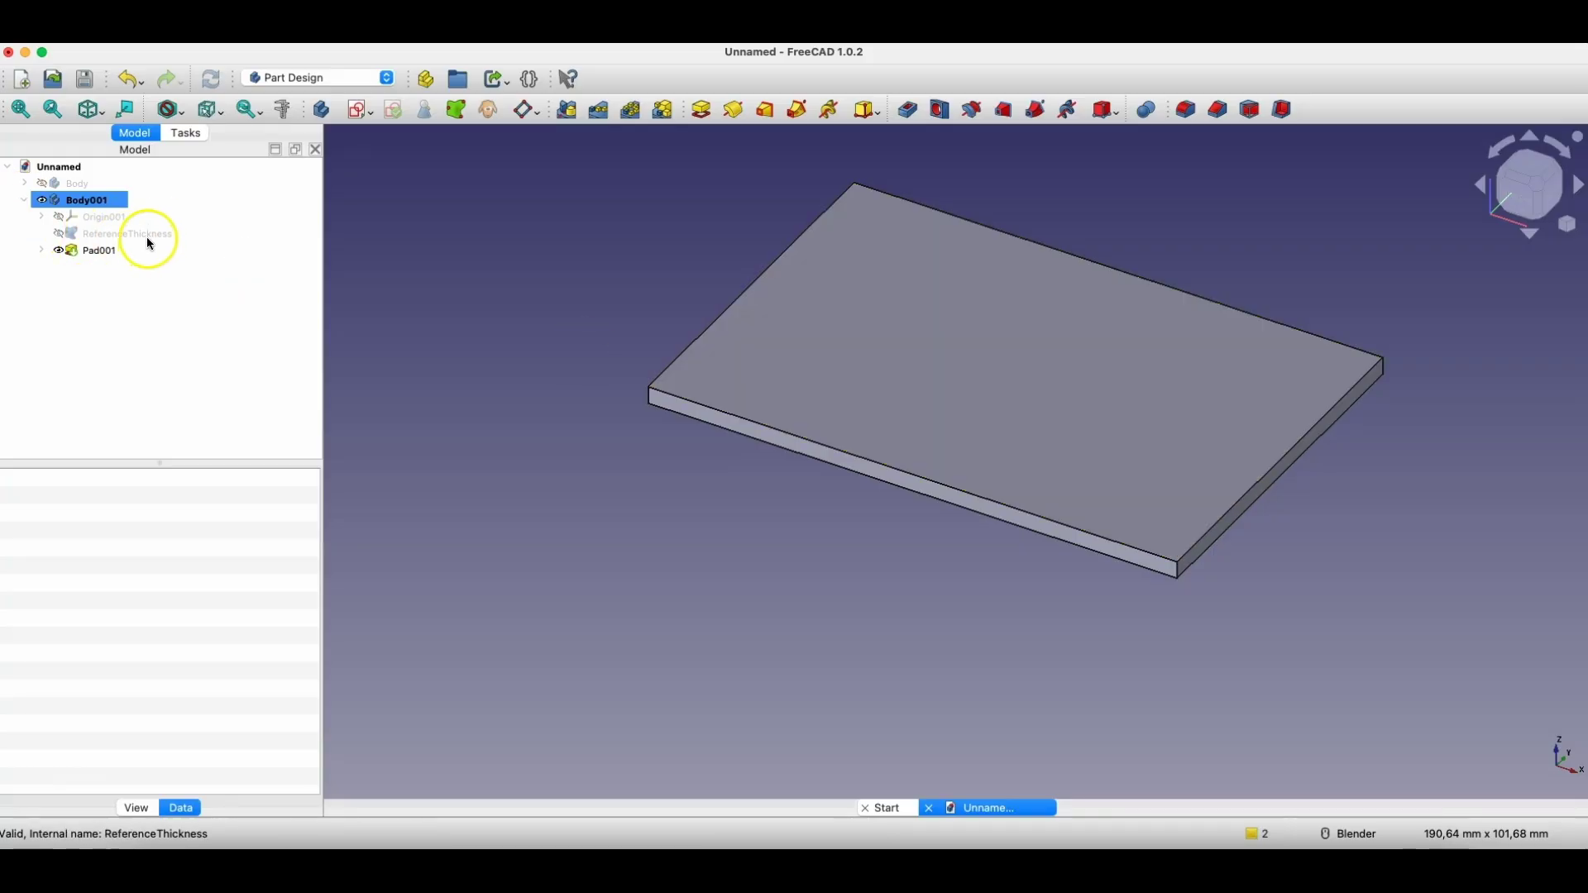
click(107, 234)
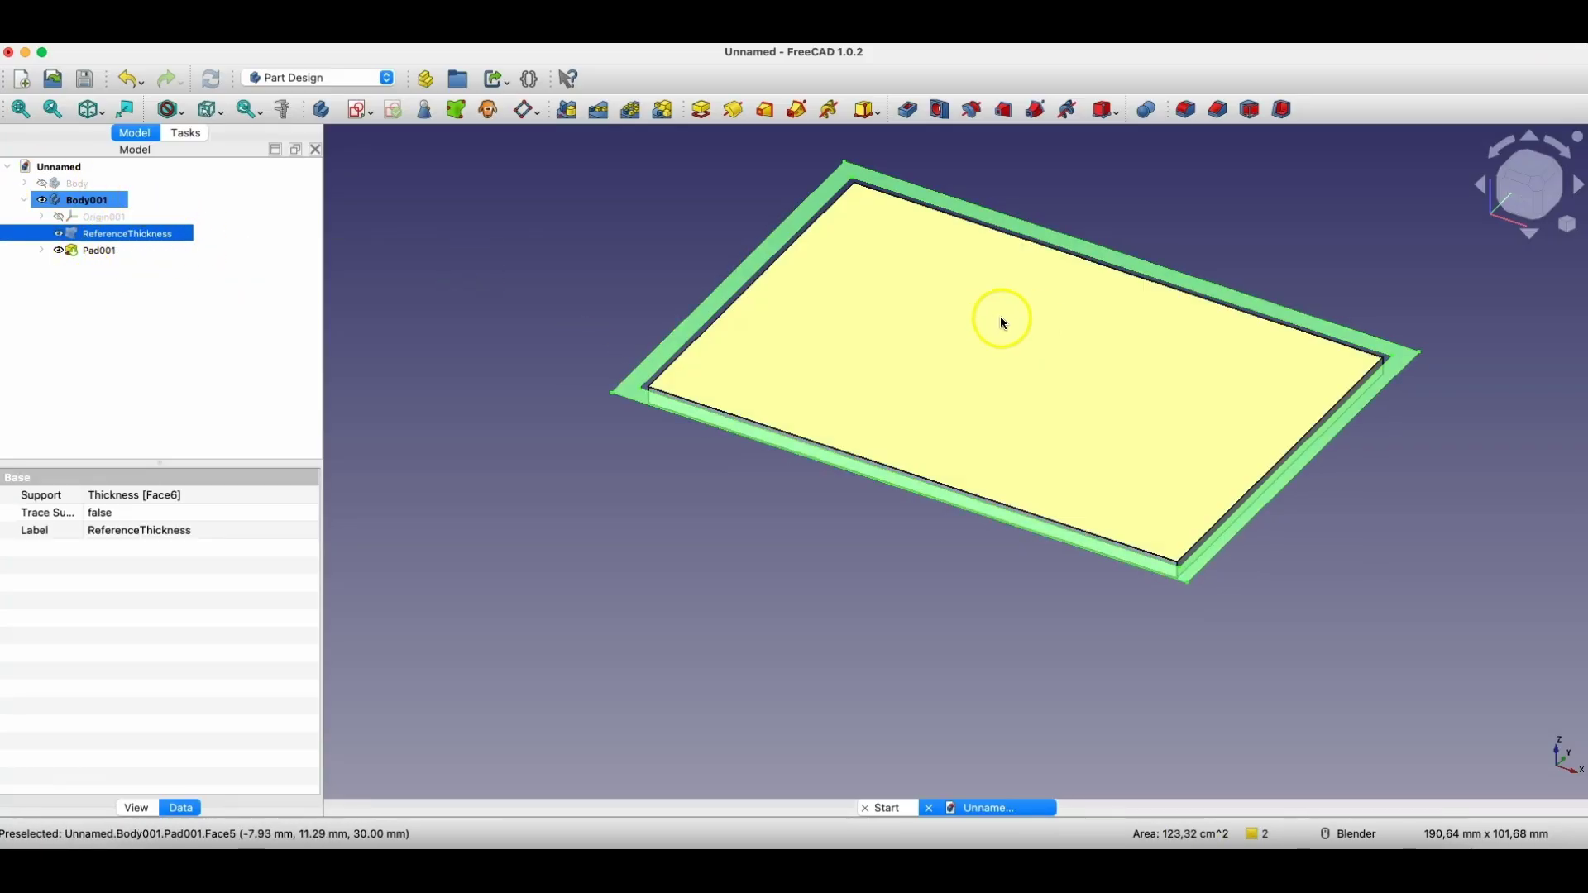
- Start a sketch on Pad001's top face linking the reference outline's top and bottom edges
click(951, 317)
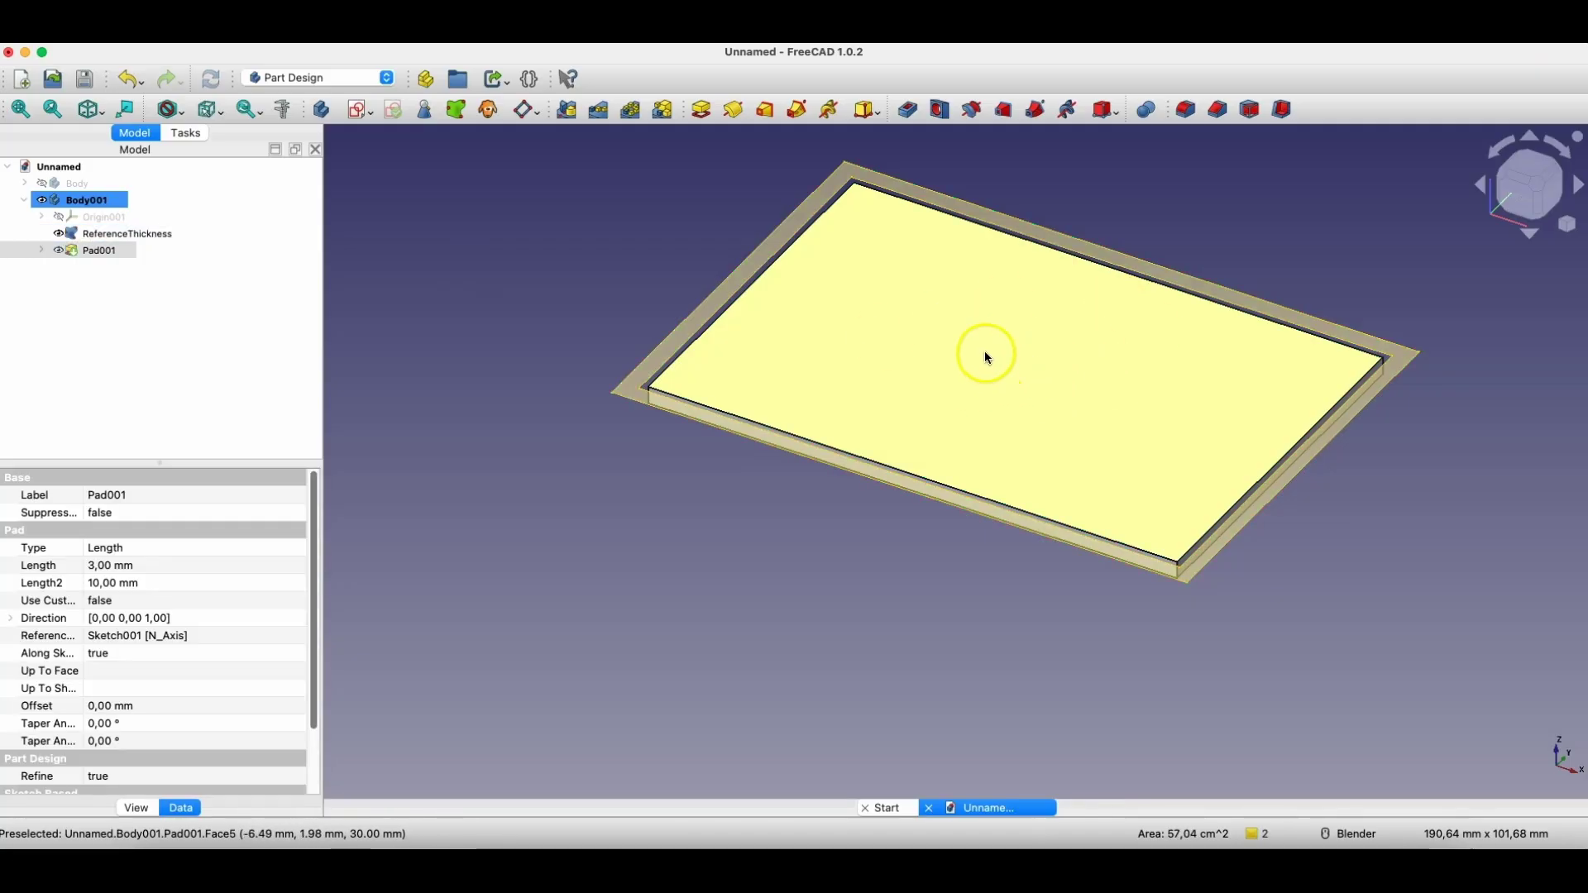
click(953, 346)
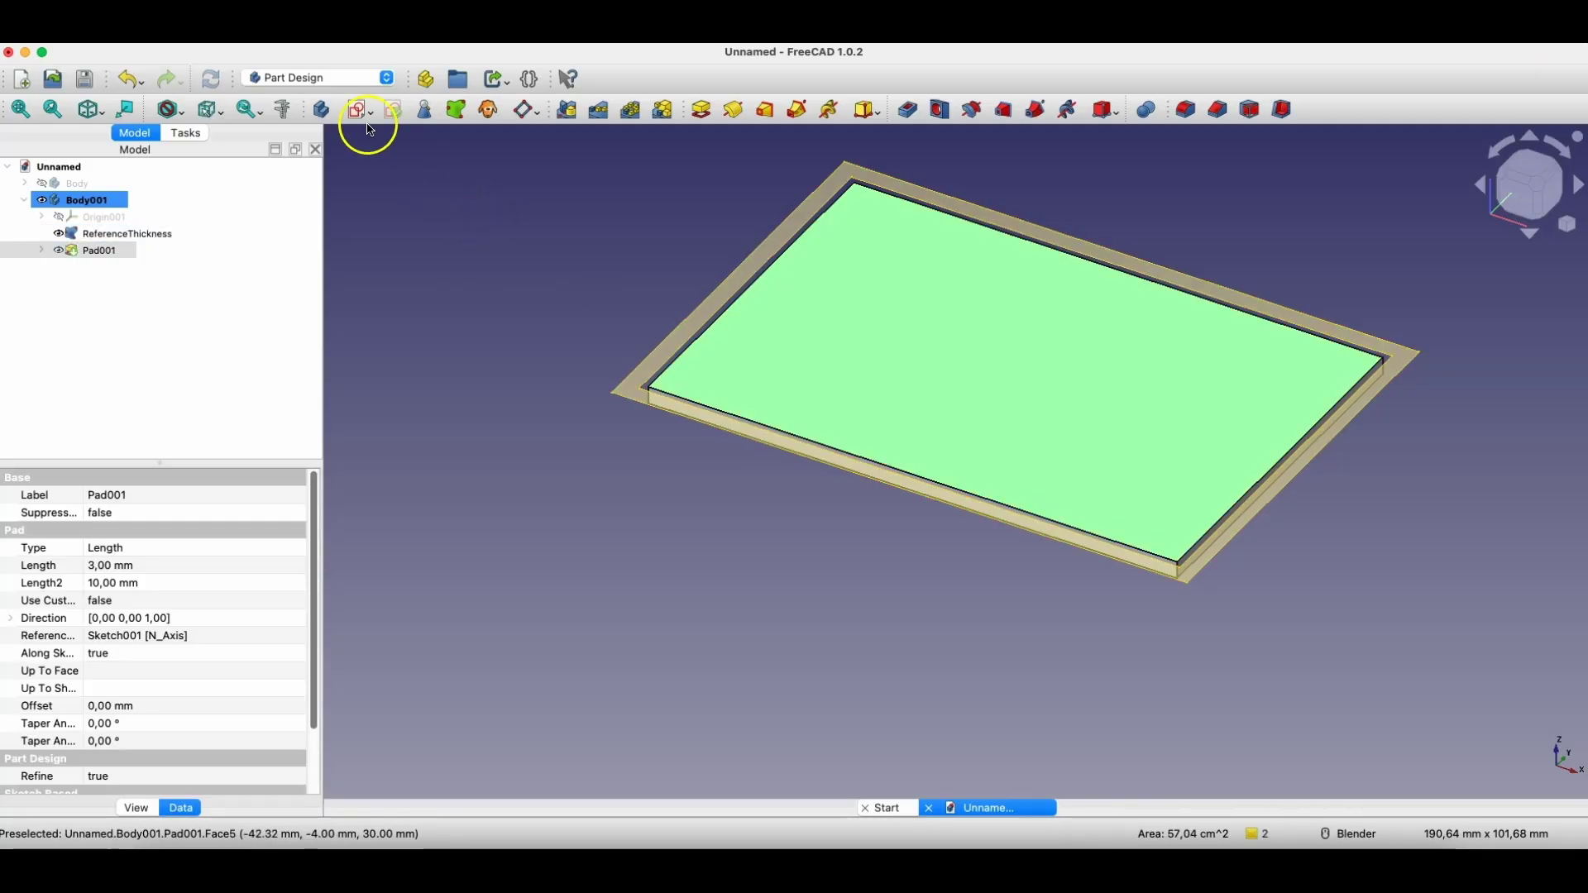
click(356, 115)
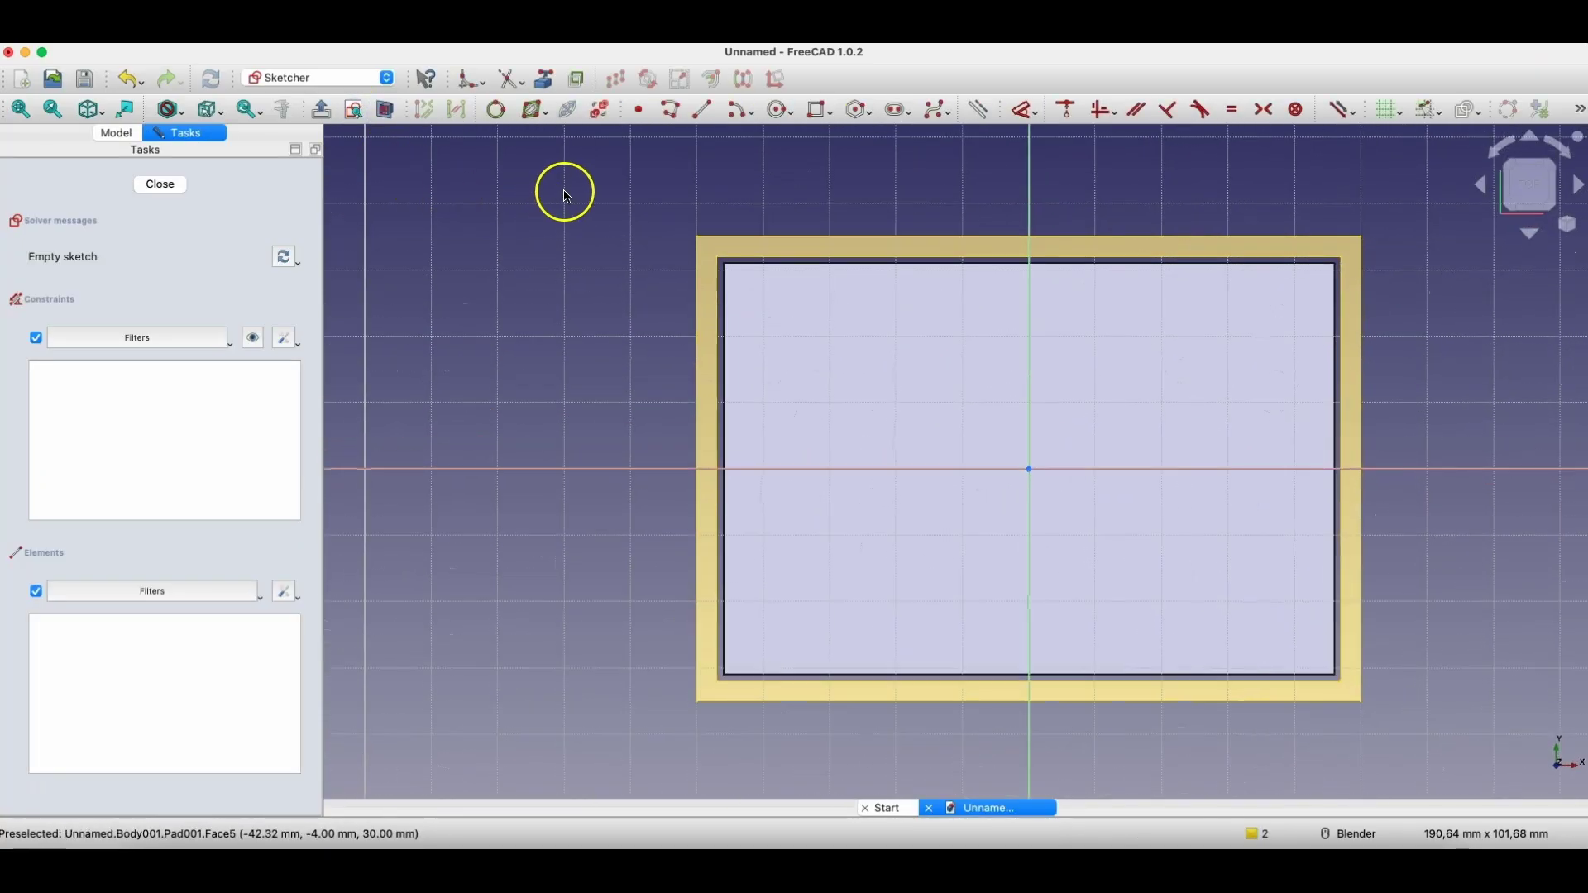
click(550, 86)
click(922, 236)
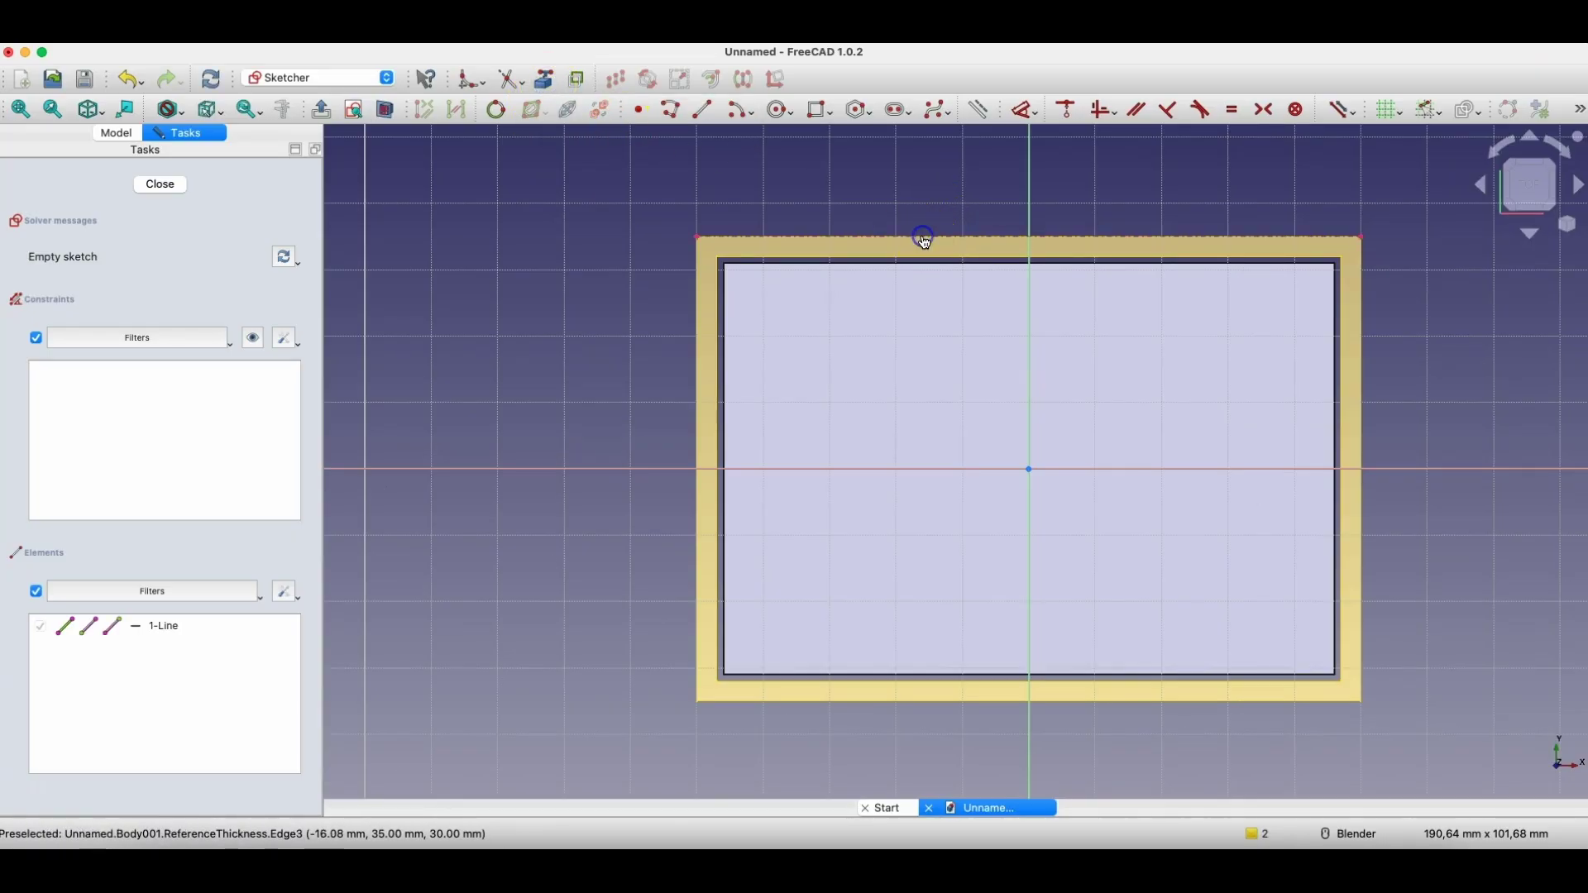
click(1298, 702)
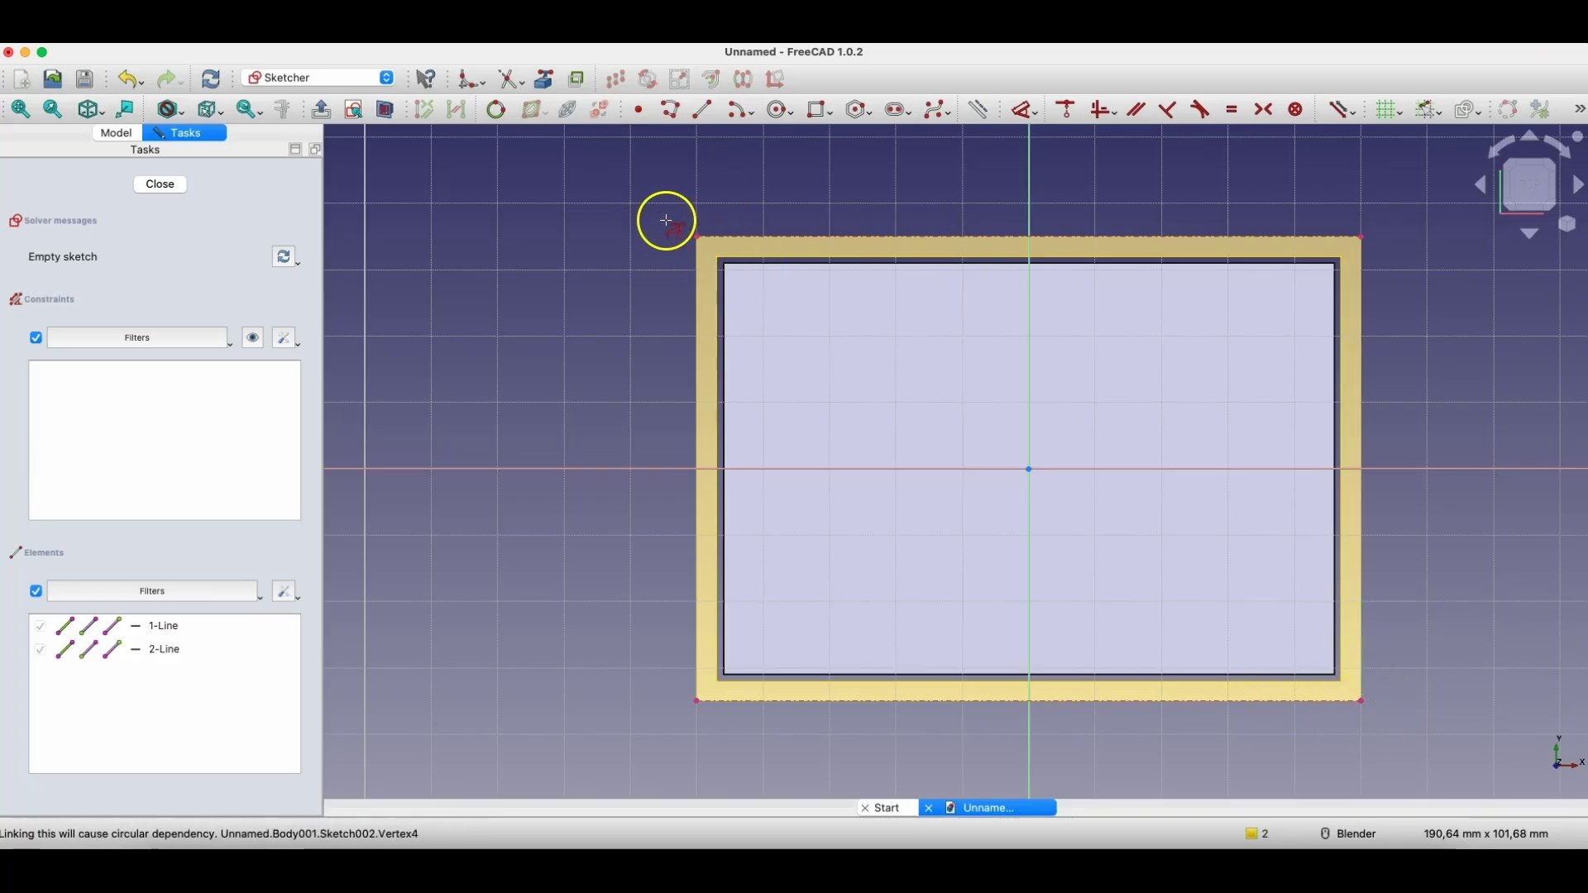
- Draw a rectangle from the outline's top-left to bottom-right outer corner
click(822, 113)
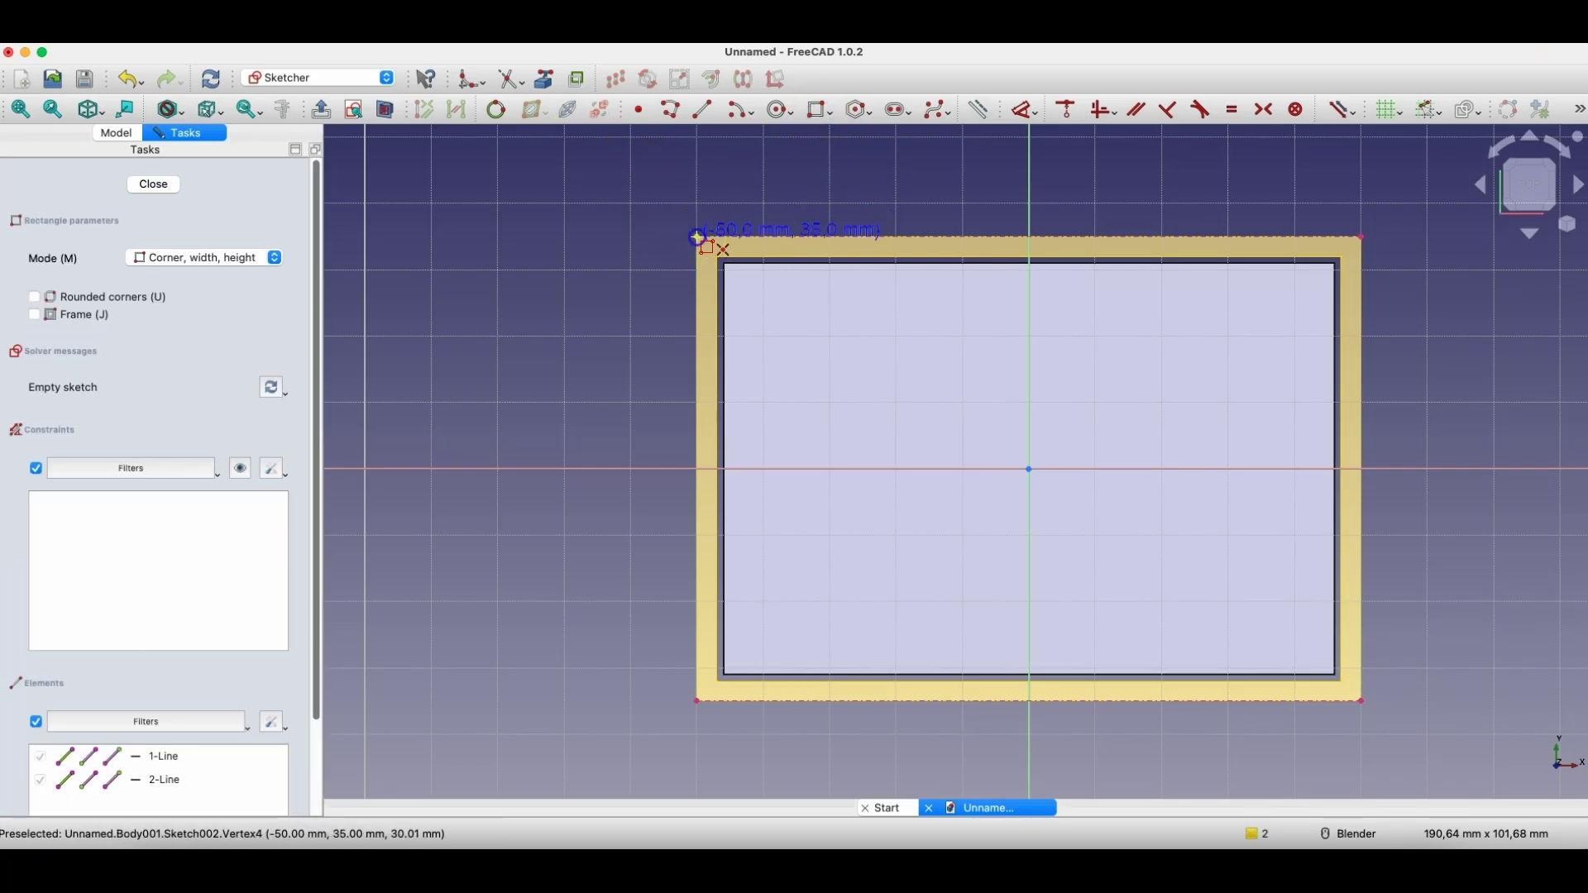
click(697, 237)
click(1361, 700)
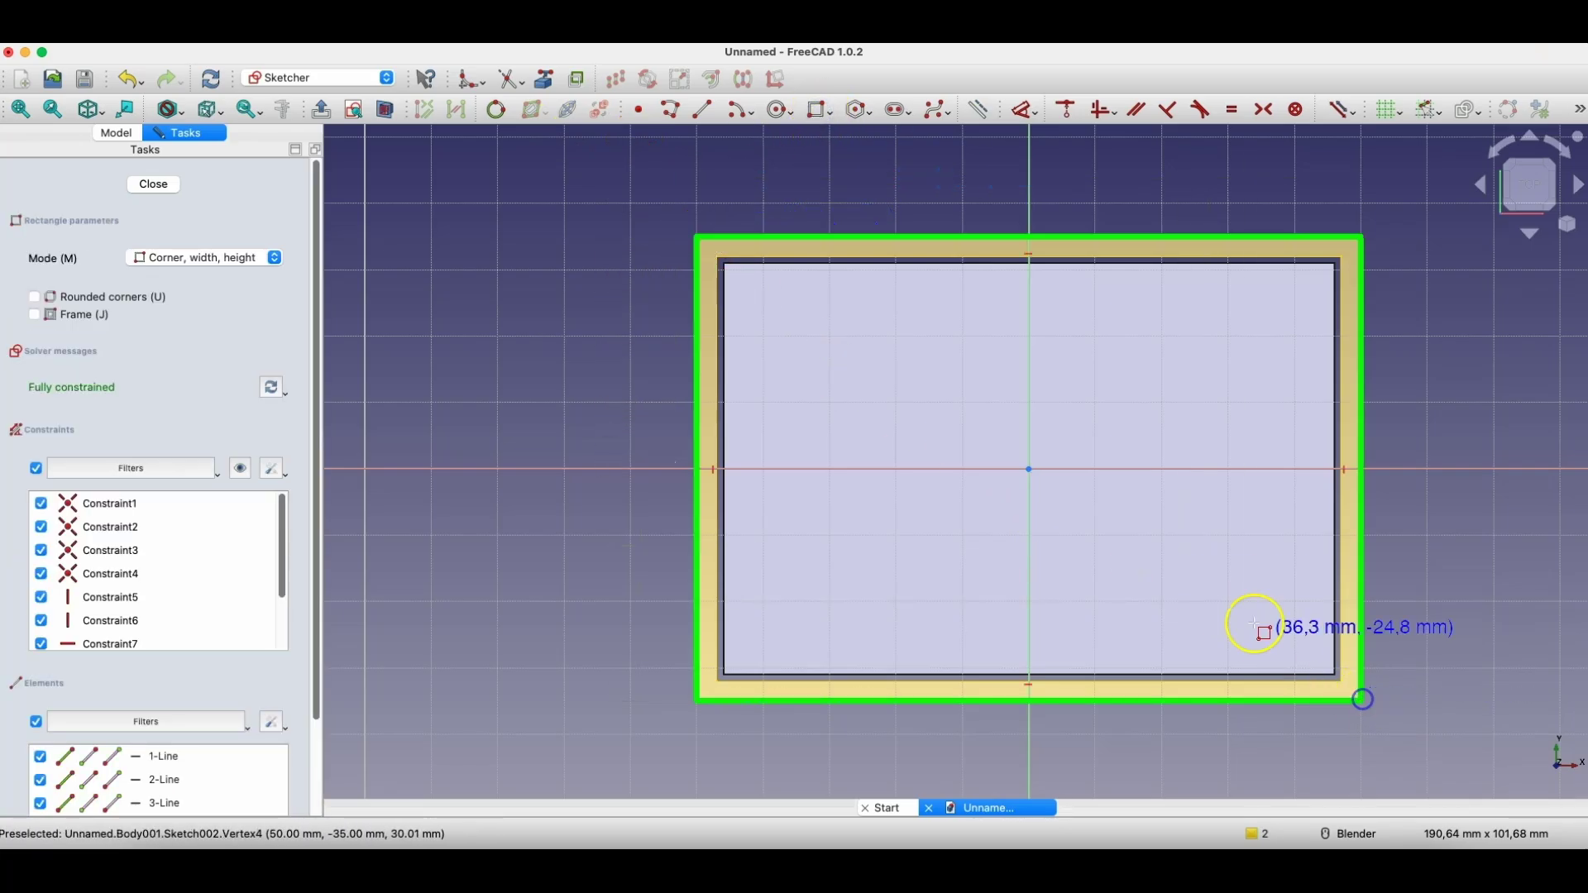
- Pad Sketch002 3 mm into Pad002 and hide the ReferenceThickness geometry
click(153, 183)
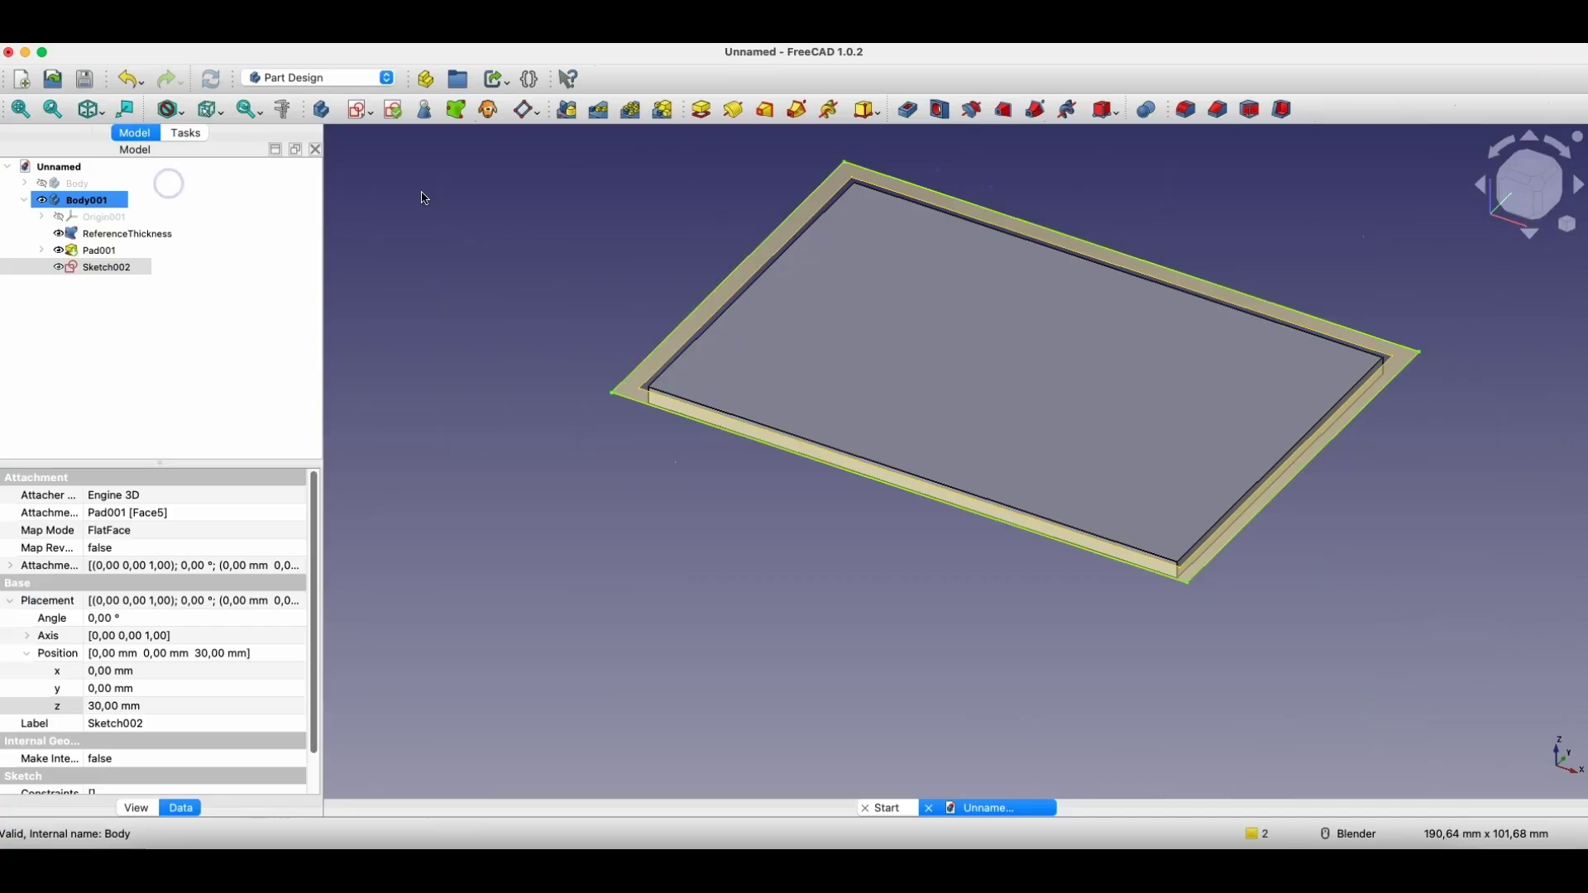
click(699, 110)
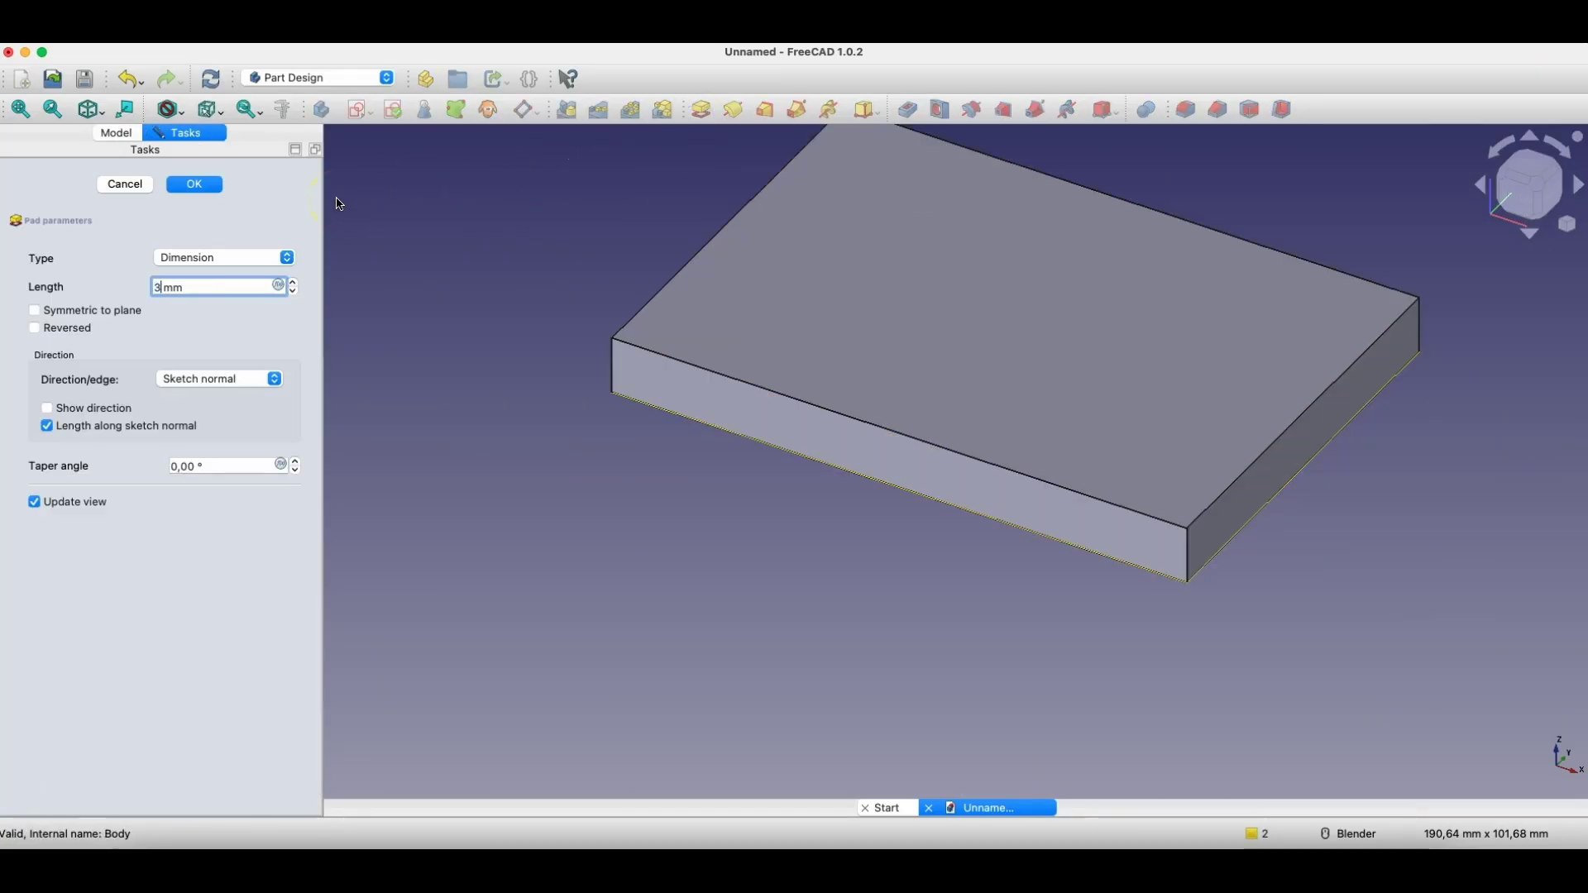
click(109, 285)
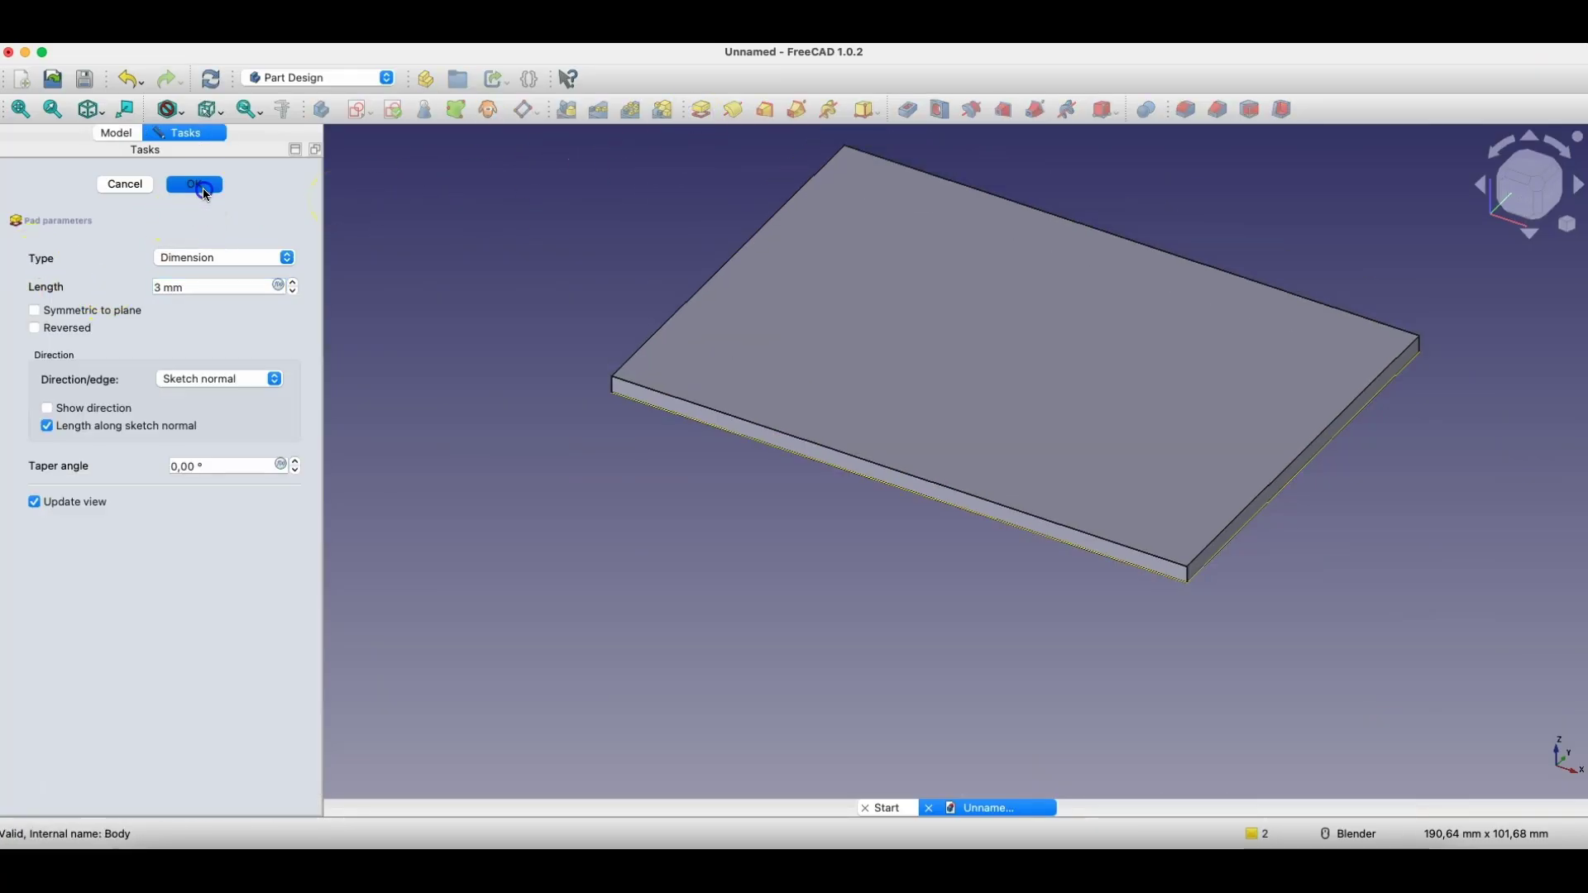
click(194, 184)
click(117, 237)
key(space)
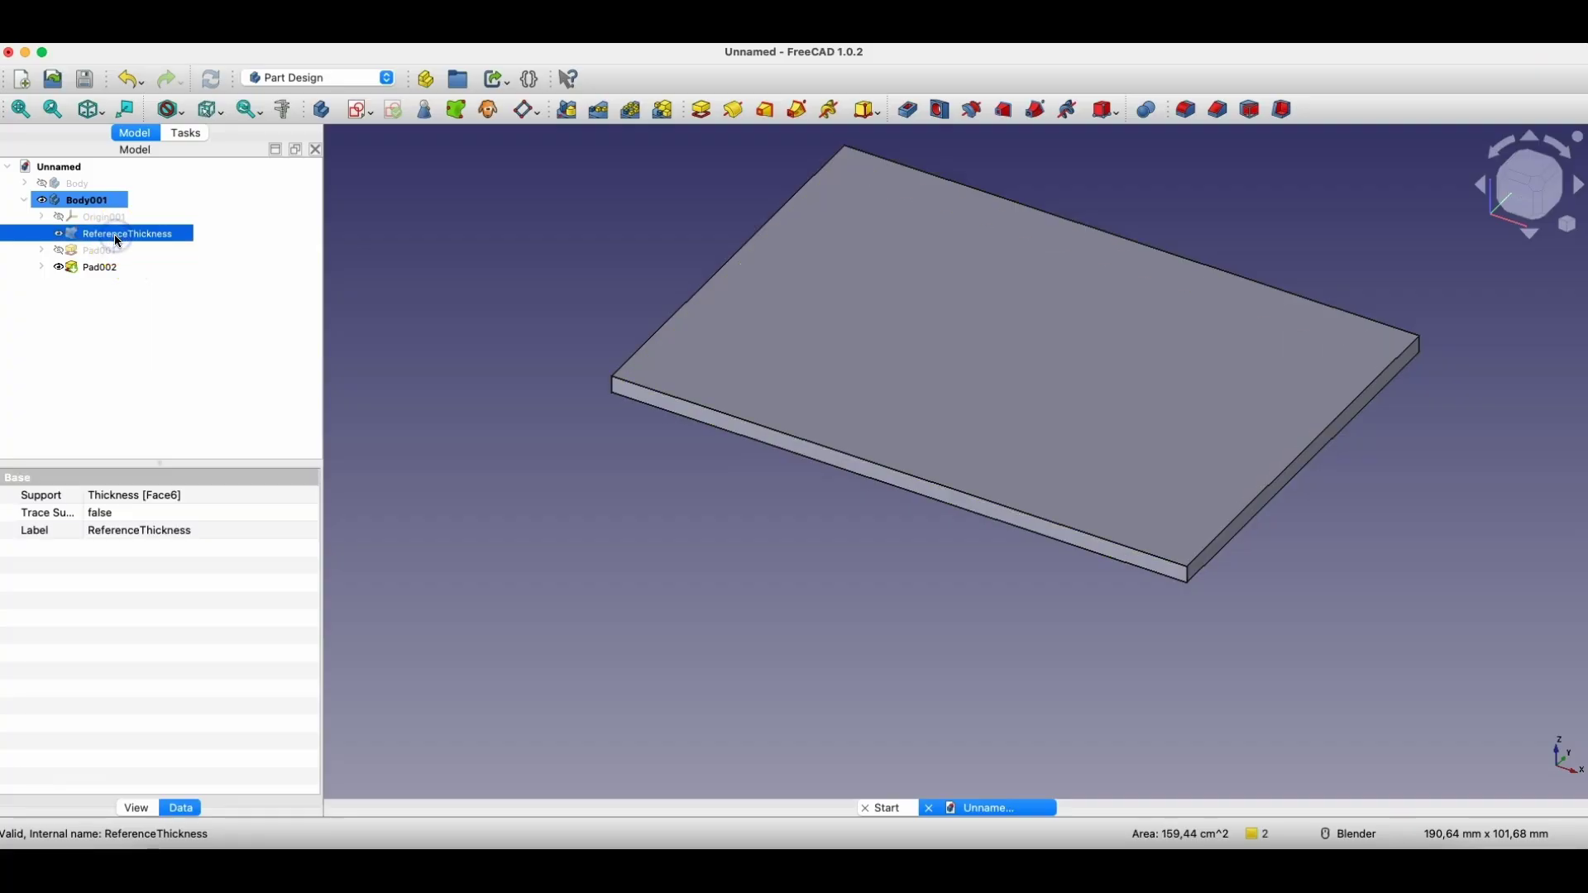
middle_drag(500, 476, 517, 433)
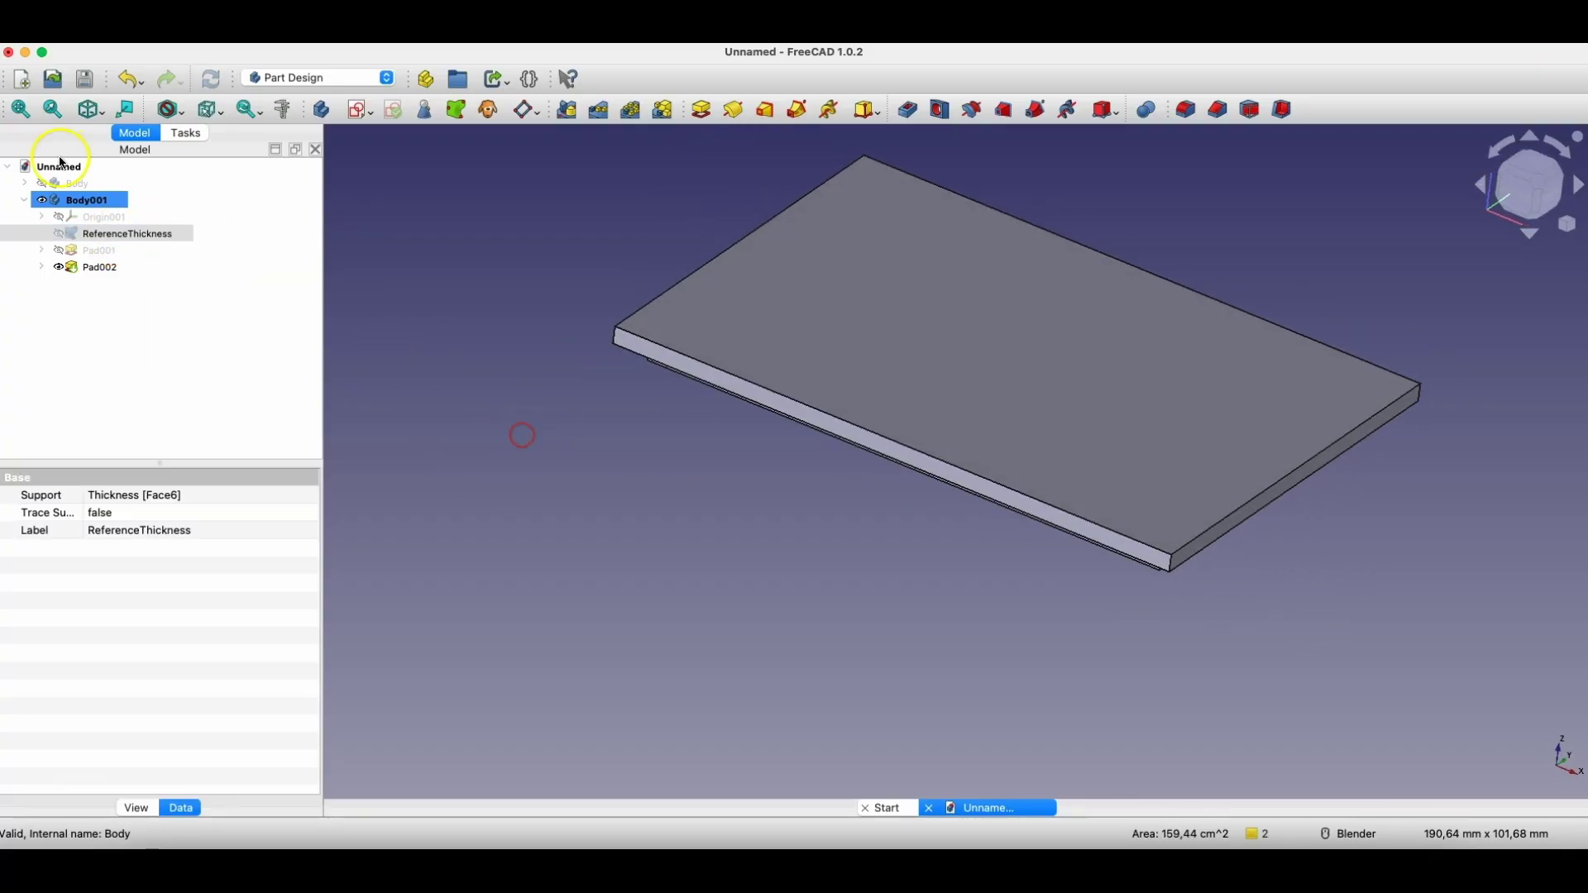
- Show the box body again and raise the lid body's Placement z to 15 mm
click(97, 187)
key(space)
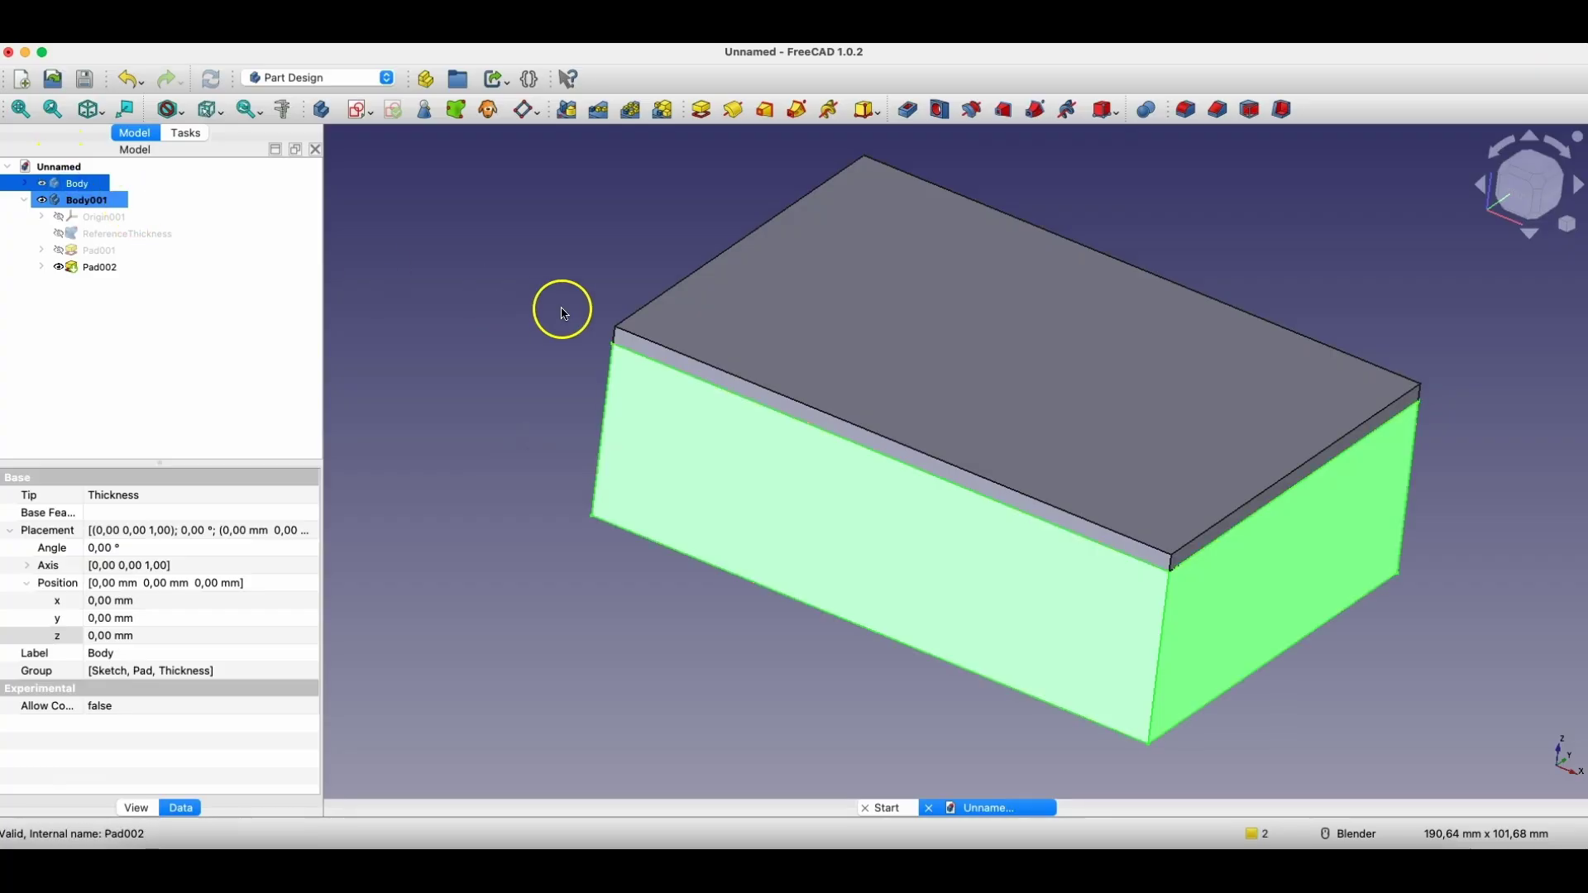
click(93, 200)
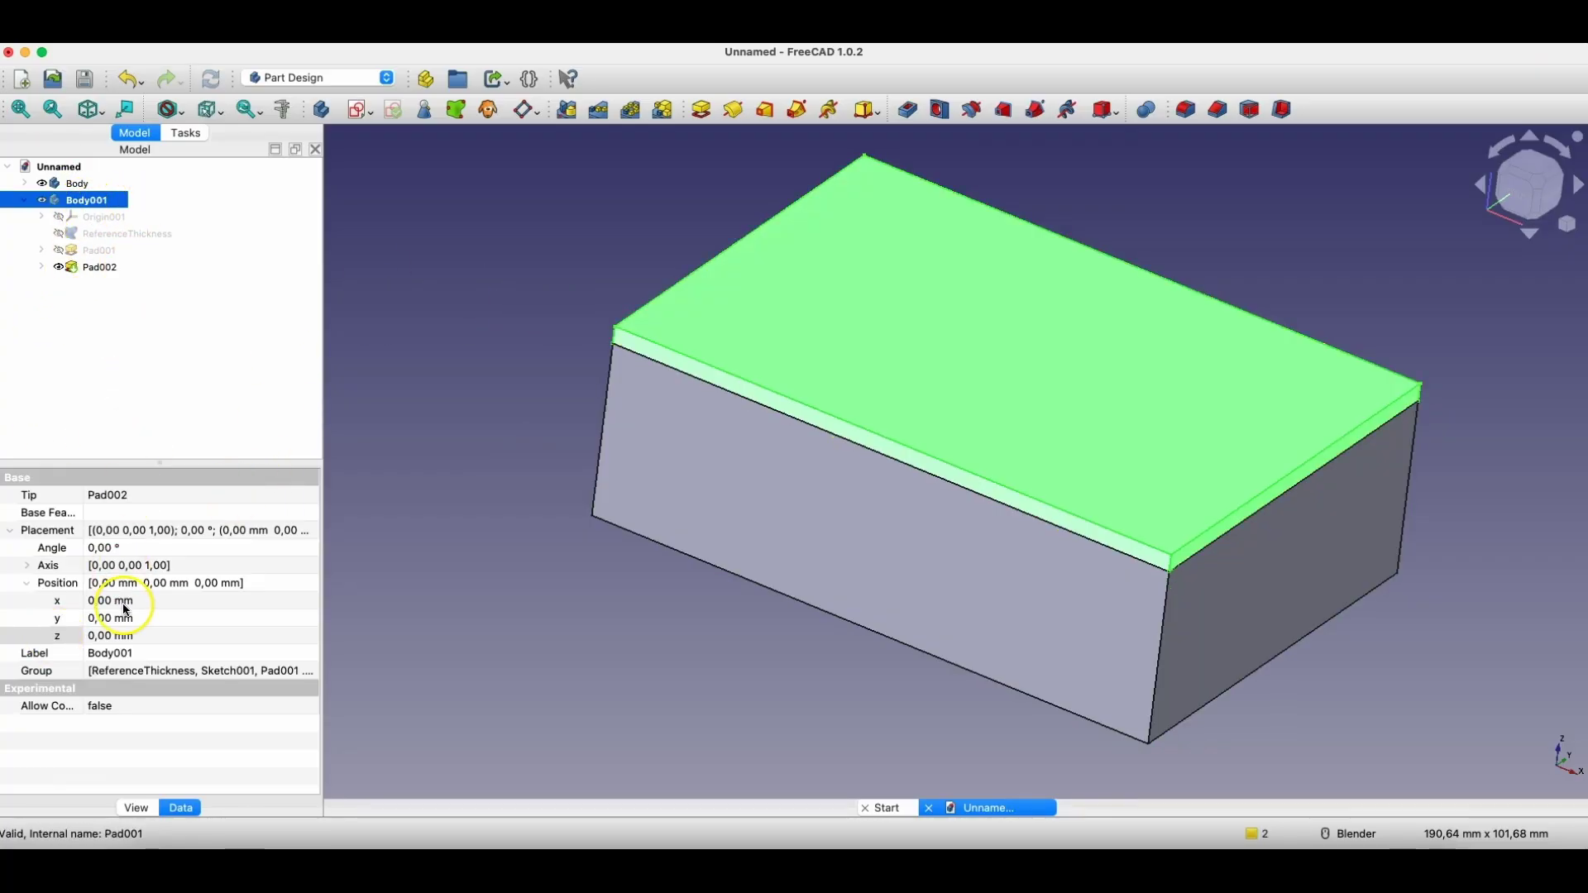
click(106, 638)
scroll(106, 639, up, 14)
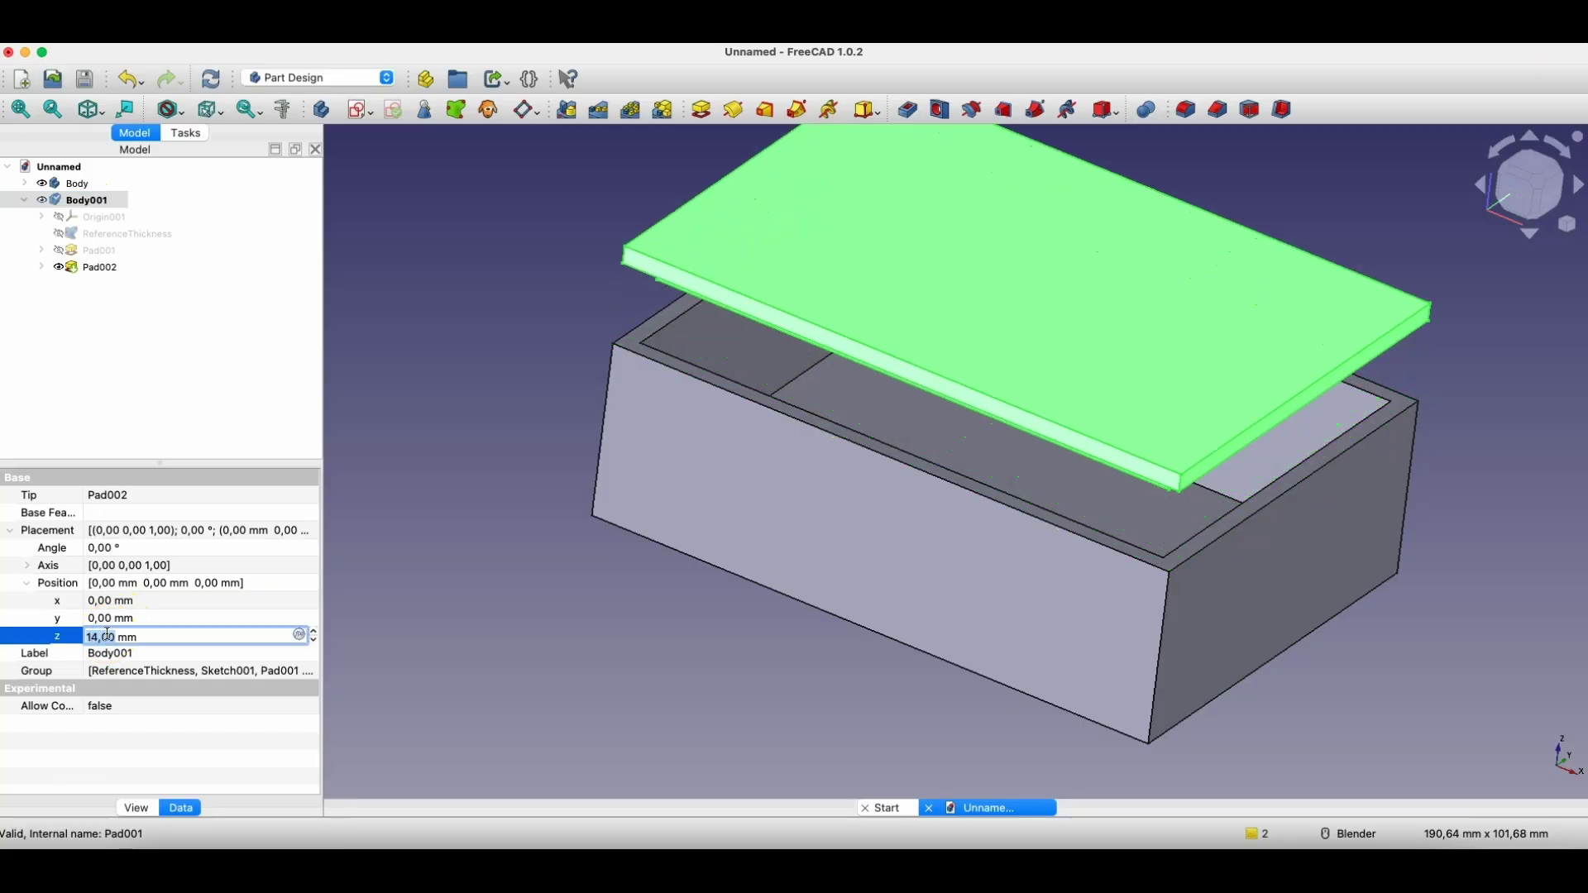
- Deselect the lid, orbit to look into the box, and expand the box body's tree contents
click(584, 590)
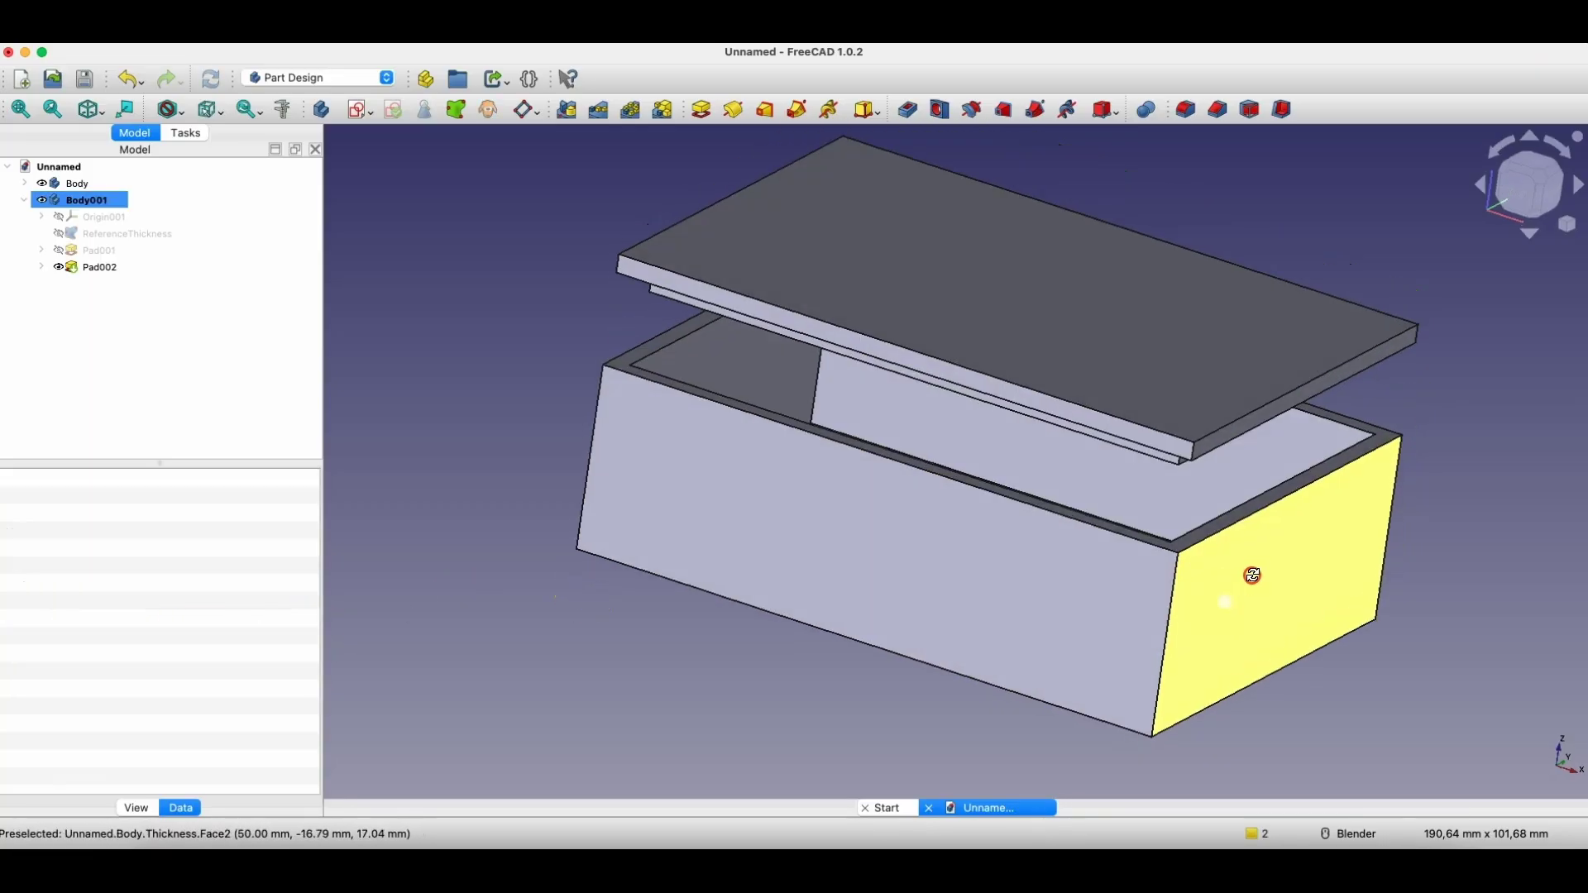
mouse_move(1244, 578)
middle_down()
mouse_move(1474, 549)
mouse_move(1304, 624)
mouse_move(1216, 557)
mouse_move(1232, 578)
middle_up()
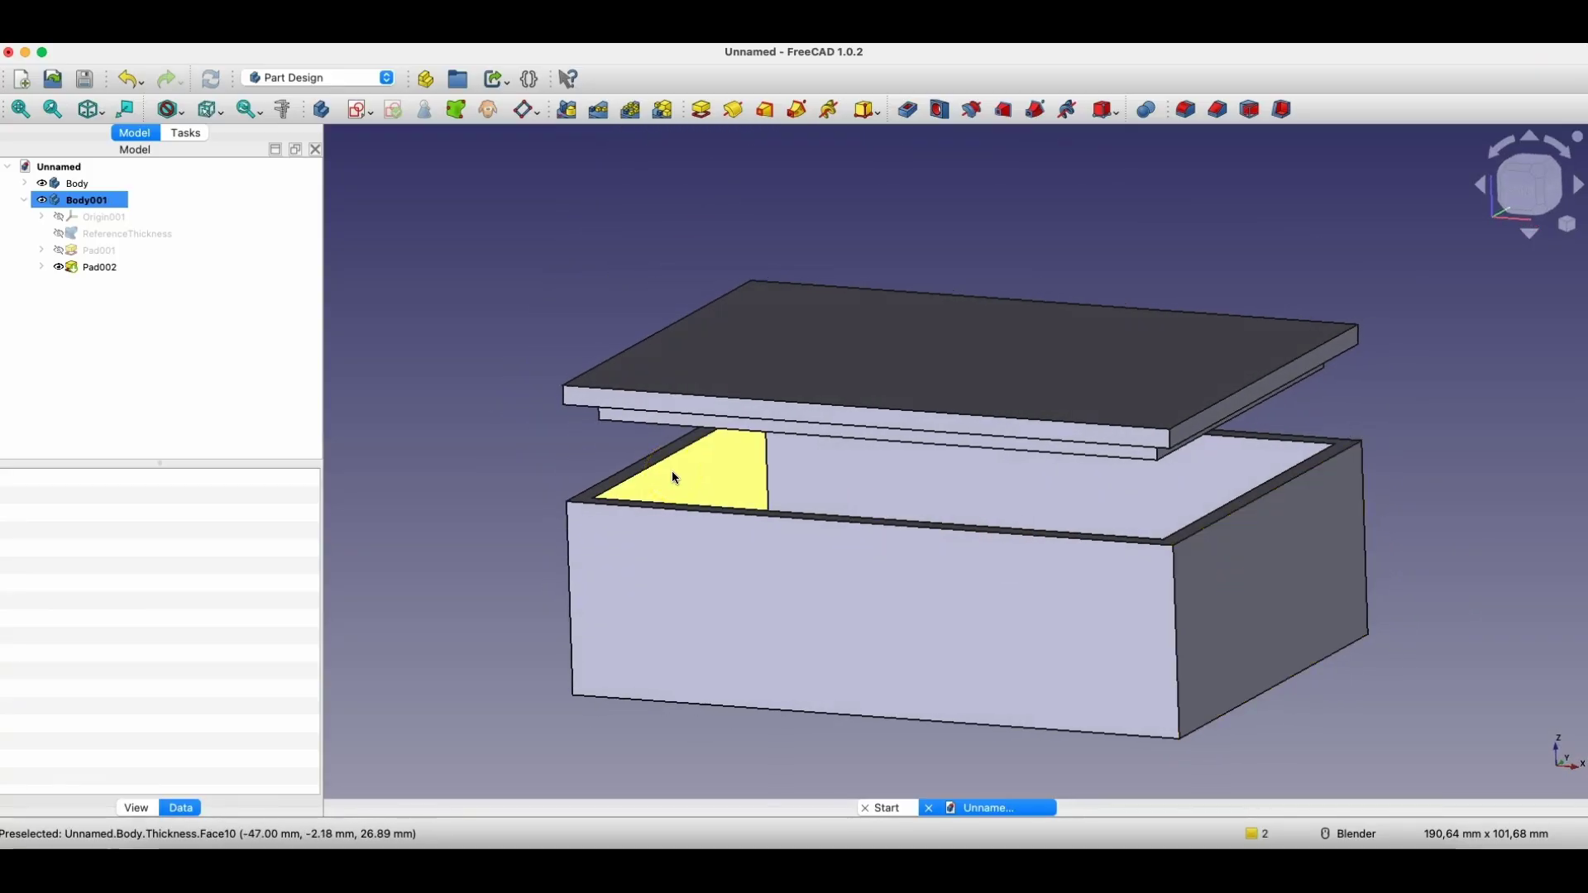
click(24, 183)
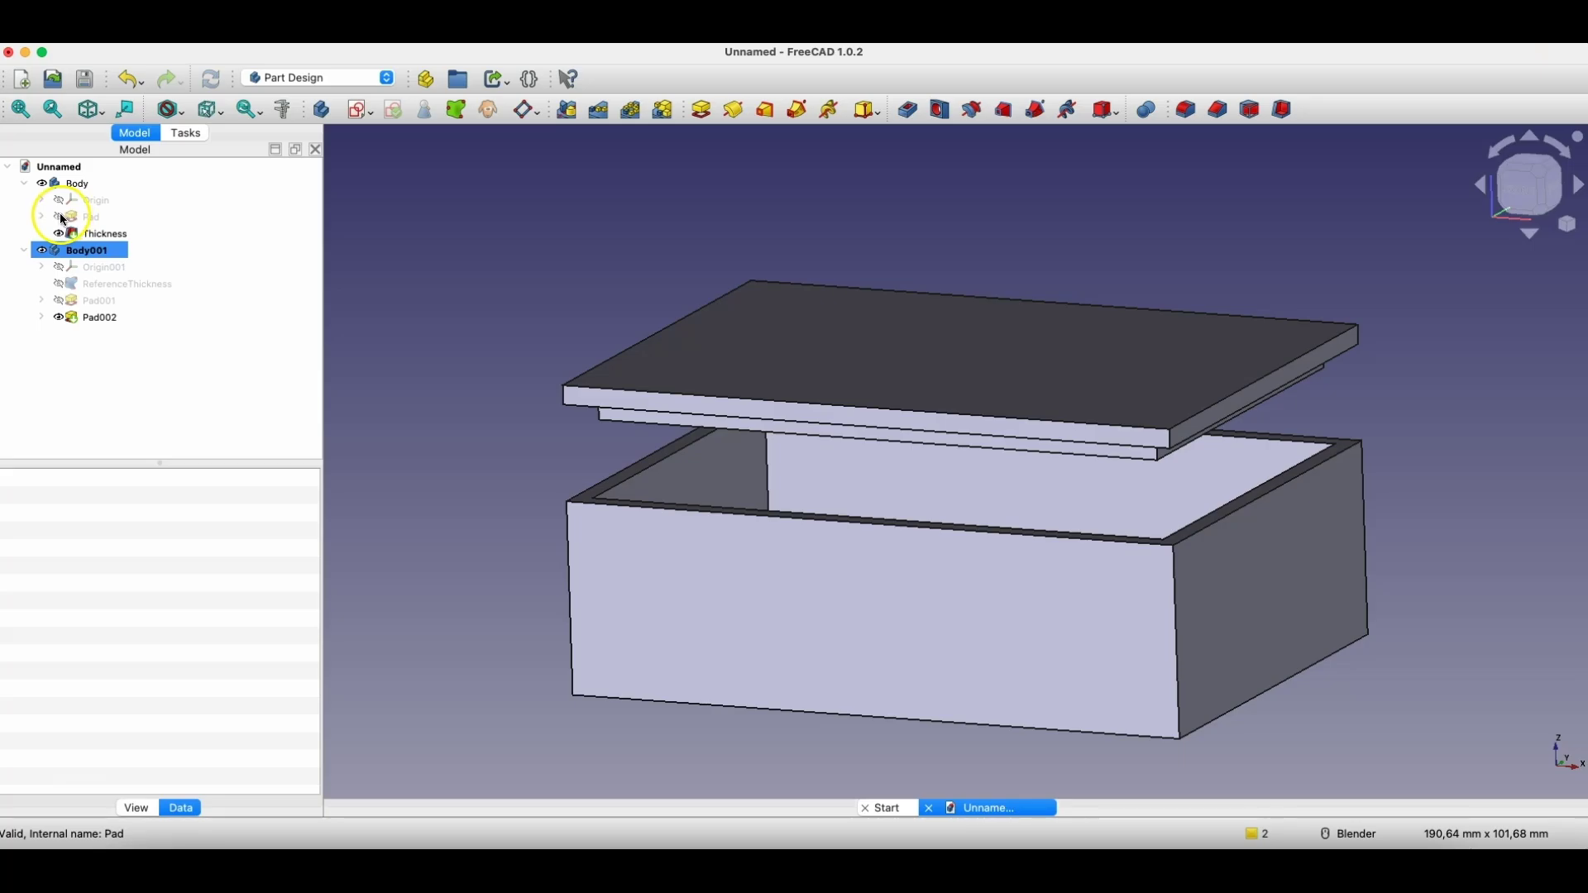
- Edit the box pad's sketch, constraining the rectangle's bottom edge to 150 mm wide
click(42, 216)
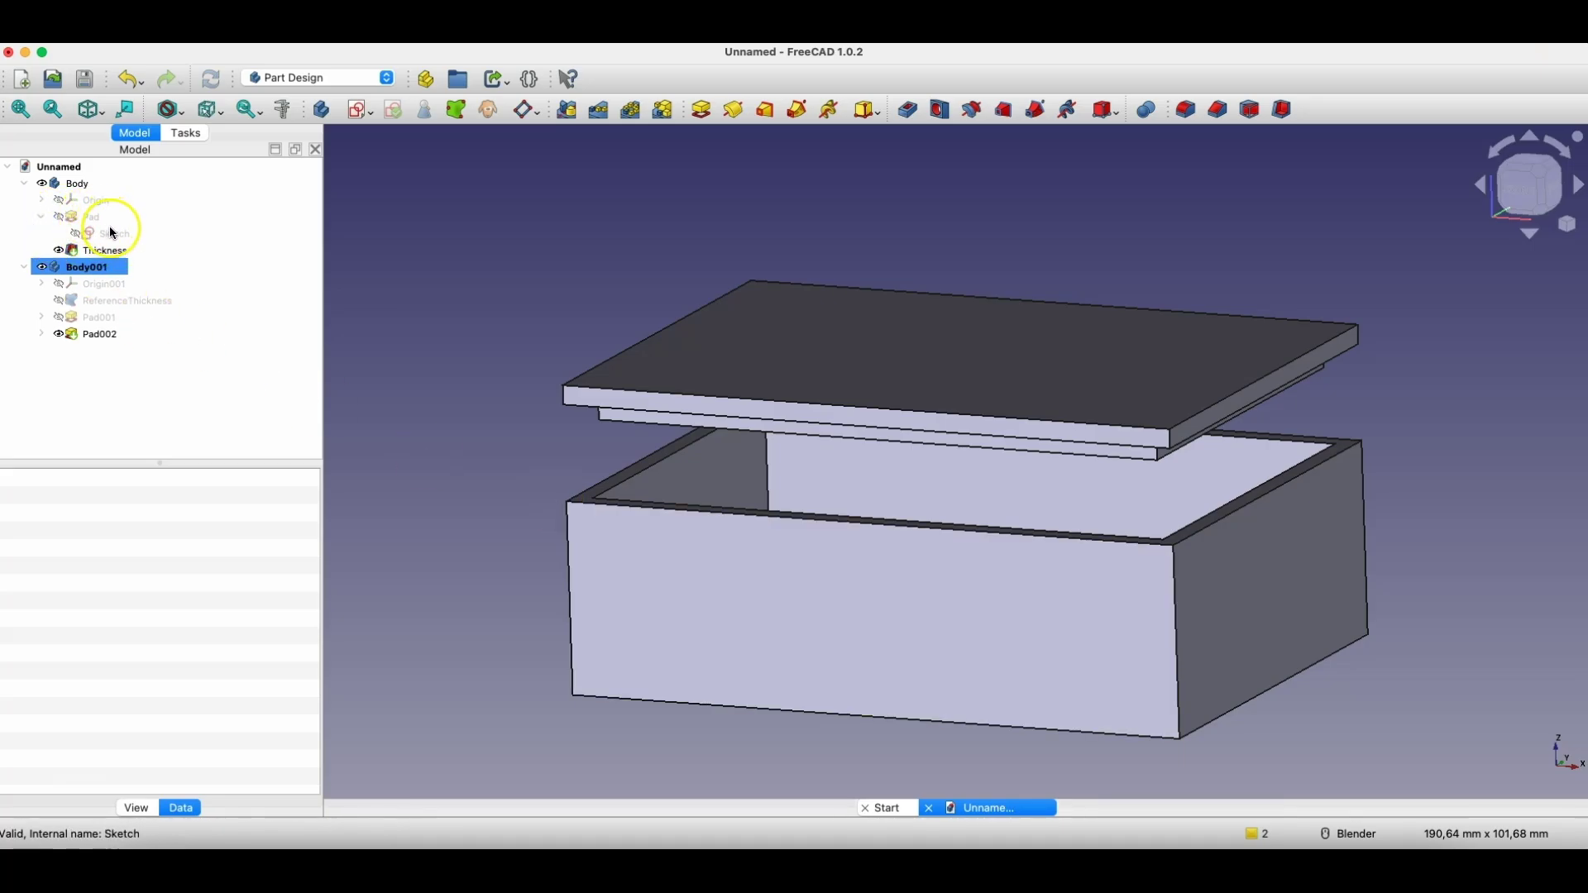
double_click(107, 233)
scroll(1181, 598, down, 5)
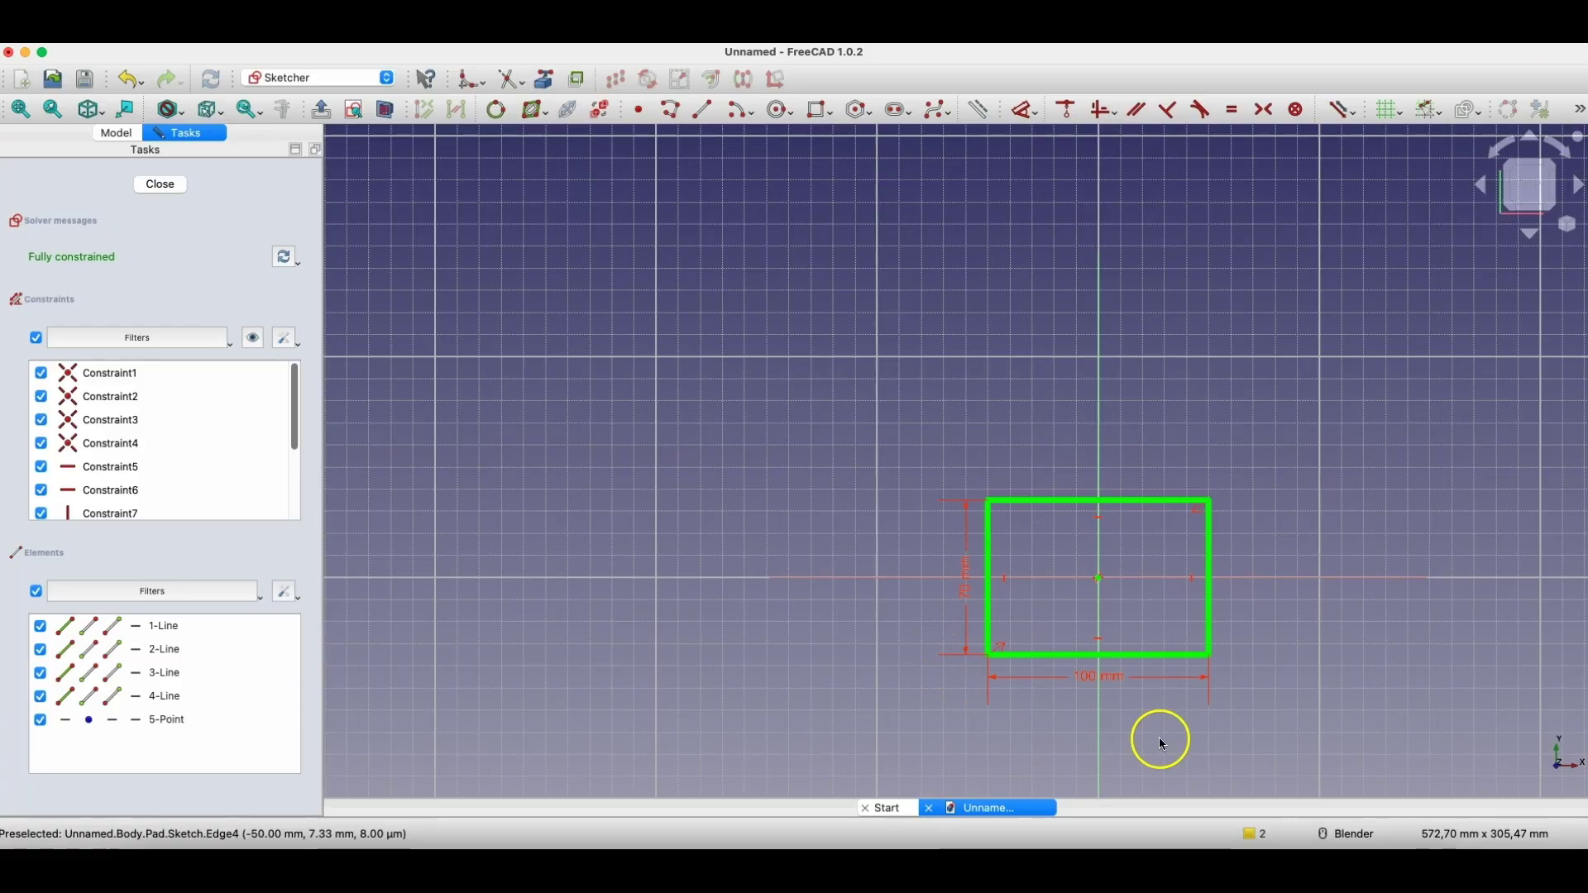
click(1090, 678)
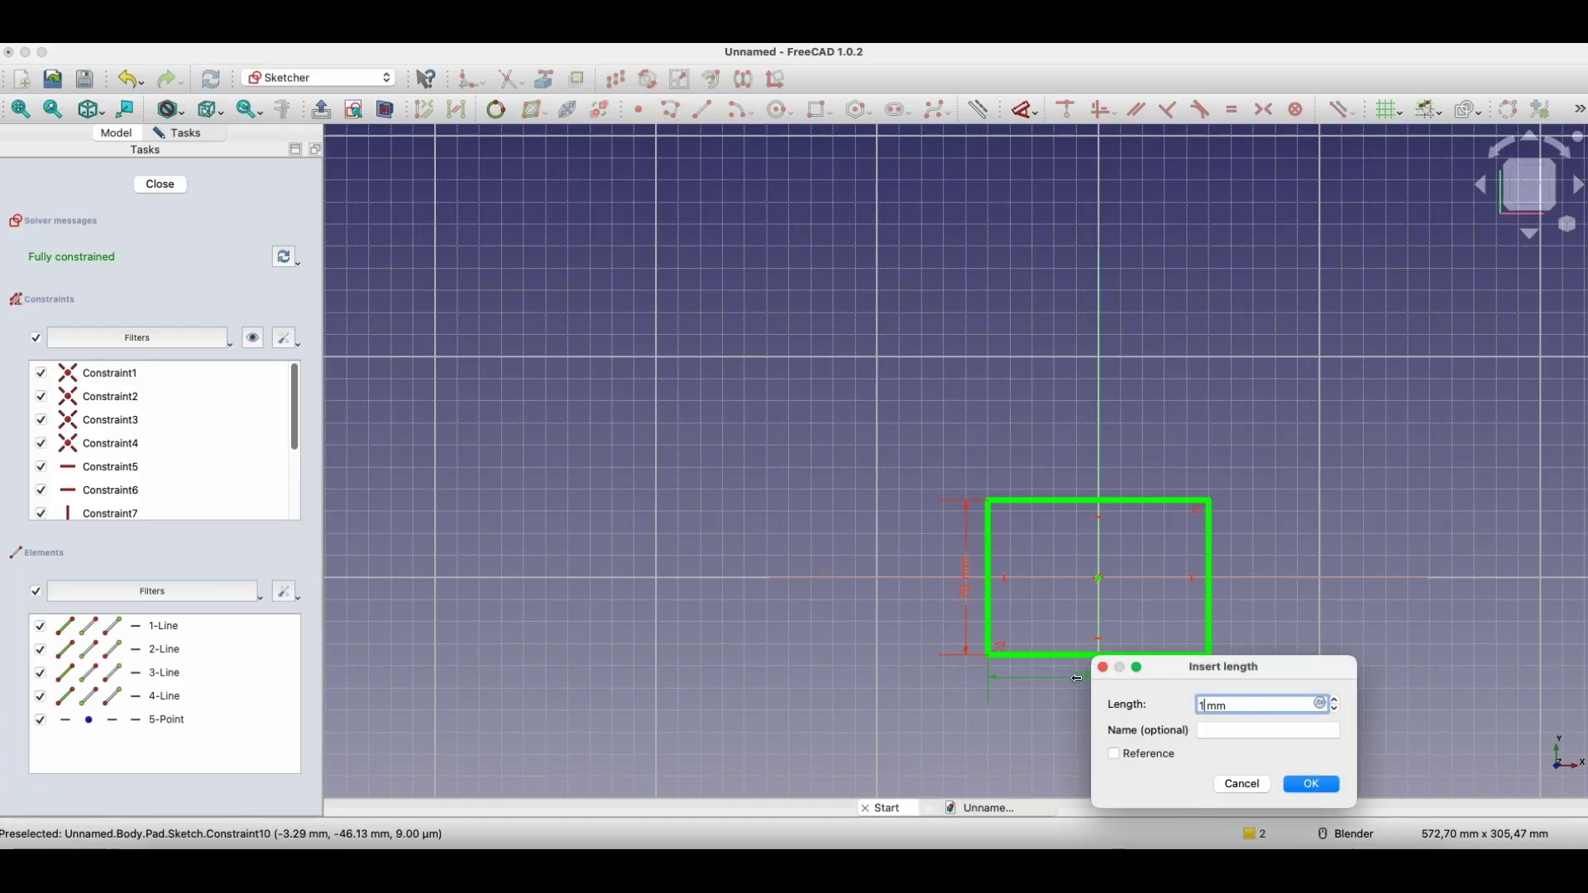
text(150)
key(Return)
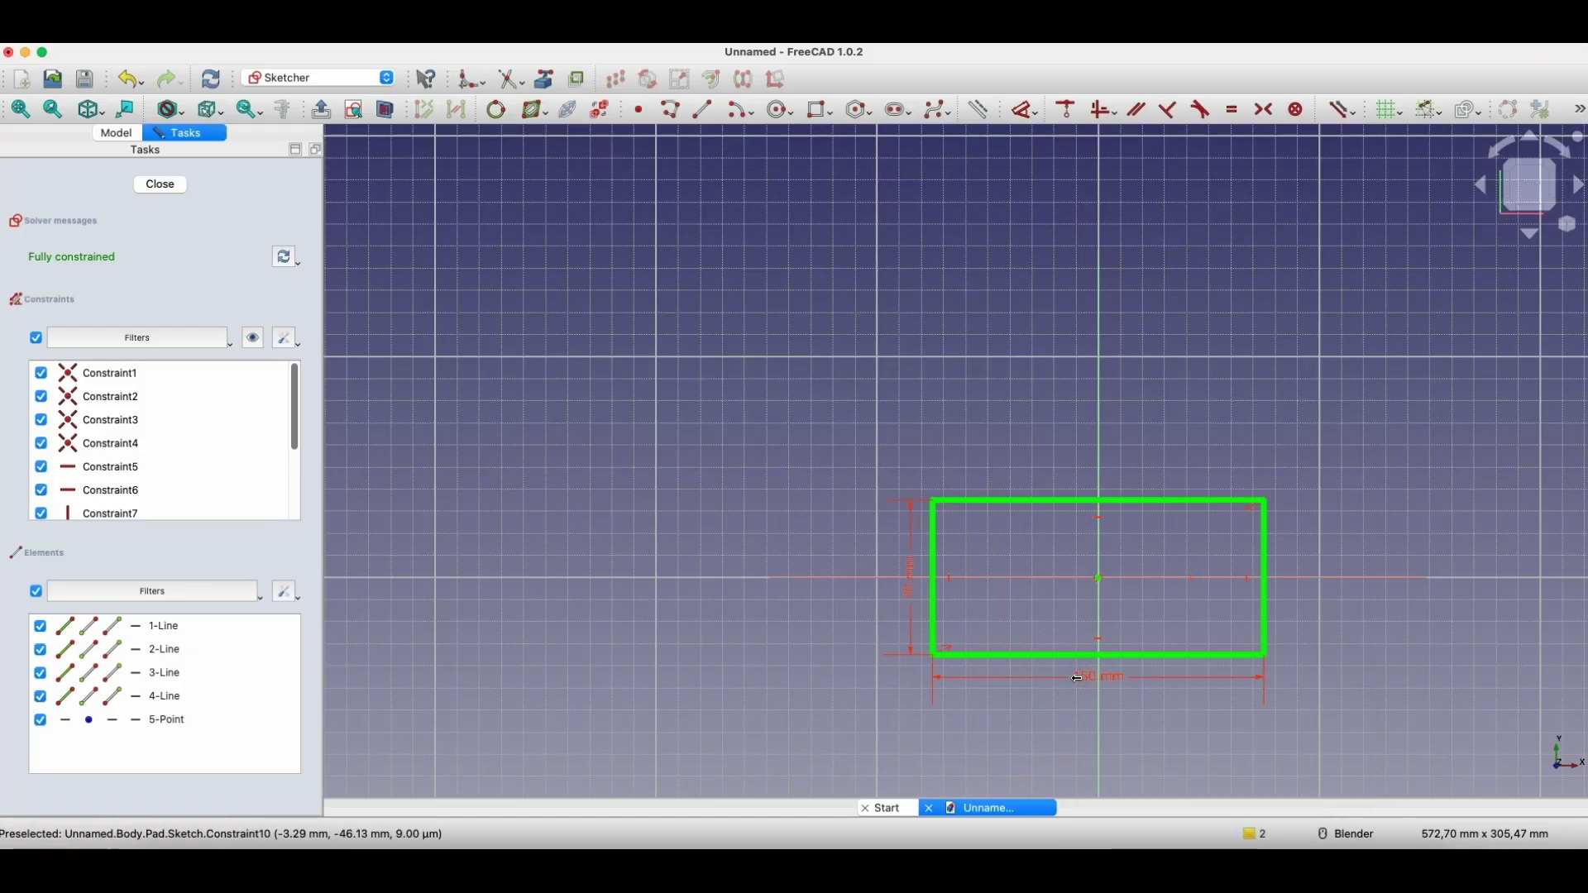
click(1059, 689)
click(174, 180)
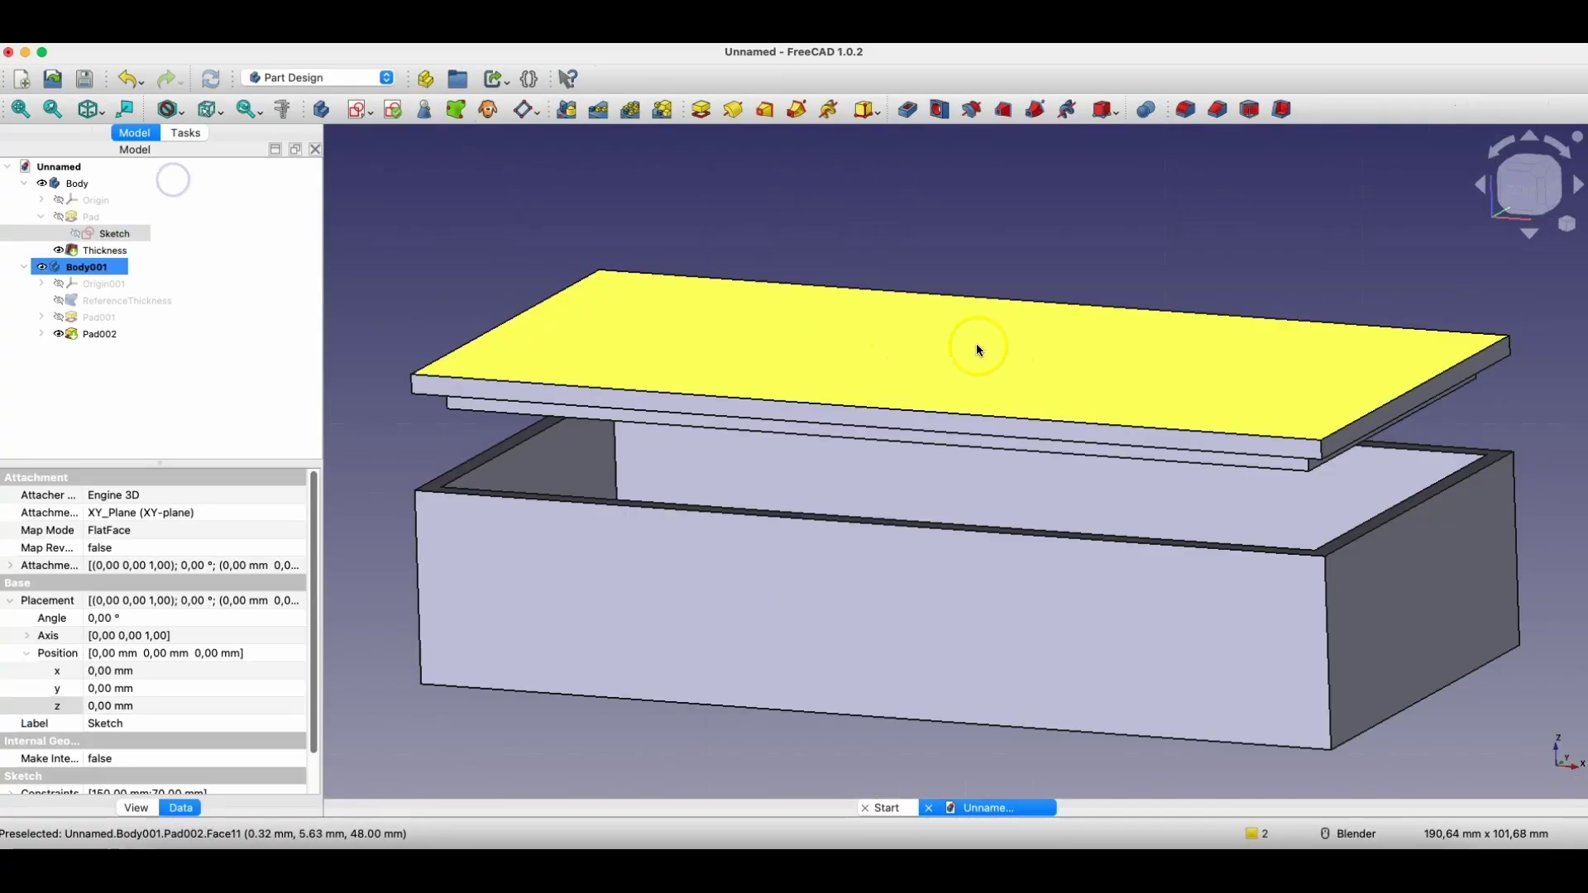
mouse_move(1119, 354)
middle_down()
mouse_move(1006, 390)
mouse_move(1058, 347)
middle_up()
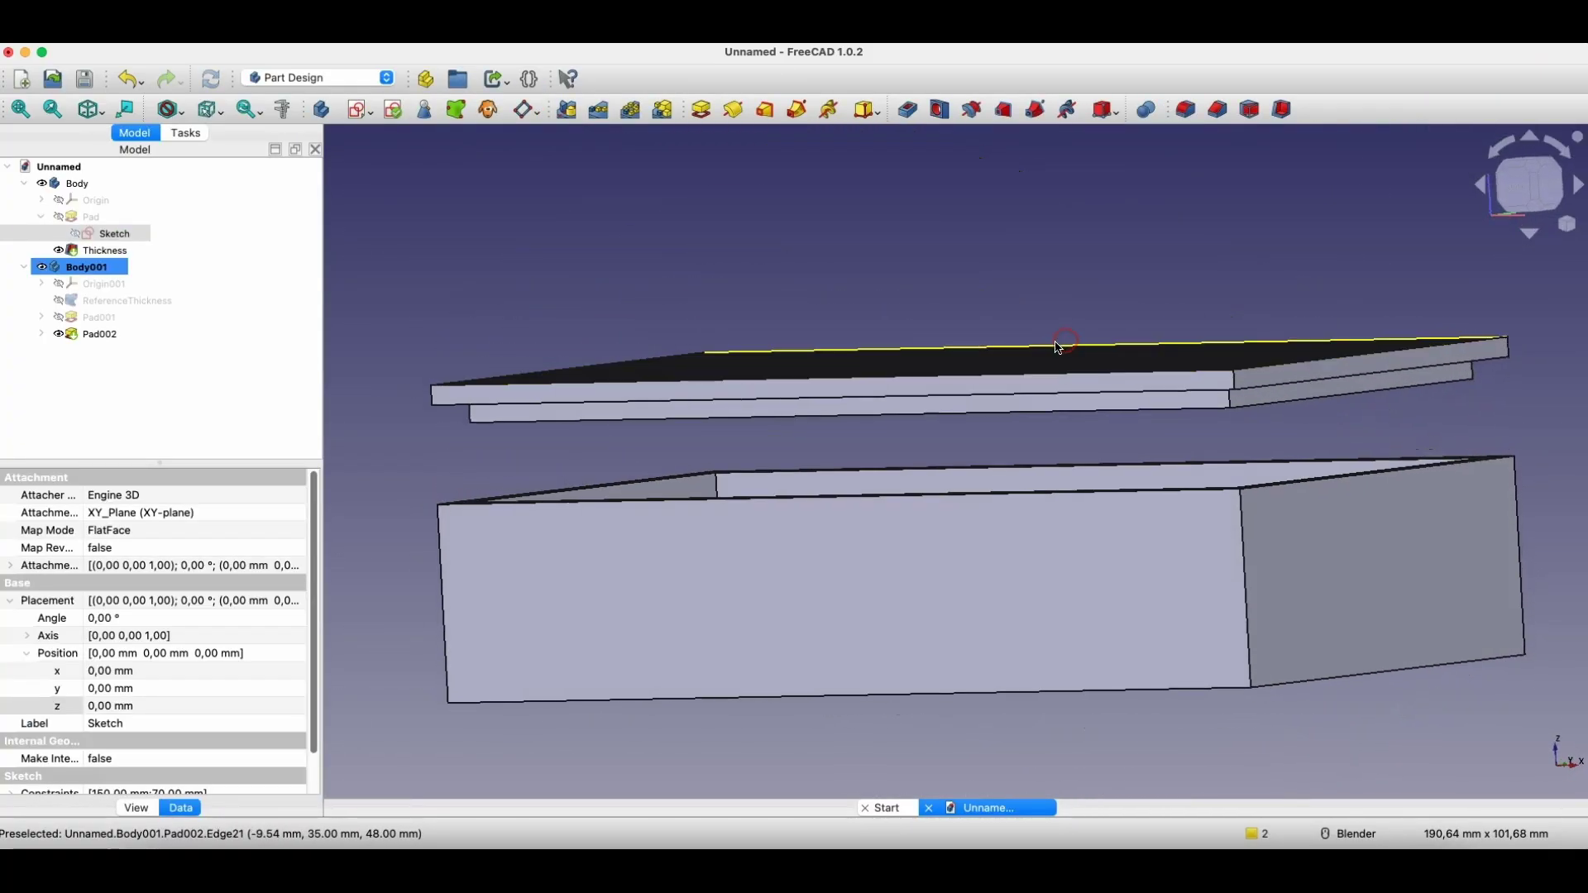